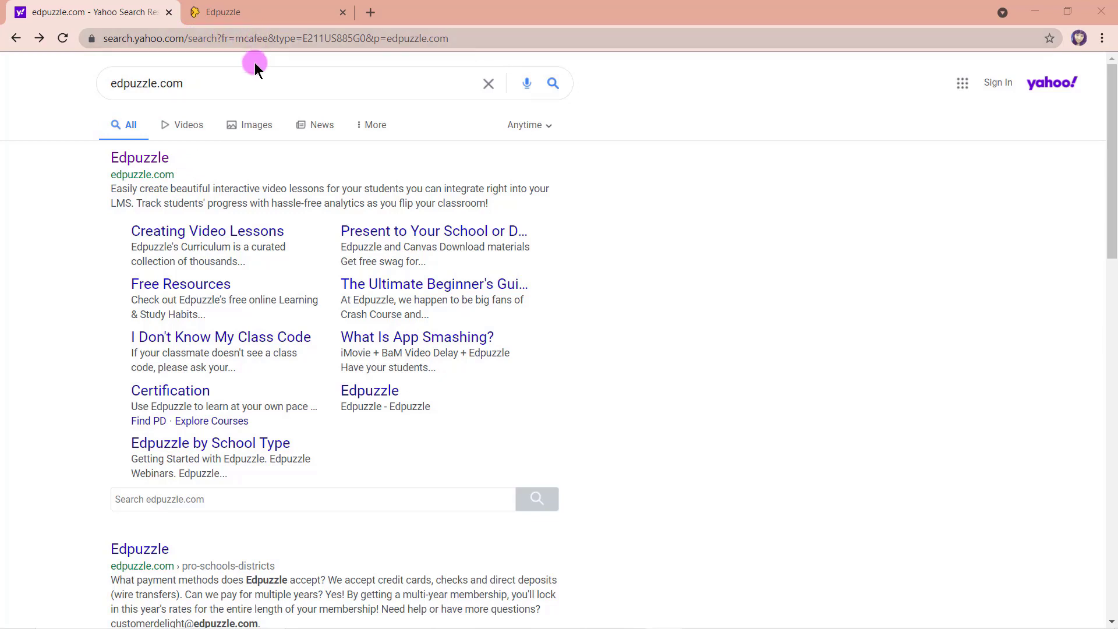
Bring up Edpuzzle, switching to the browser window of the teacher account that already has classes.
{"action": "left_click", "coordinate": [258, 13]}
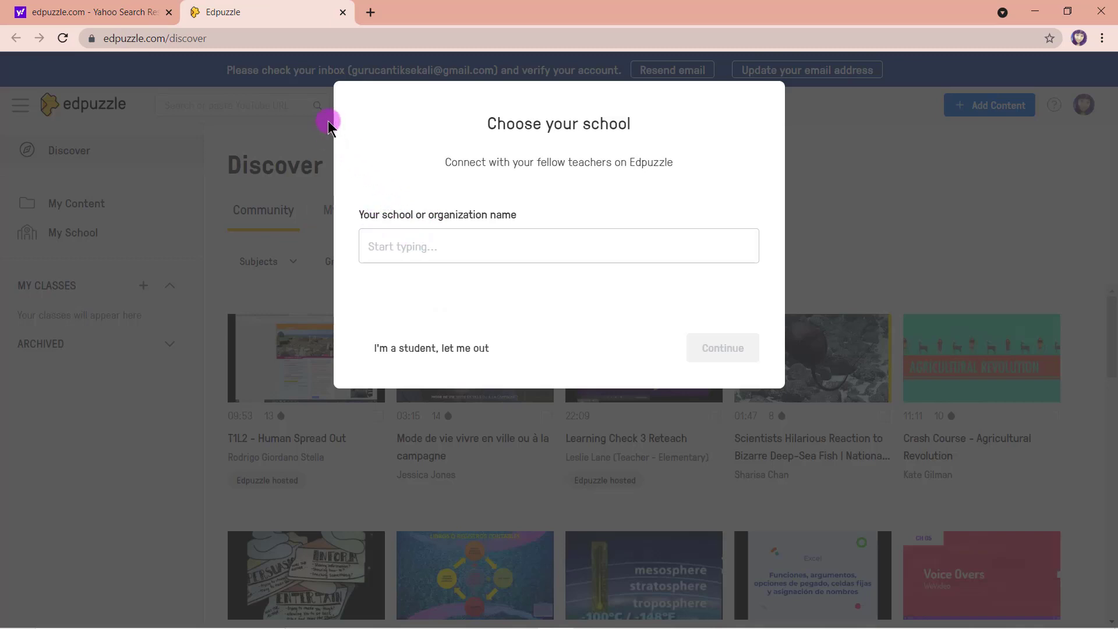
{"action": "mouse_move", "coordinate": [561, 626]}
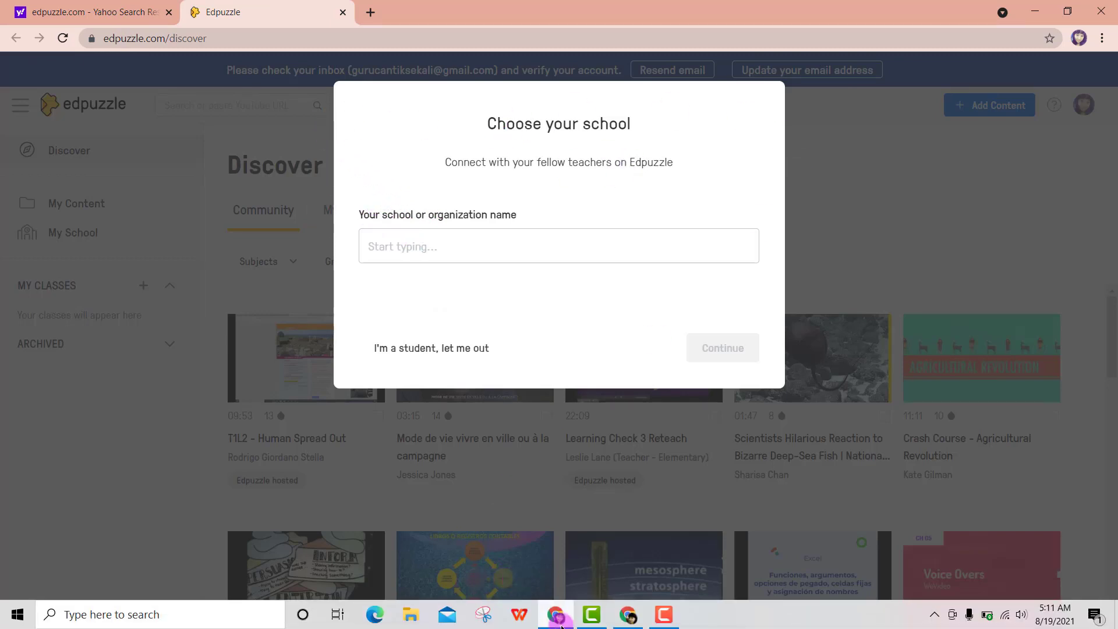
{"action": "left_click", "coordinate": [632, 548]}
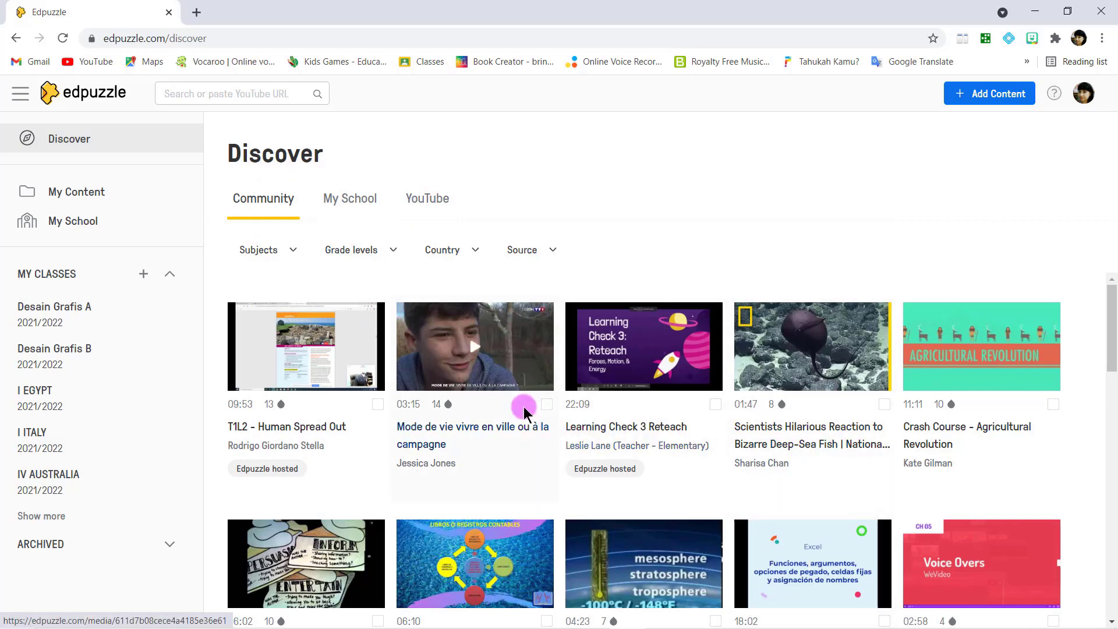
Browse the Community videos on the Discover page.
{"action": "scroll", "coordinate": [502, 397], "scroll_direction": "down", "scroll_amount": 7}
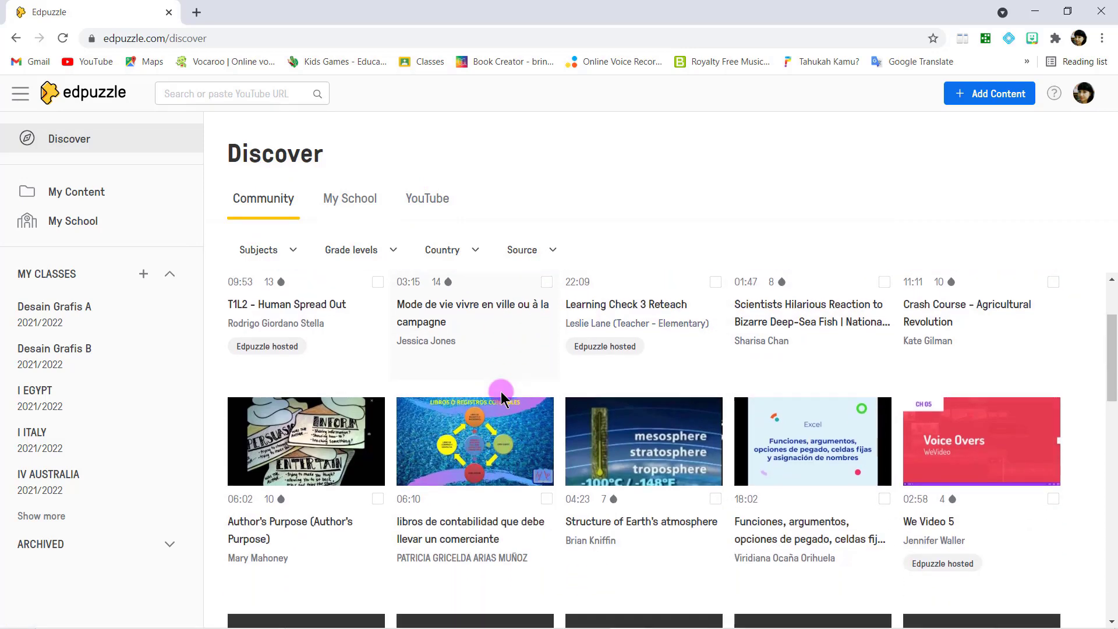
{"action": "scroll", "coordinate": [502, 397], "scroll_direction": "down", "scroll_amount": 1}
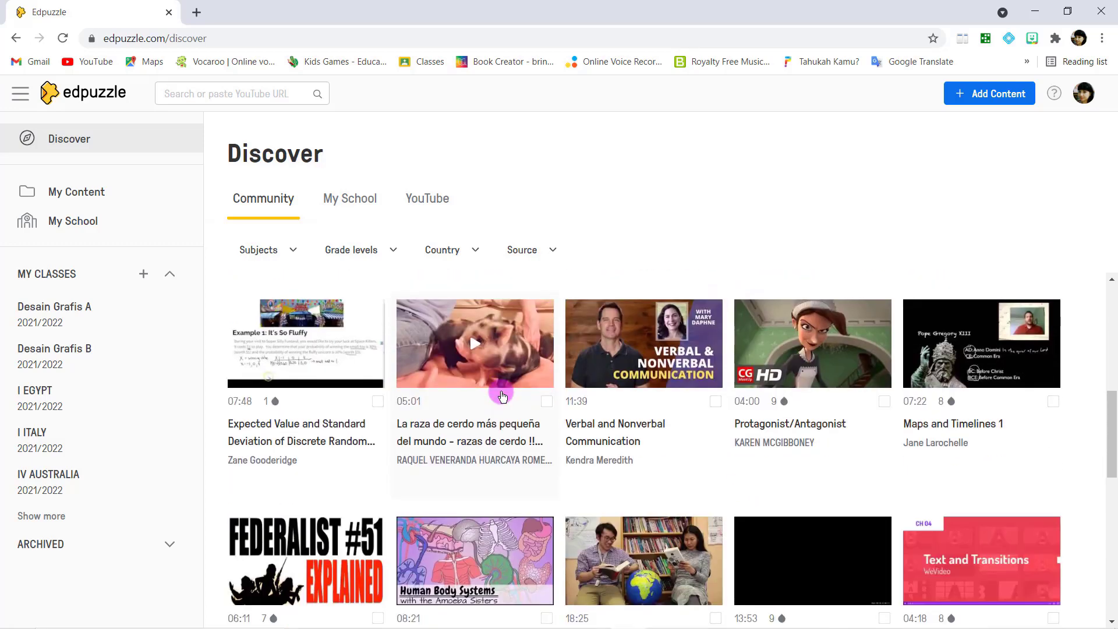
{"action": "scroll", "coordinate": [502, 396], "scroll_direction": "up", "scroll_amount": 7}
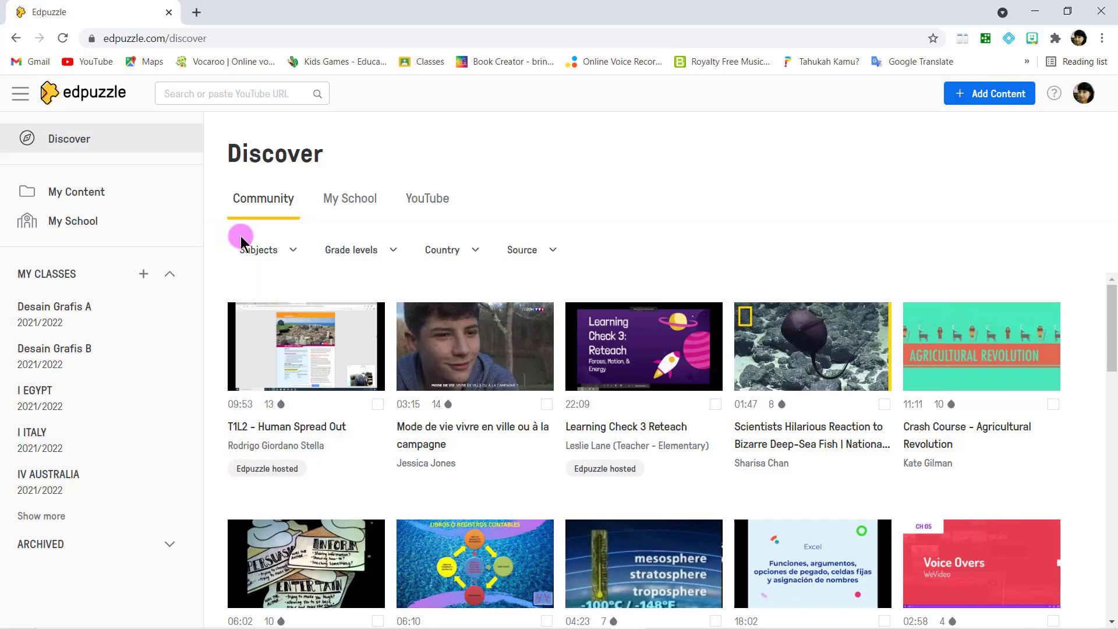
Examine the My School and YouTube video collections on the Discover page, ending back on Community.
{"action": "left_click", "coordinate": [333, 211]}
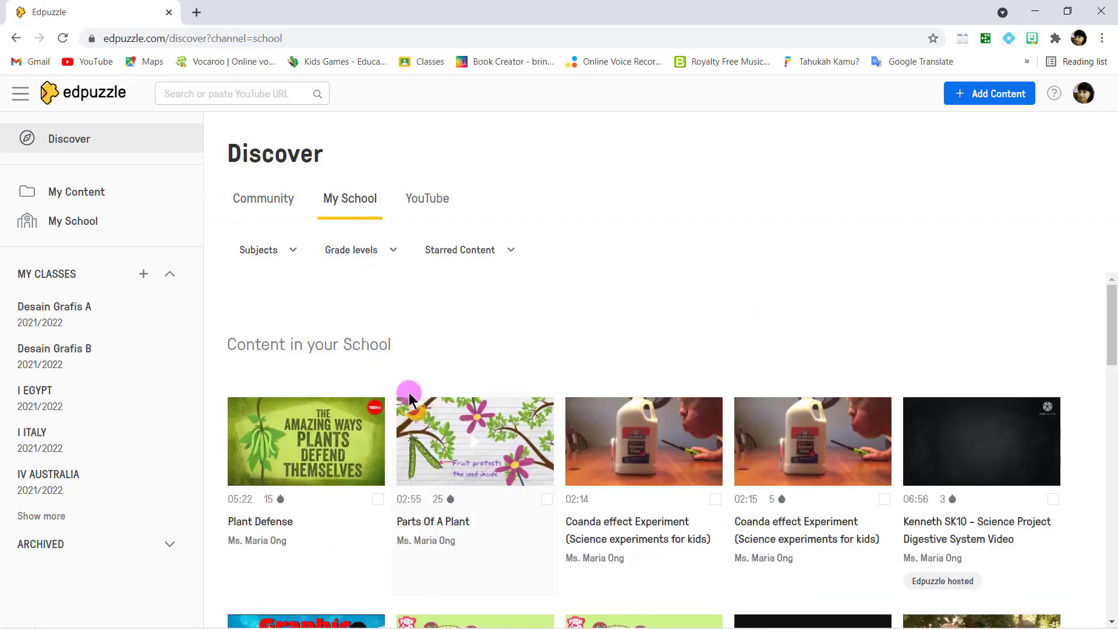
{"action": "scroll", "coordinate": [344, 343], "scroll_direction": "down", "scroll_amount": 4}
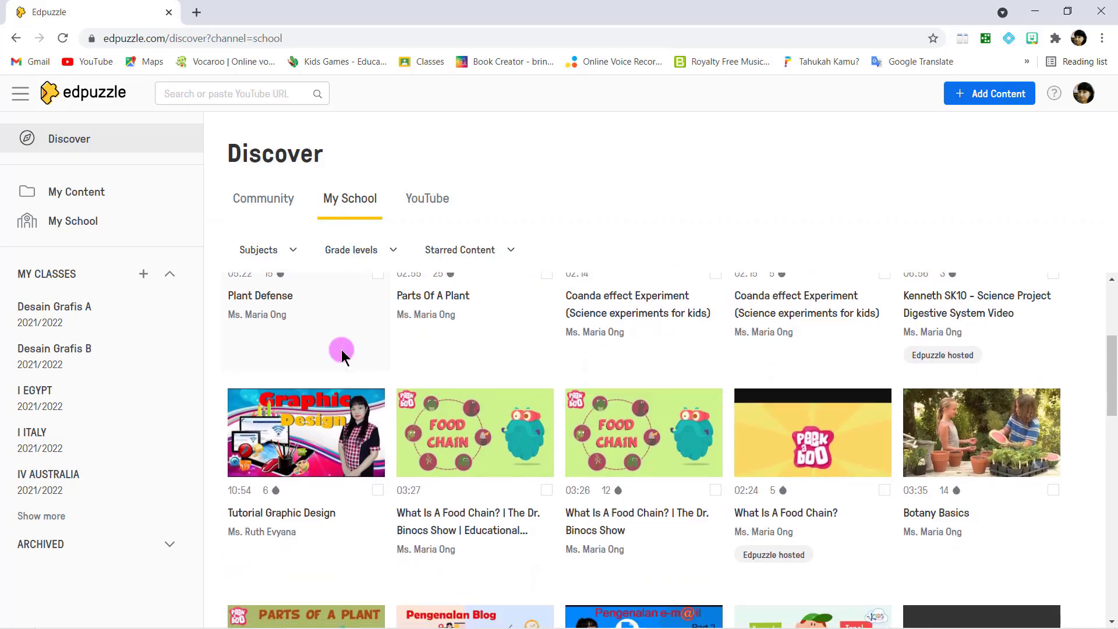
{"action": "scroll", "coordinate": [341, 349], "scroll_direction": "down", "scroll_amount": 4}
{"action": "scroll", "coordinate": [341, 350], "scroll_direction": "down", "scroll_amount": 3}
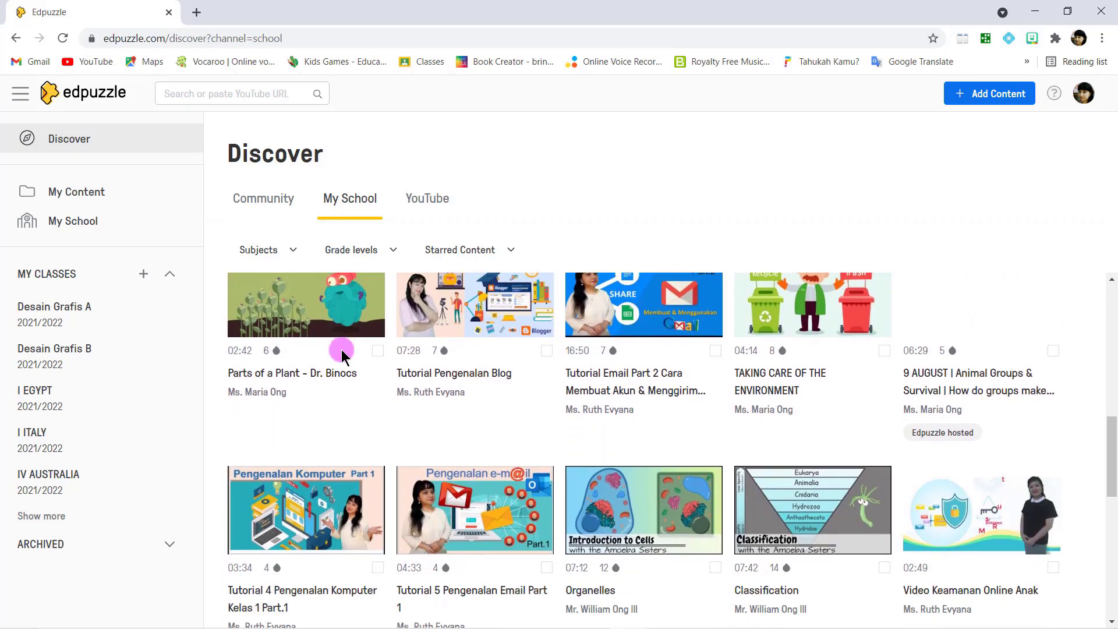
{"action": "scroll", "coordinate": [341, 349], "scroll_direction": "up", "scroll_amount": 8}
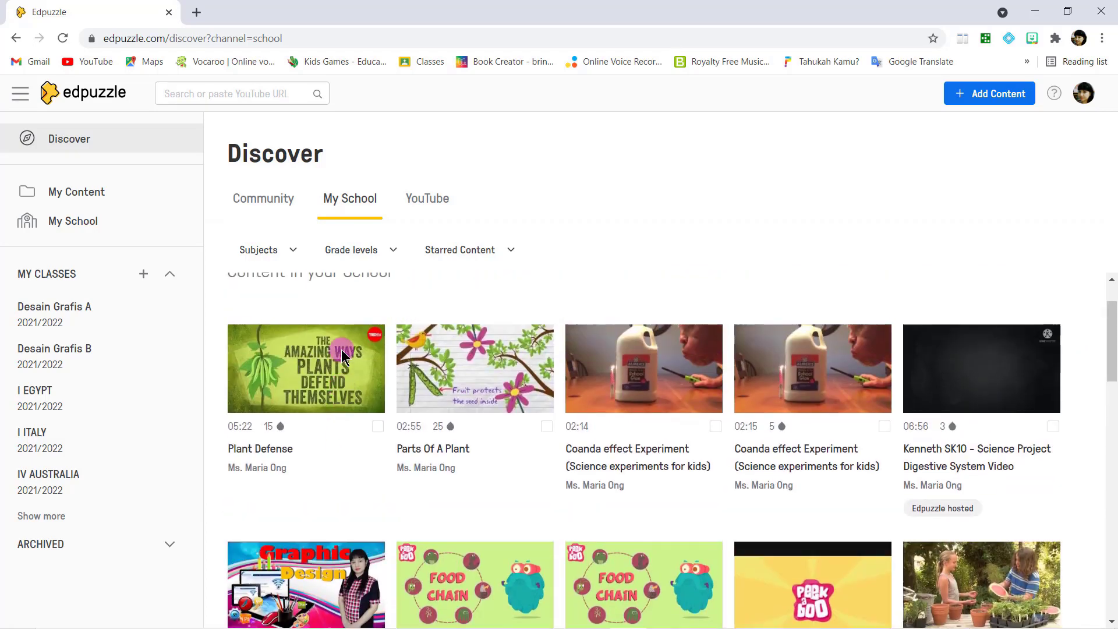
{"action": "scroll", "coordinate": [341, 349], "scroll_direction": "up", "scroll_amount": 1}
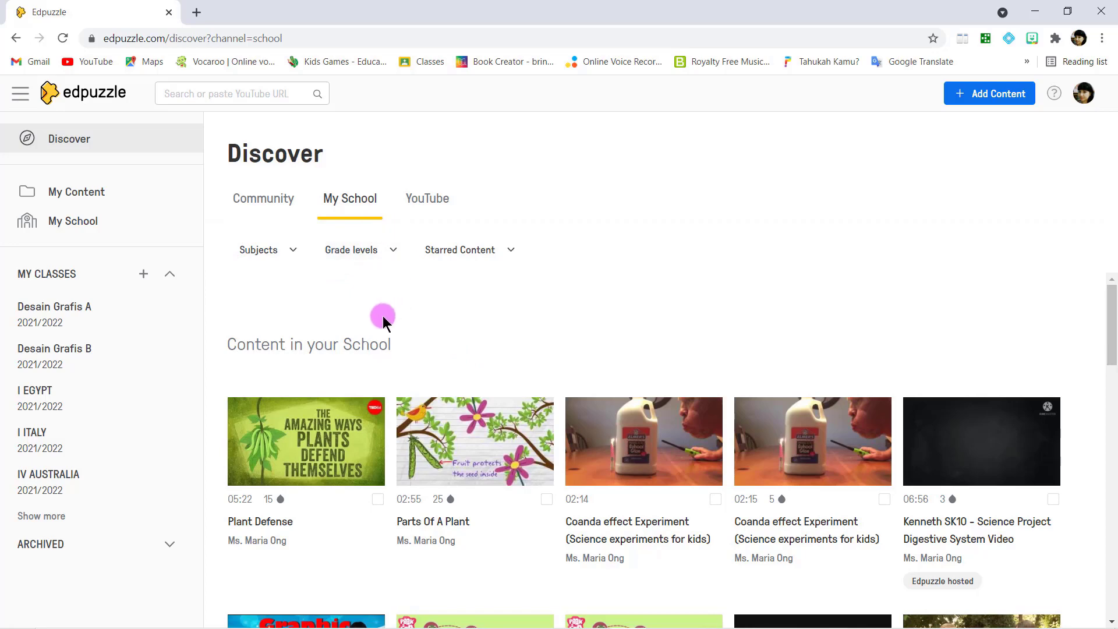
{"action": "left_click", "coordinate": [431, 207]}
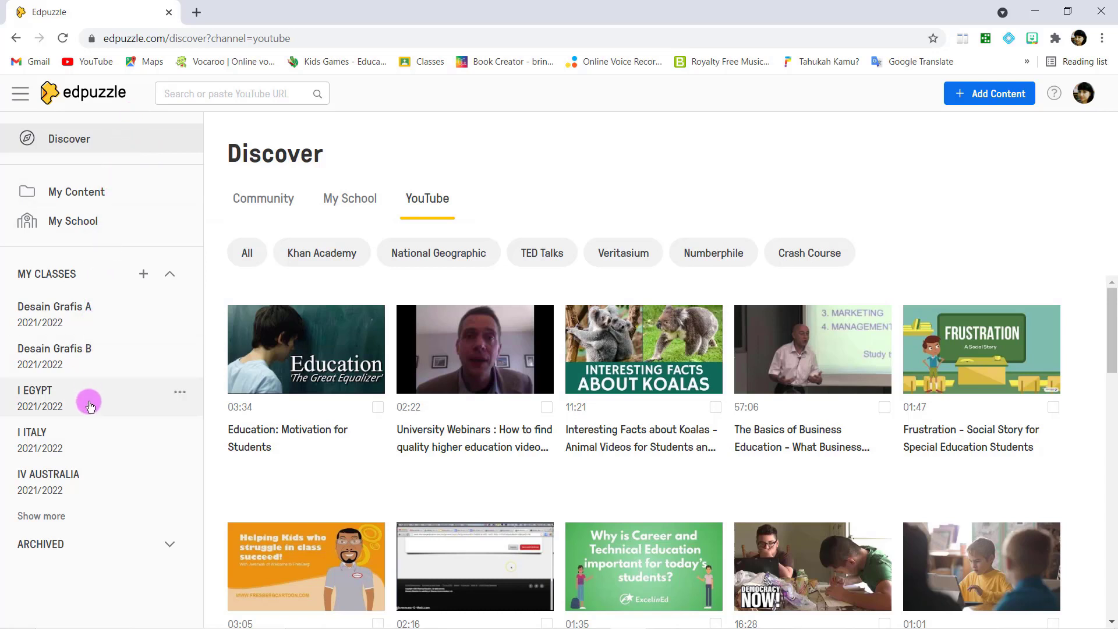
{"action": "left_click", "coordinate": [245, 211]}
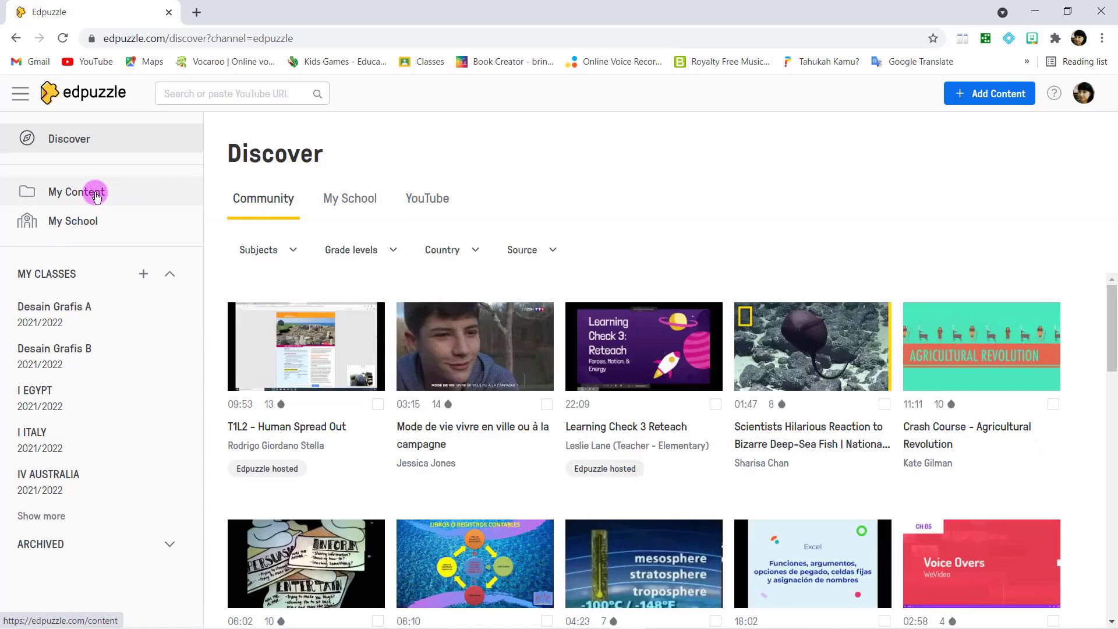
Review the My Content library and the My School teacher list, including one science teacher's shared videos.
{"action": "left_click", "coordinate": [96, 198]}
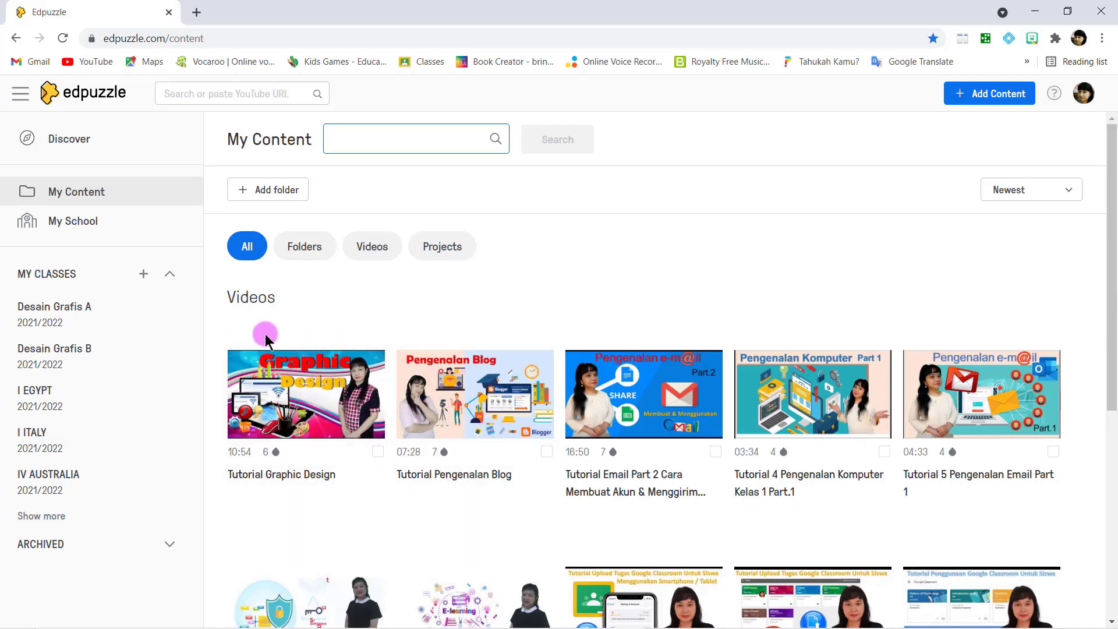
{"action": "left_click", "coordinate": [81, 228]}
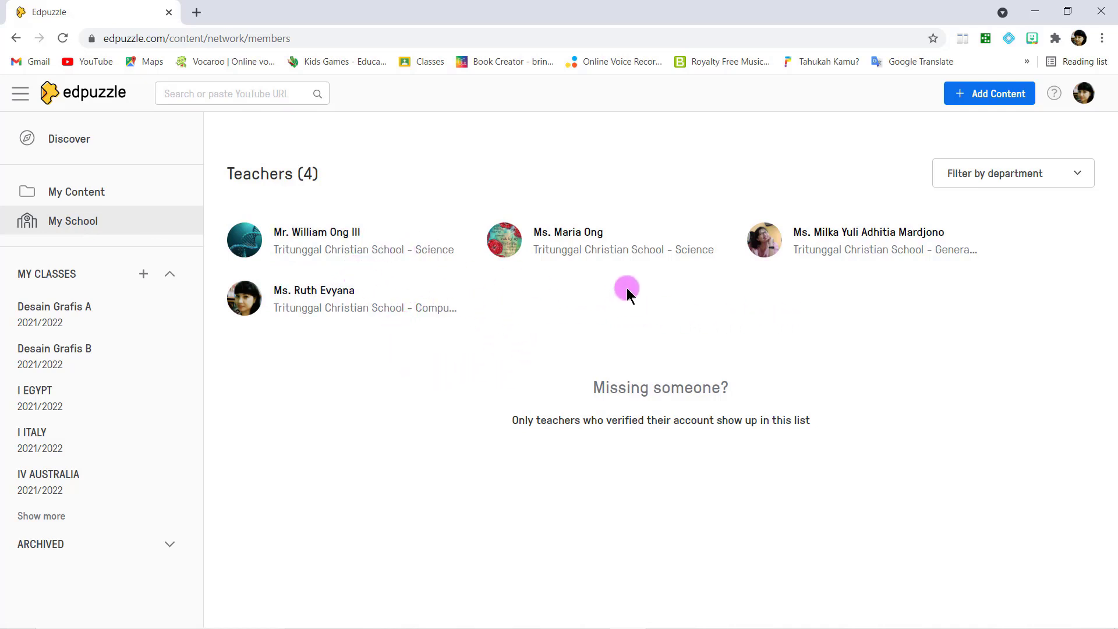
{"action": "left_click", "coordinate": [563, 249]}
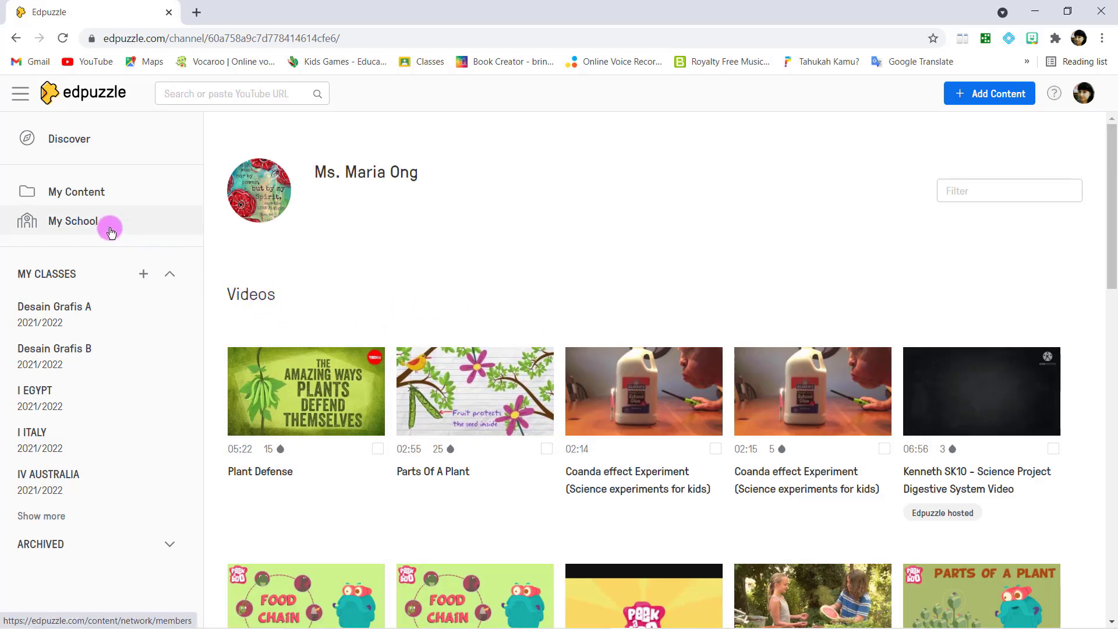
{"action": "left_click", "coordinate": [112, 232]}
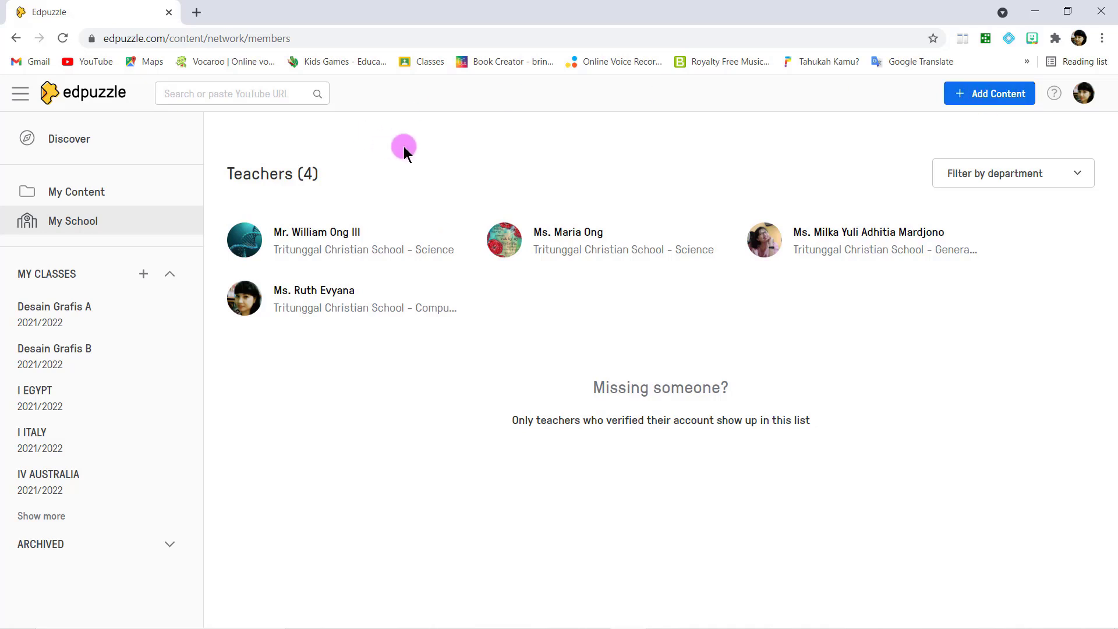
Return to My Content and bring up the Upload video page for adding content.
{"action": "left_click", "coordinate": [120, 191]}
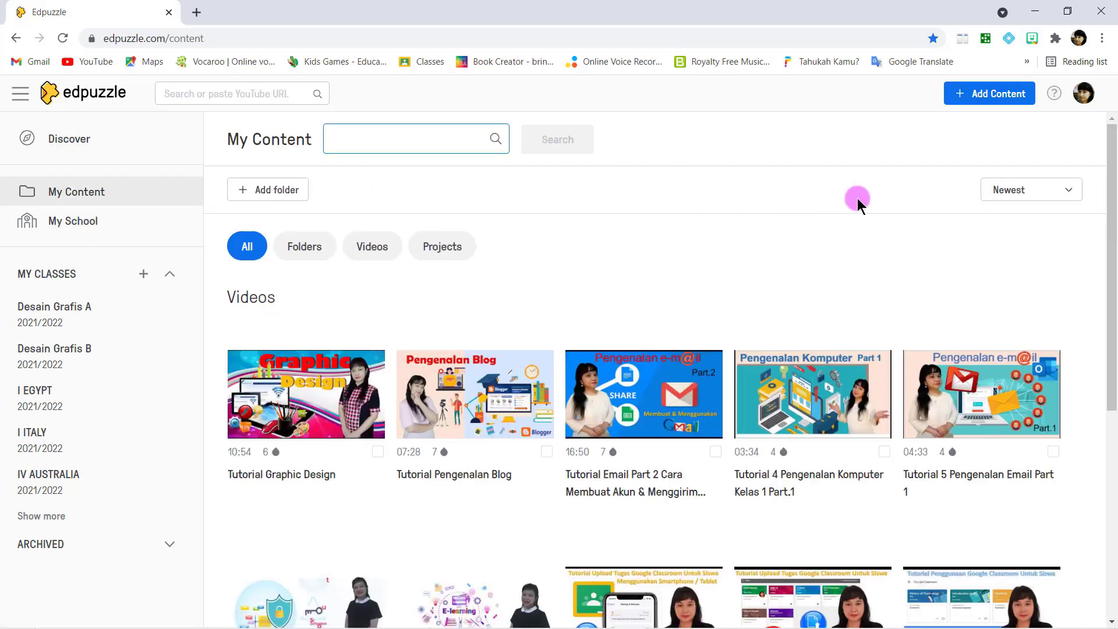
{"action": "left_click", "coordinate": [995, 101]}
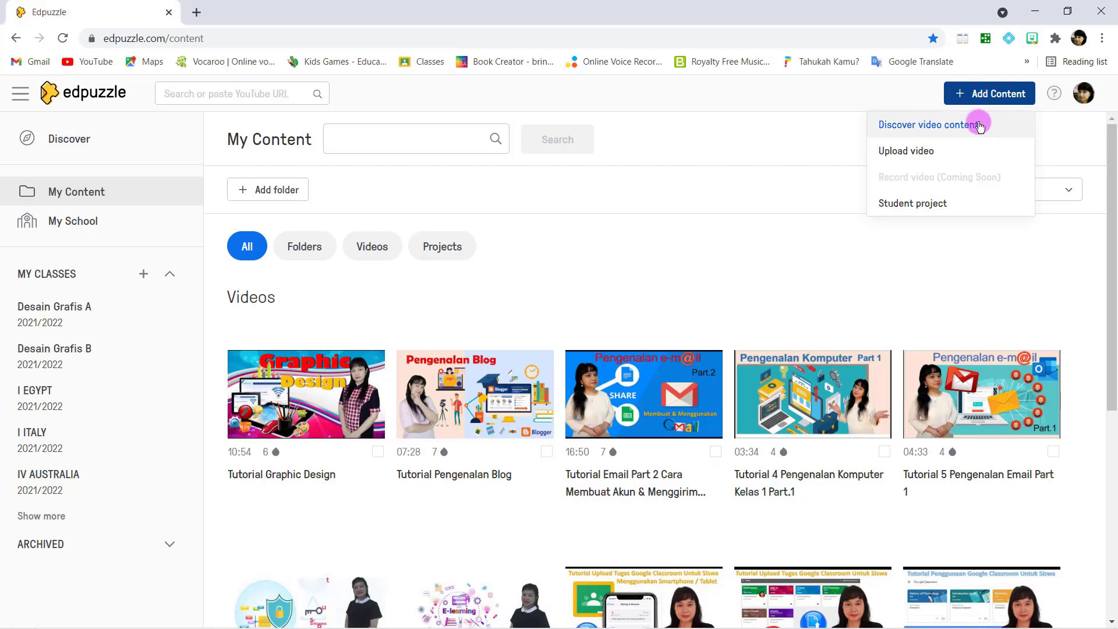
{"action": "left_click", "coordinate": [970, 159]}
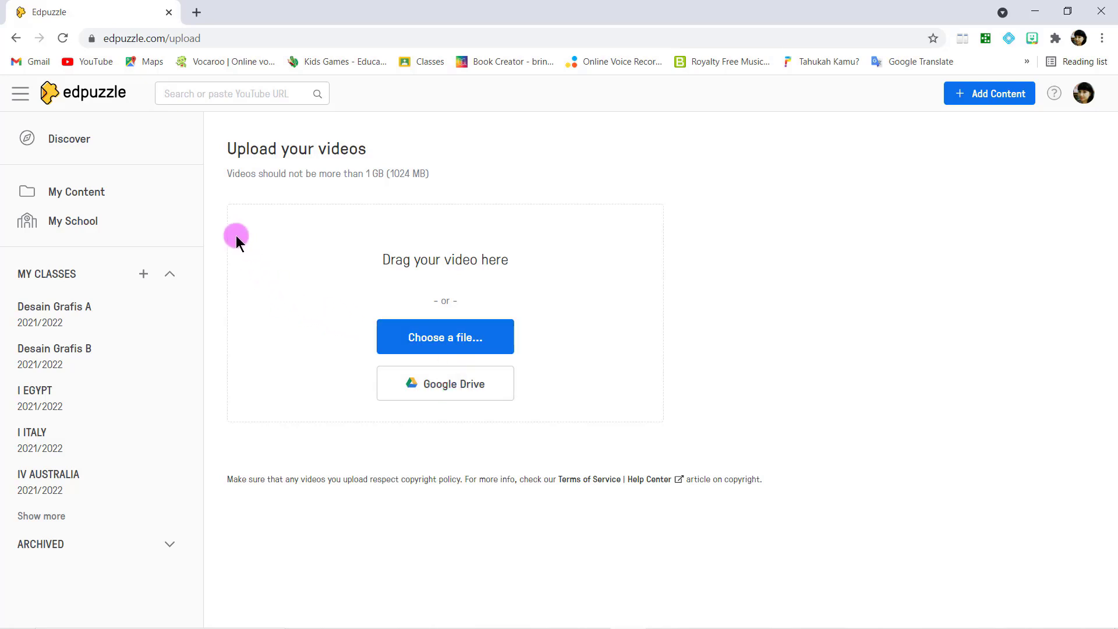
Open YouTube in a new tab and play the Mengenal Keyboard video from the guru cantik channel.
{"action": "left_click", "coordinate": [196, 13]}
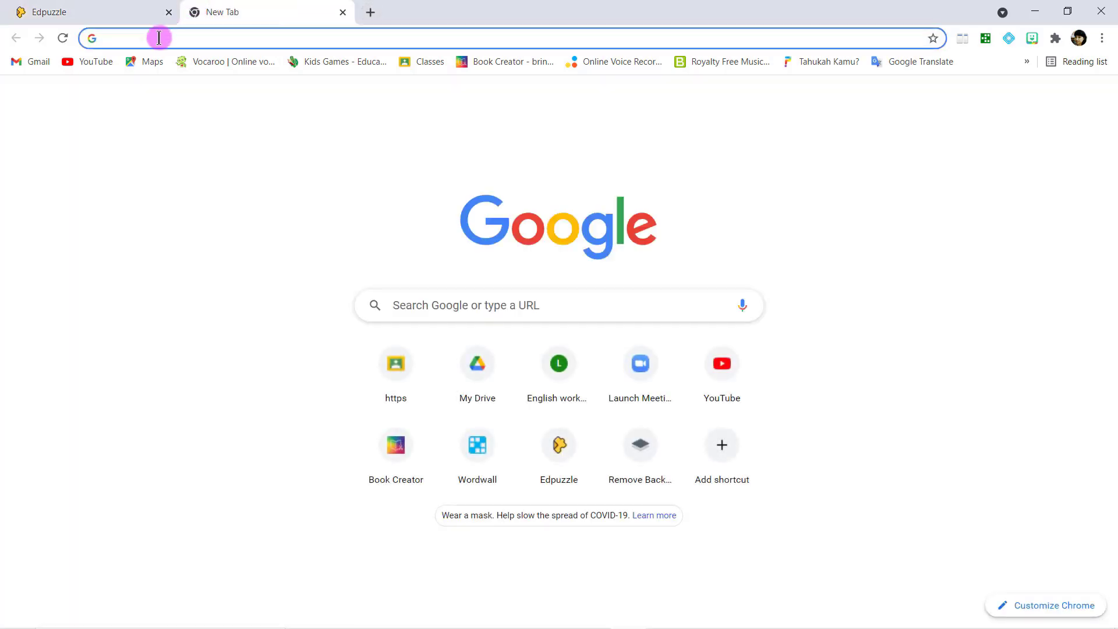
{"action": "left_click", "coordinate": [96, 62]}
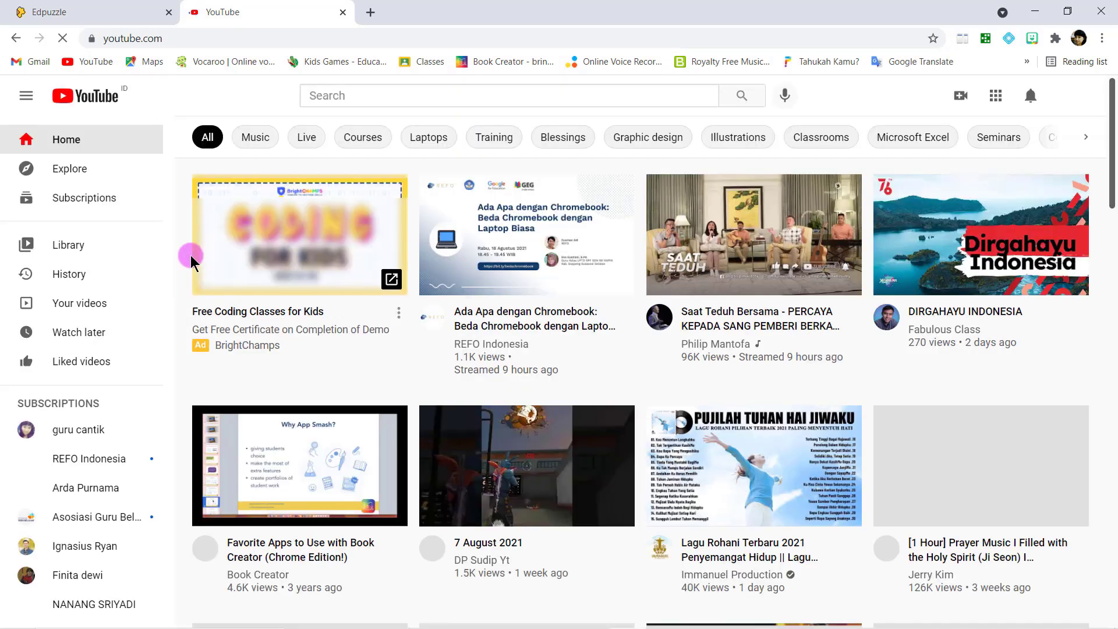
{"action": "left_click", "coordinate": [116, 428]}
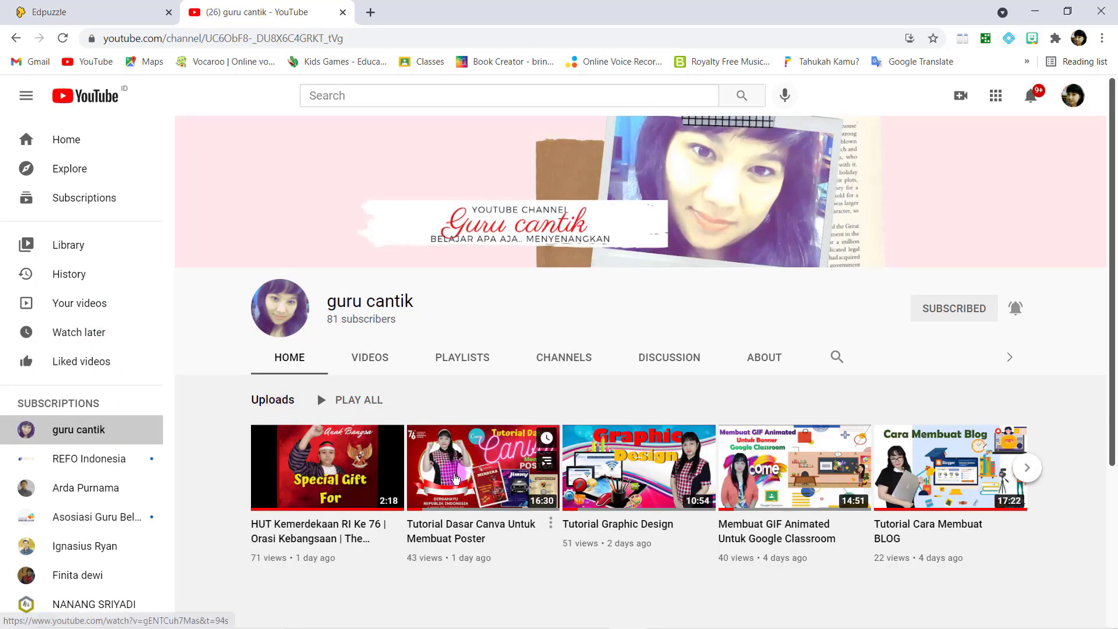
{"action": "left_click", "coordinate": [375, 360]}
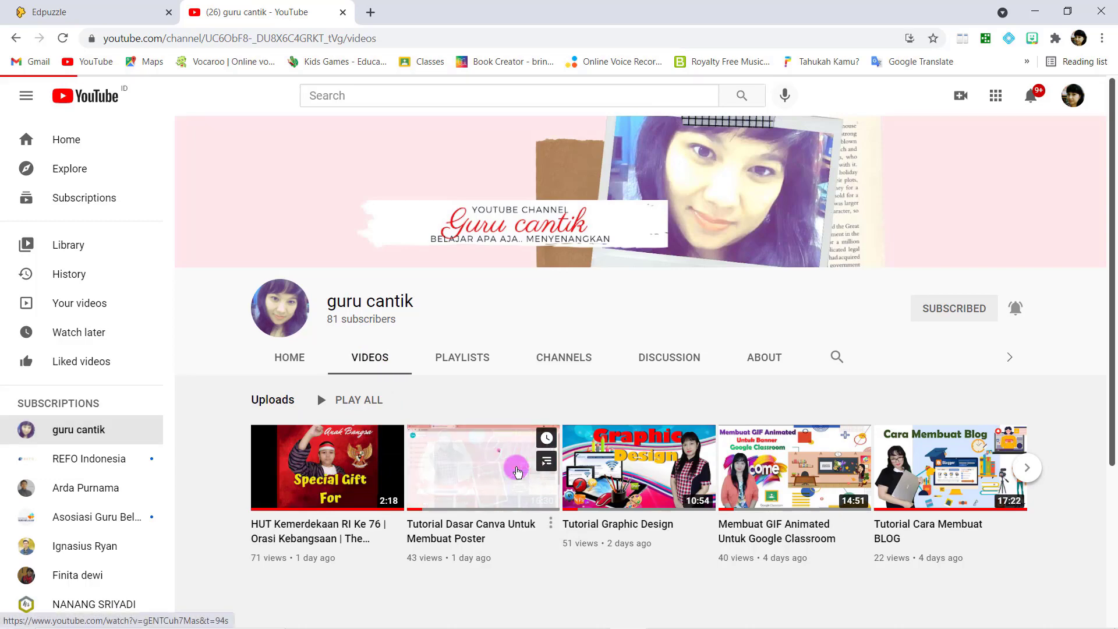
{"action": "scroll", "coordinate": [517, 472], "scroll_direction": "down", "scroll_amount": 1}
{"action": "left_click", "coordinate": [518, 471]}
{"action": "scroll", "coordinate": [517, 472], "scroll_direction": "down", "scroll_amount": 5}
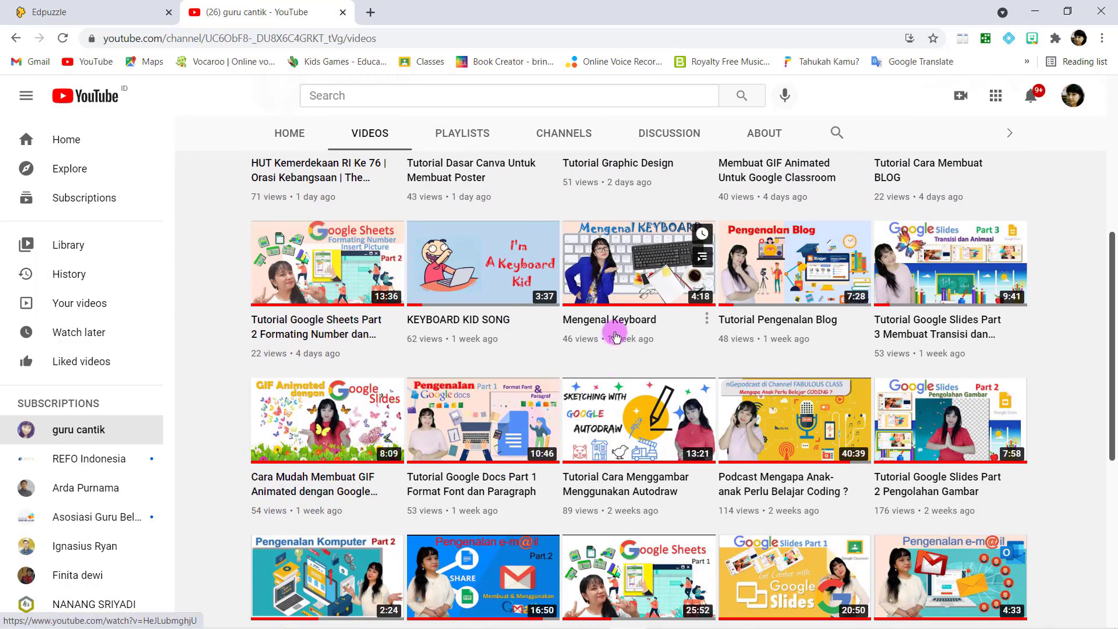
{"action": "left_click", "coordinate": [603, 309]}
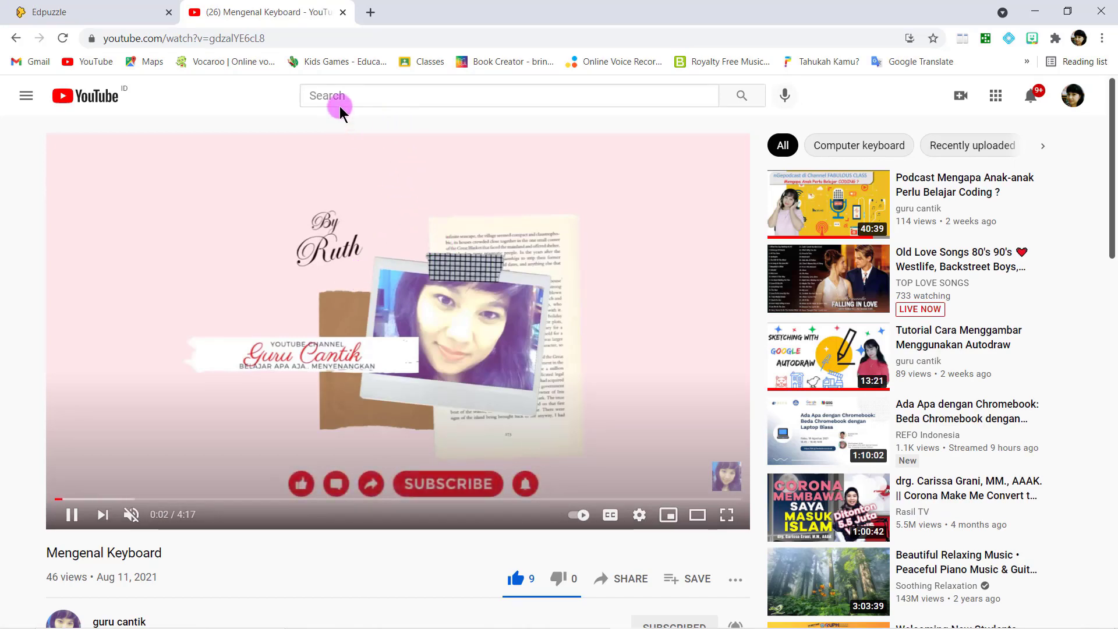
Copy the Mengenal Keyboard video's URL and search for it in Edpuzzle to open the video for editing.
{"action": "left_click", "coordinate": [296, 36]}
{"action": "left_click_drag", "start_coordinate": [297, 35], "coordinate": [70, 40]}
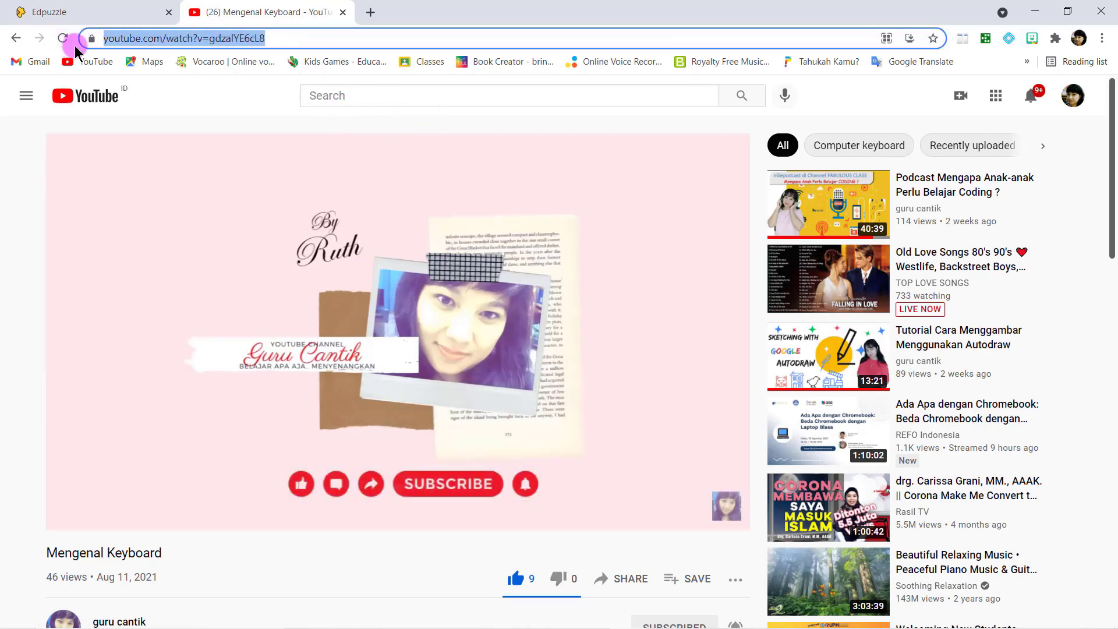
{"action": "left_click", "coordinate": [85, 12]}
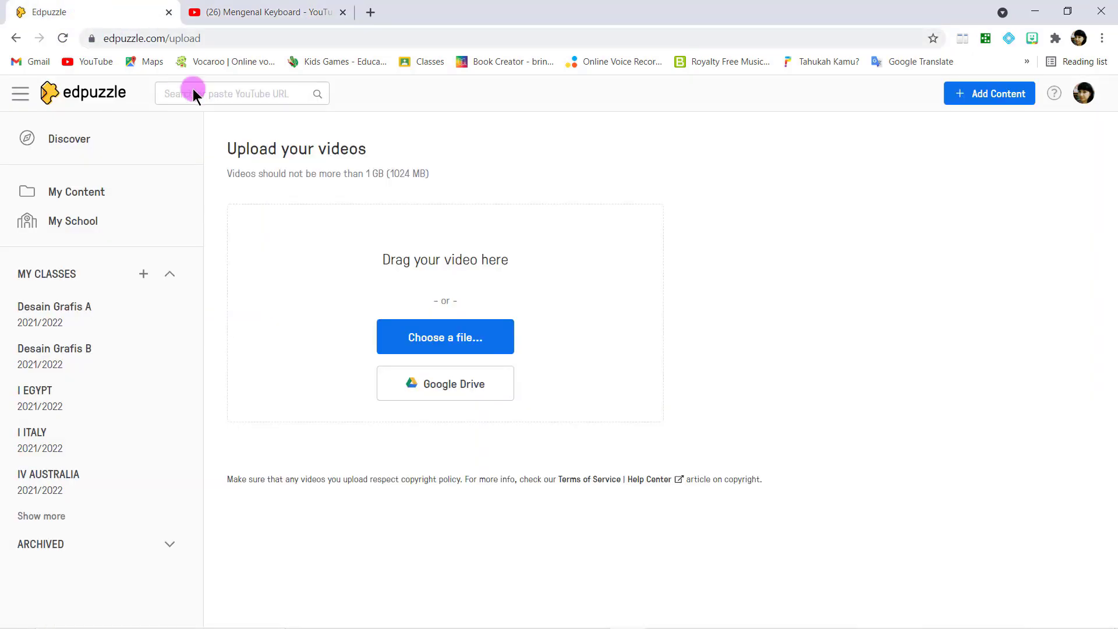
{"action": "left_click", "coordinate": [212, 99]}
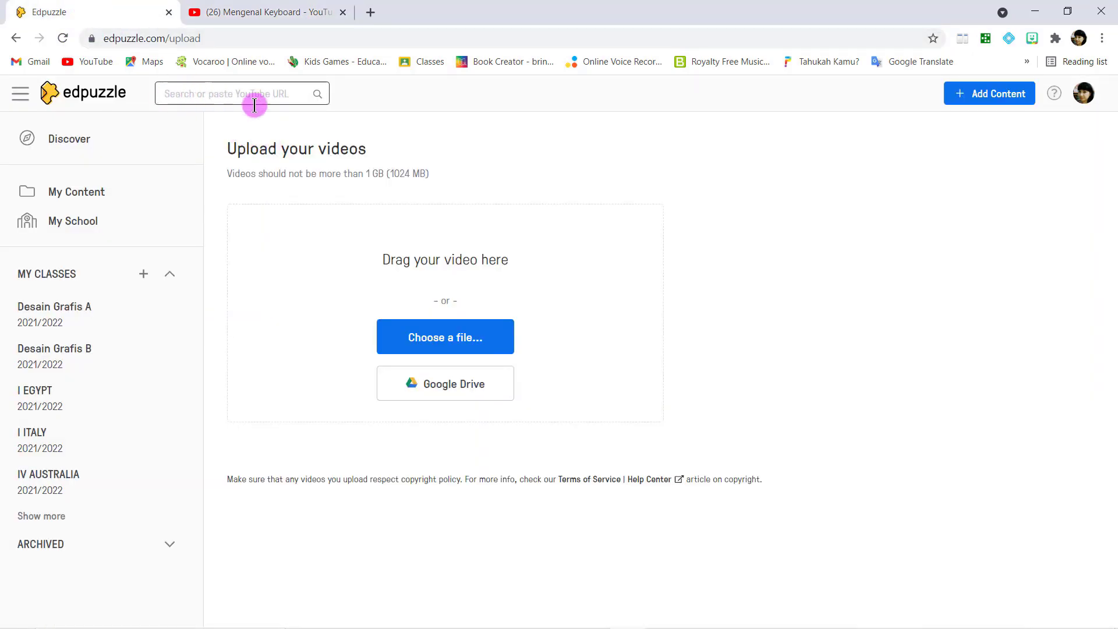
{"action": "left_click", "coordinate": [242, 96]}
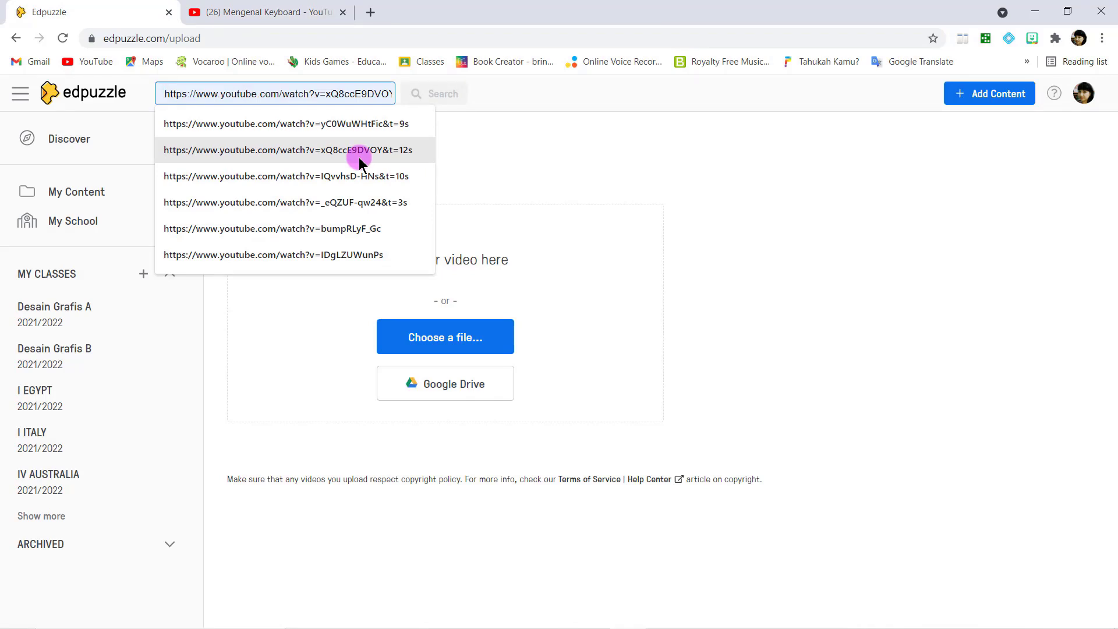
{"action": "key", "text": "ctrl+v"}
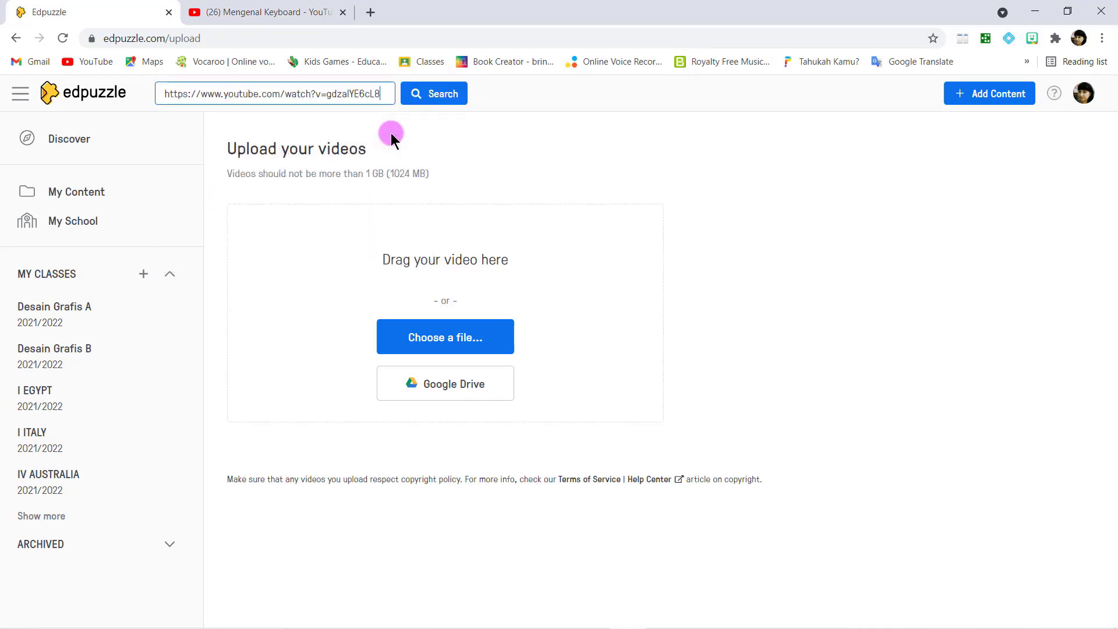
{"action": "left_click", "coordinate": [440, 93]}
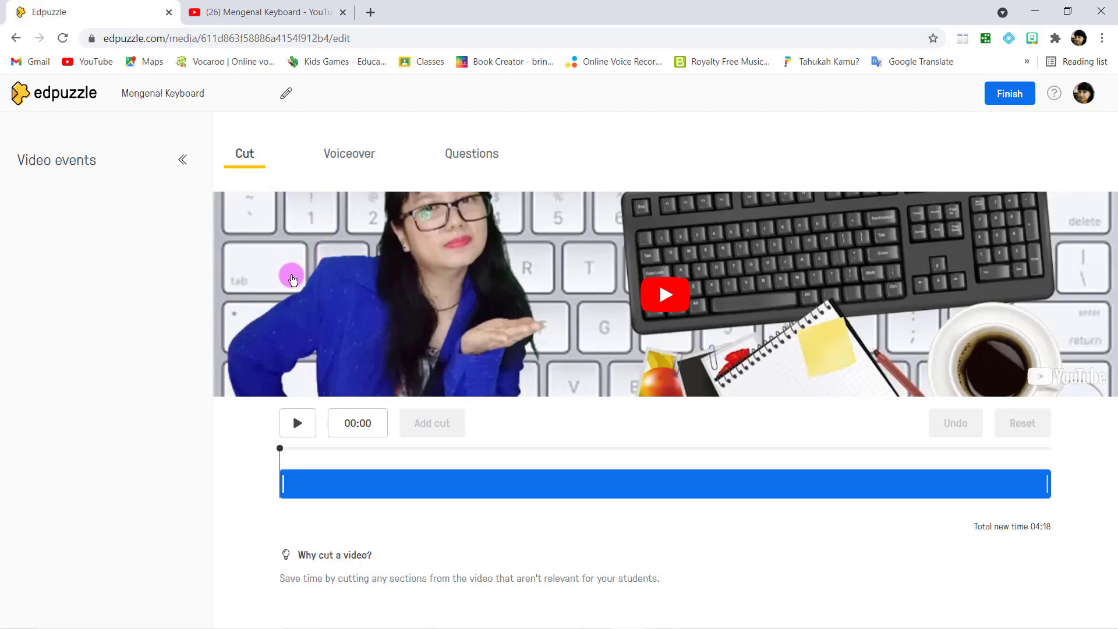
Look through the Voiceover and Questions modes of the video editor, then return to Cut mode.
{"action": "left_click", "coordinate": [356, 165]}
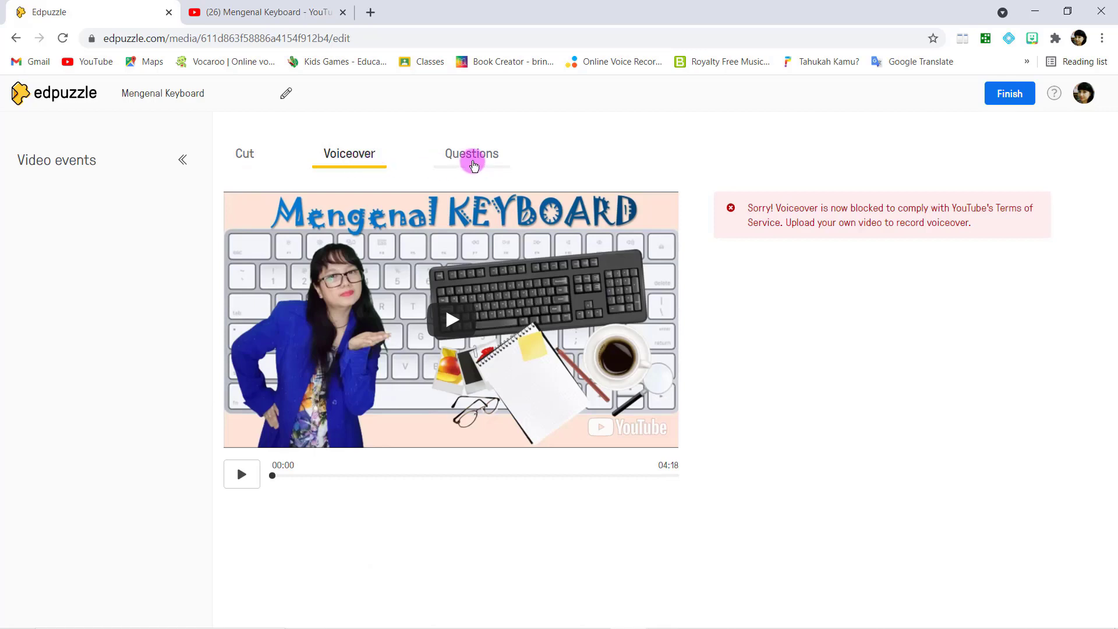
{"action": "left_click", "coordinate": [473, 163]}
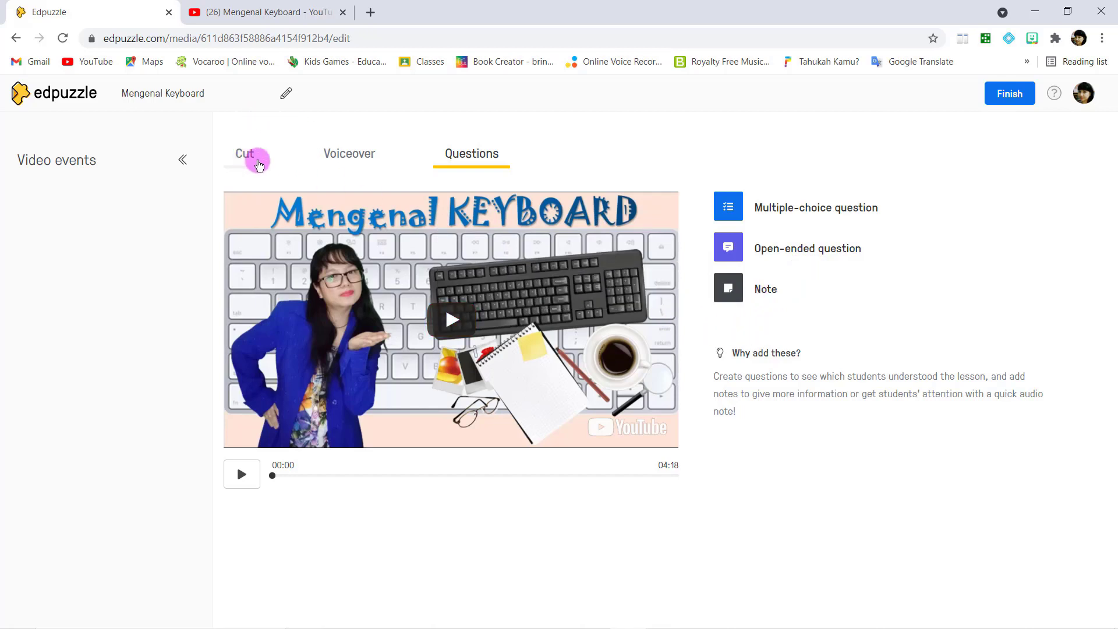
{"action": "left_click", "coordinate": [250, 166]}
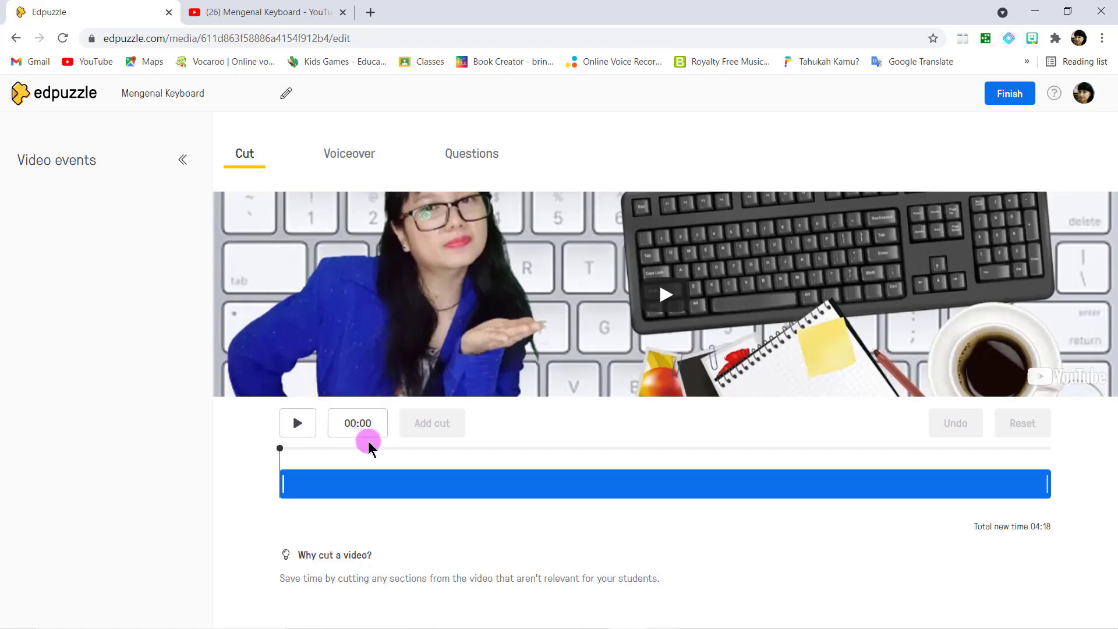
Play the video at reduced volume up to 00:14 and cut off the intro before that point.
{"action": "left_click", "coordinate": [296, 424]}
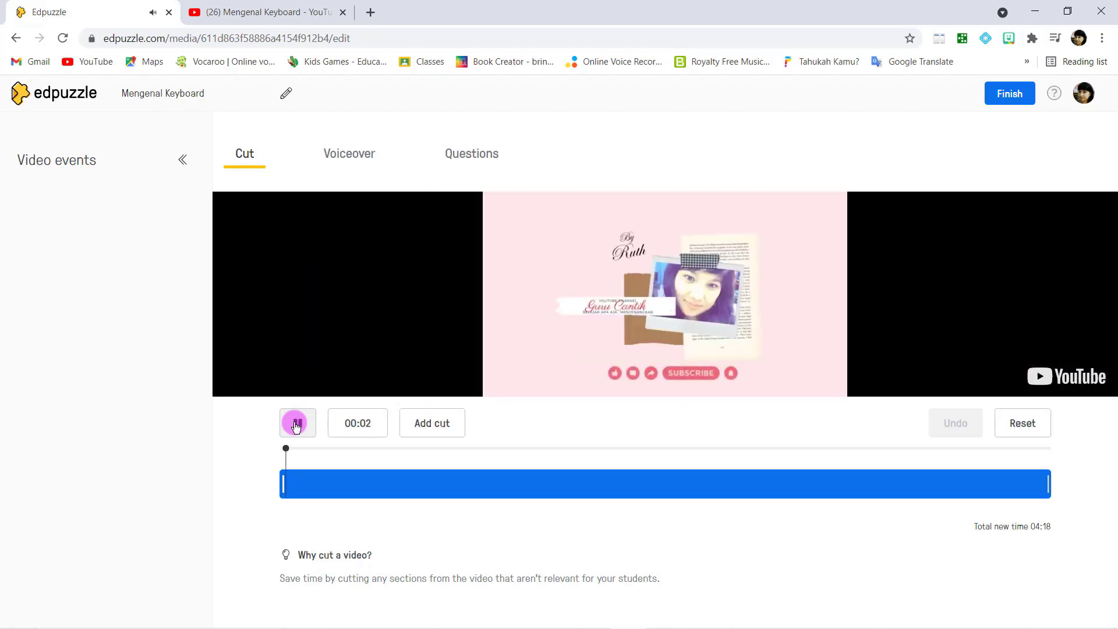
{"action": "key", "text": "XF86AudioLowerVolume"}
{"action": "key", "text": "XF86AudioLowerVolume"}
{"action": "key", "text": "XF86AudioLowerVolume"}
{"action": "key", "text": "XF86AudioLowerVolume"}
{"action": "key", "text": "XF86AudioLowerVolume"}
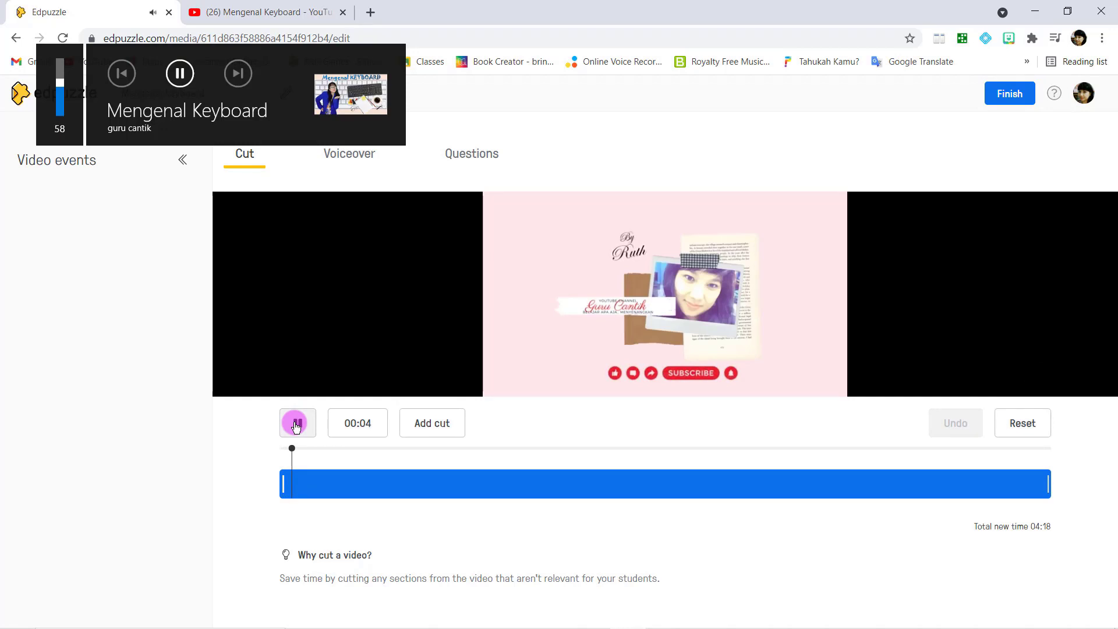
{"action": "key", "text": "XF86AudioLowerVolume"}
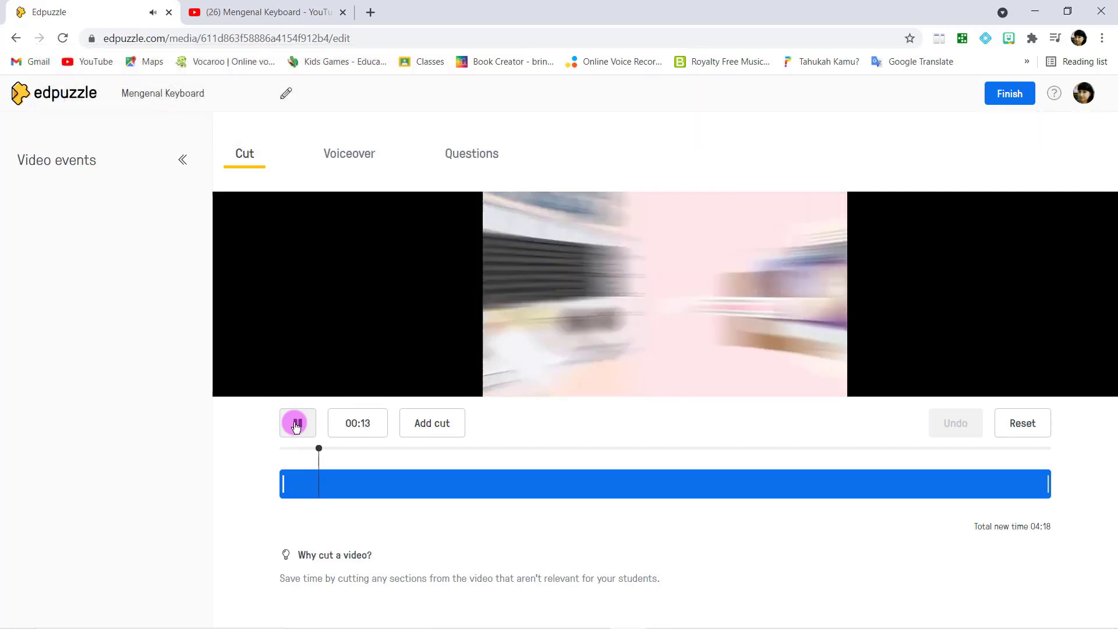
{"action": "left_click", "coordinate": [297, 424]}
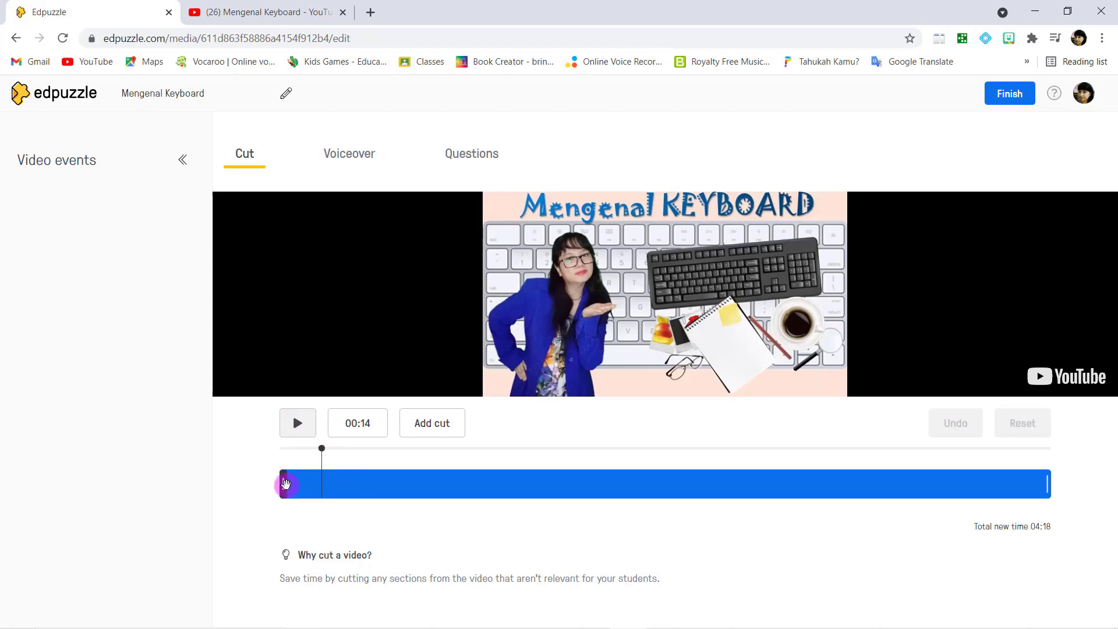
{"action": "left_click_drag", "start_coordinate": [286, 484], "coordinate": [320, 491]}
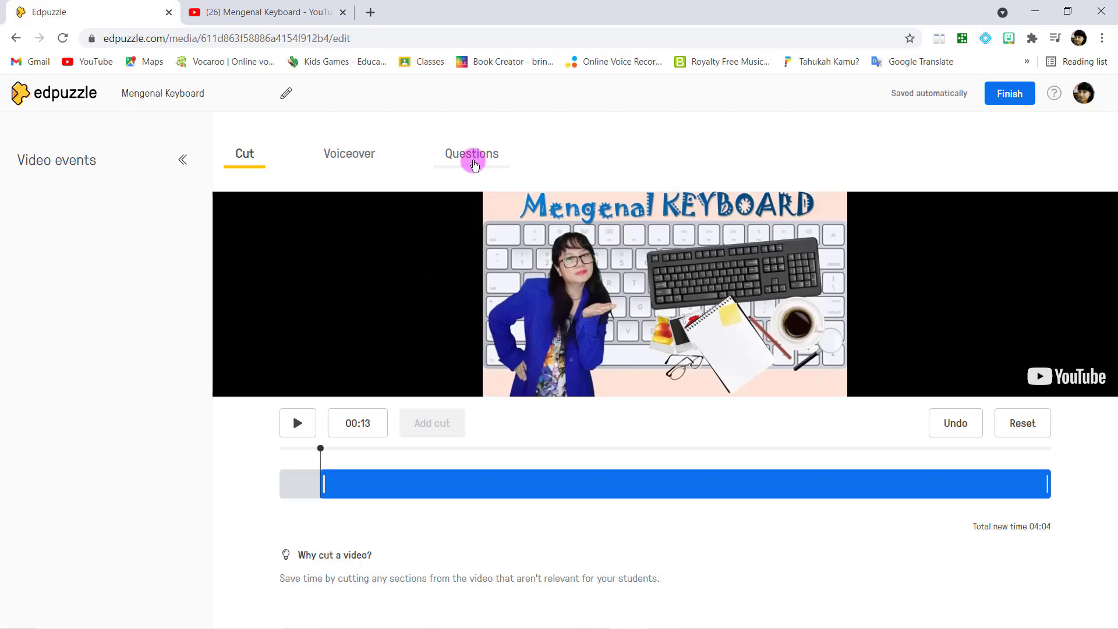
Switch the editor to Questions mode and play the trimmed video from its start.
{"action": "left_click", "coordinate": [473, 156]}
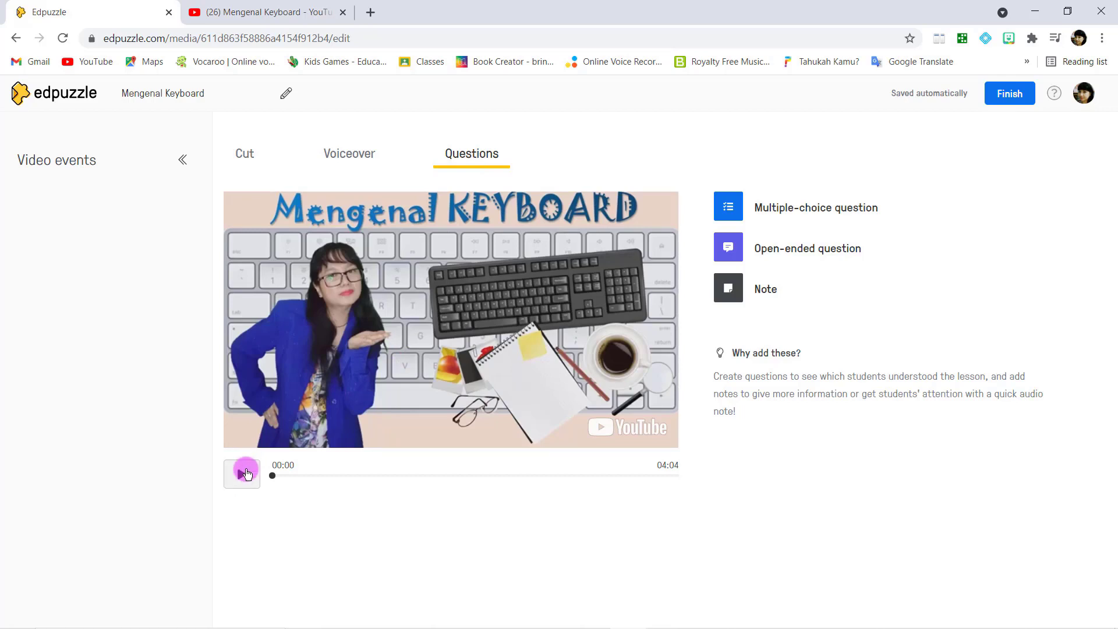
{"action": "left_click", "coordinate": [246, 473]}
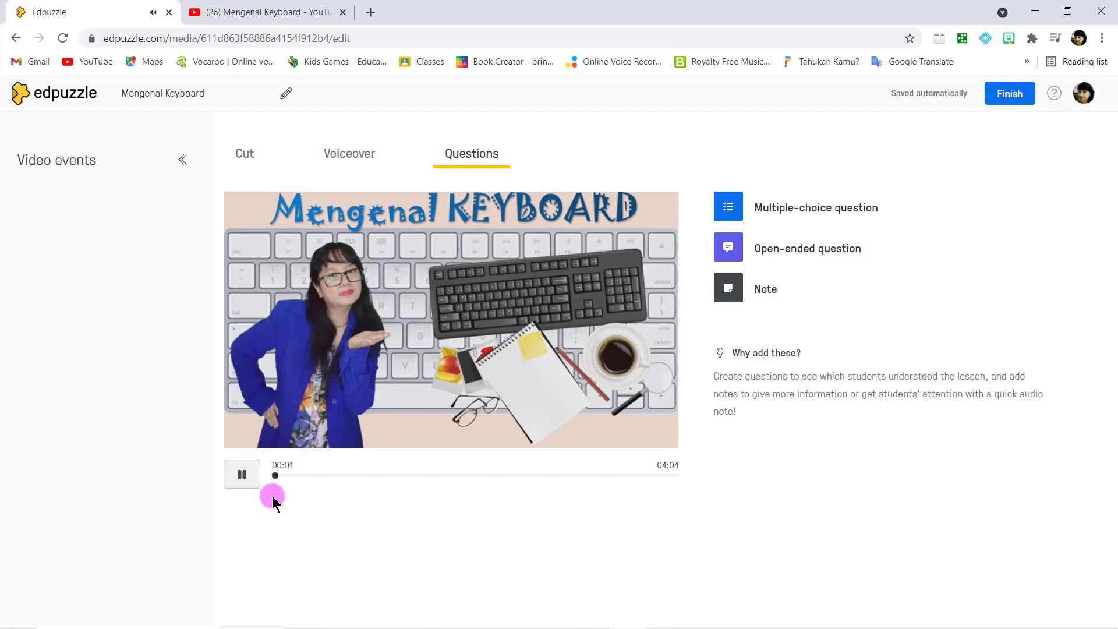
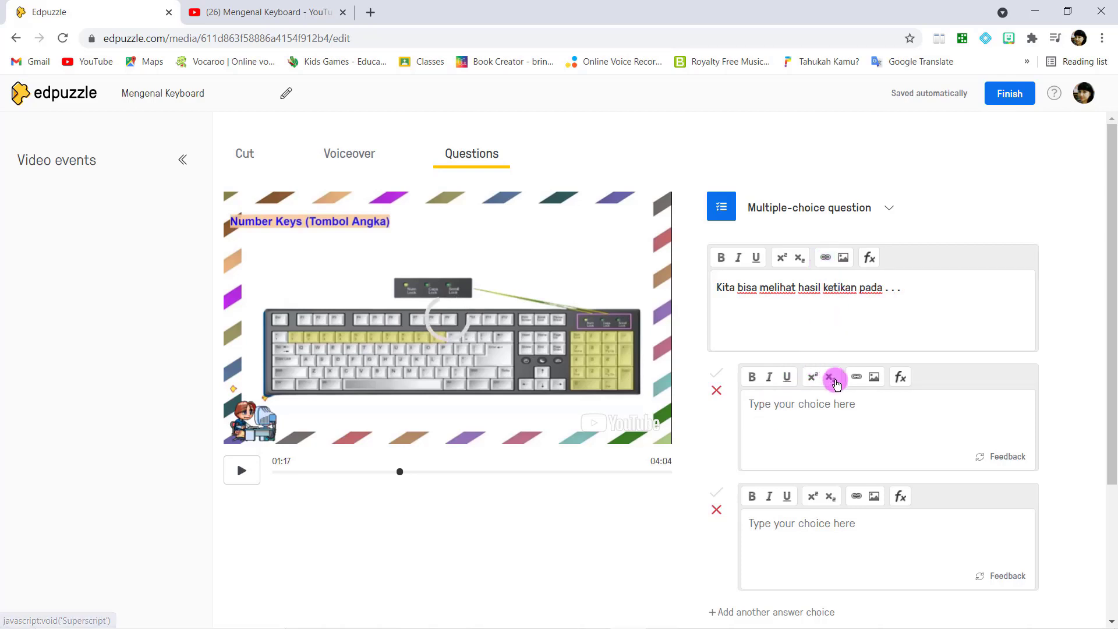
Upload the image monitor-removebg-preview from the Downloads folder for the first answer choice.
{"action": "scroll", "coordinate": [839, 388], "scroll_direction": "down", "scroll_amount": 1}
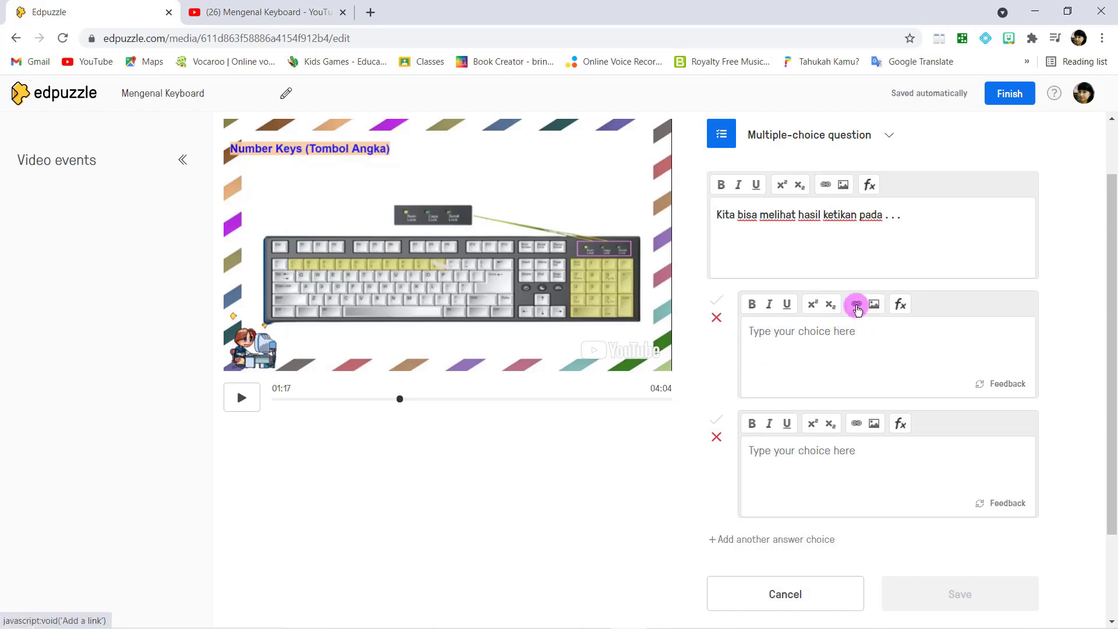
{"action": "left_click", "coordinate": [874, 305]}
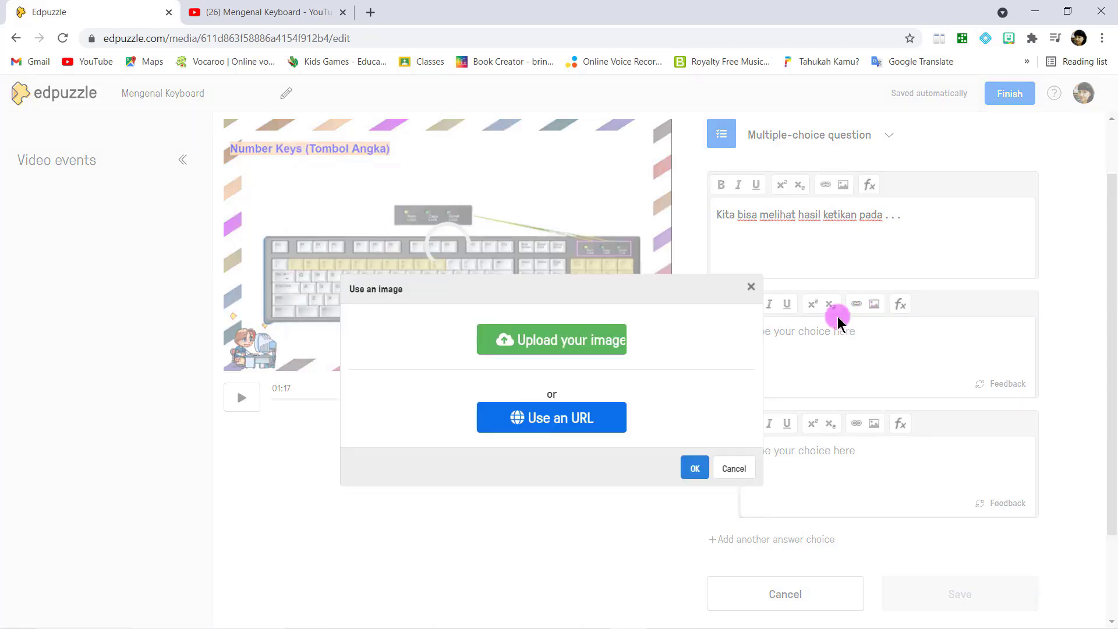
{"action": "left_click", "coordinate": [576, 345]}
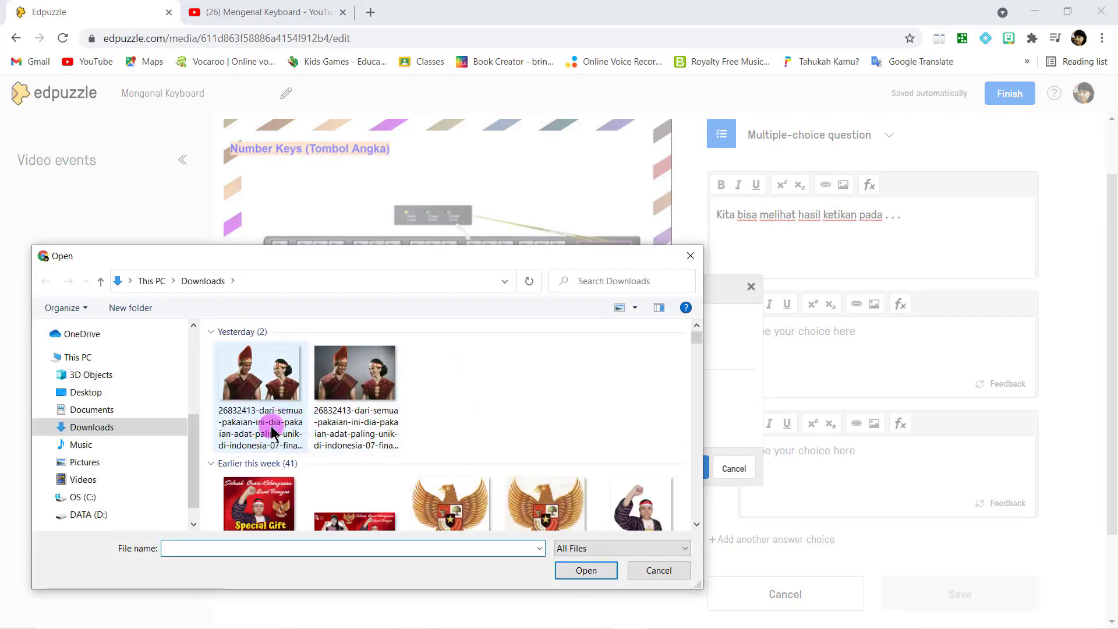
{"action": "scroll", "coordinate": [272, 431], "scroll_direction": "down", "scroll_amount": 15}
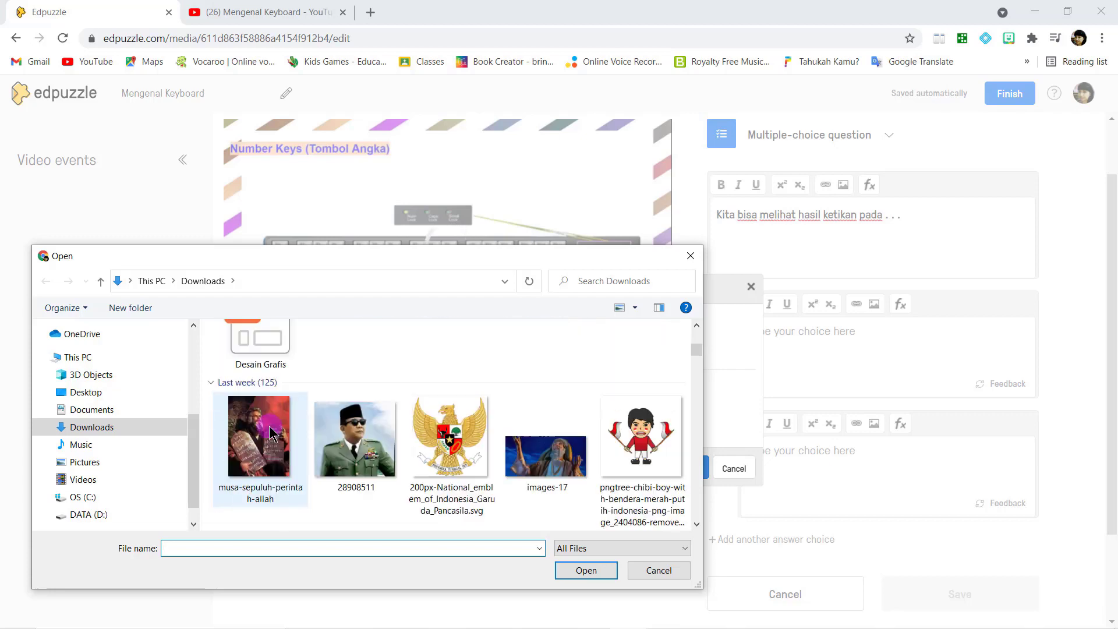
{"action": "scroll", "coordinate": [271, 434], "scroll_direction": "down", "scroll_amount": 5}
{"action": "scroll", "coordinate": [271, 433], "scroll_direction": "down", "scroll_amount": 10}
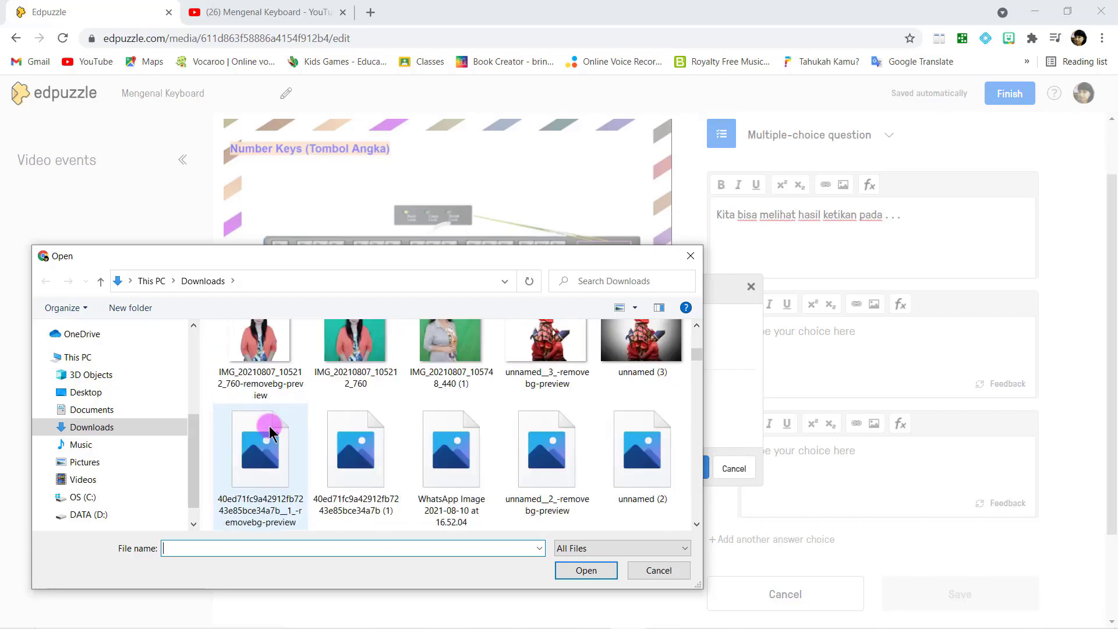
{"action": "scroll", "coordinate": [269, 431], "scroll_direction": "down", "scroll_amount": 10}
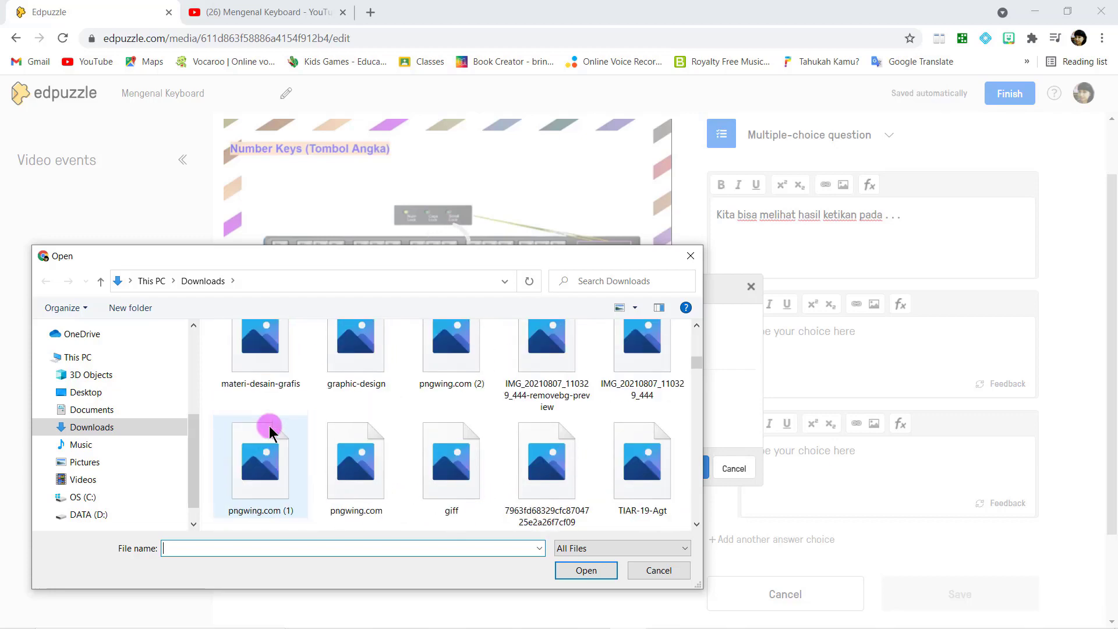
{"action": "scroll", "coordinate": [270, 431], "scroll_direction": "down", "scroll_amount": 10}
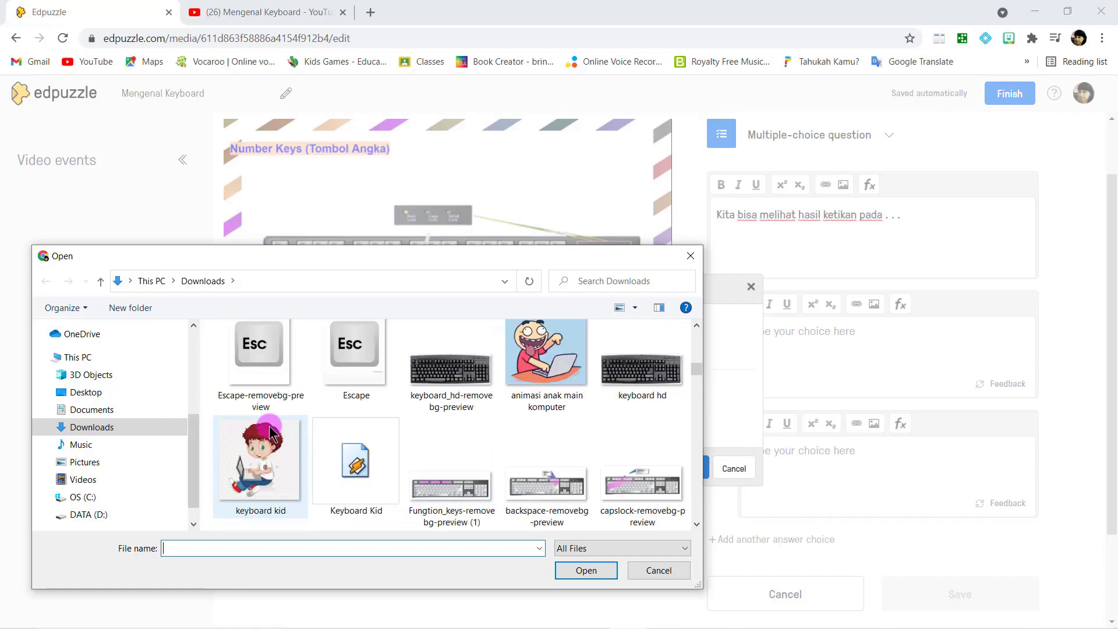
{"action": "scroll", "coordinate": [269, 431], "scroll_direction": "down", "scroll_amount": 10}
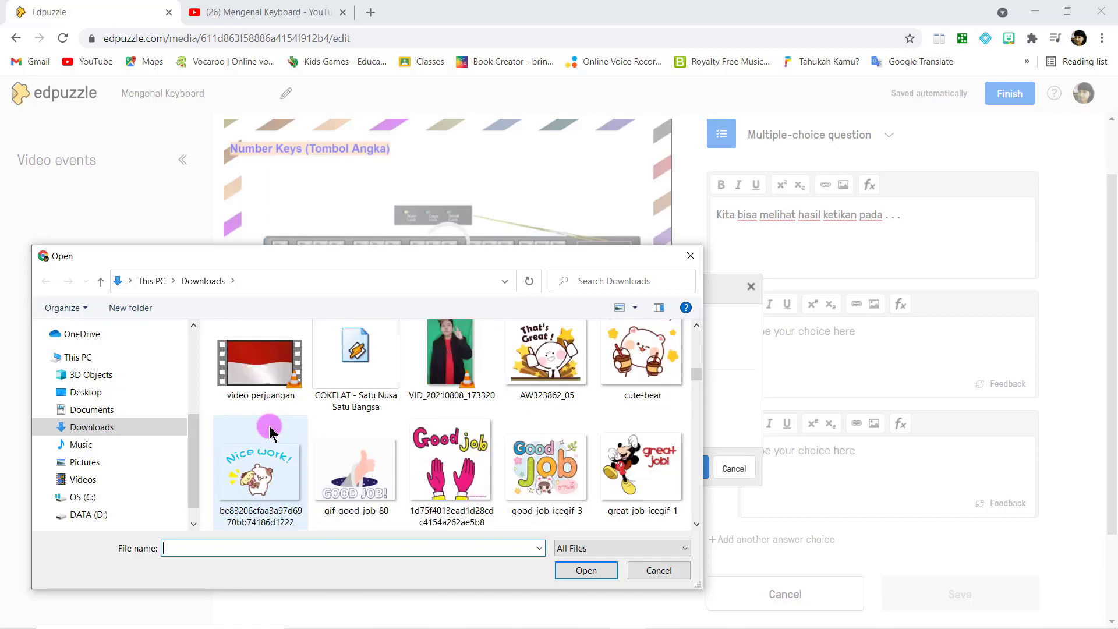
{"action": "scroll", "coordinate": [269, 431], "scroll_direction": "down", "scroll_amount": 10}
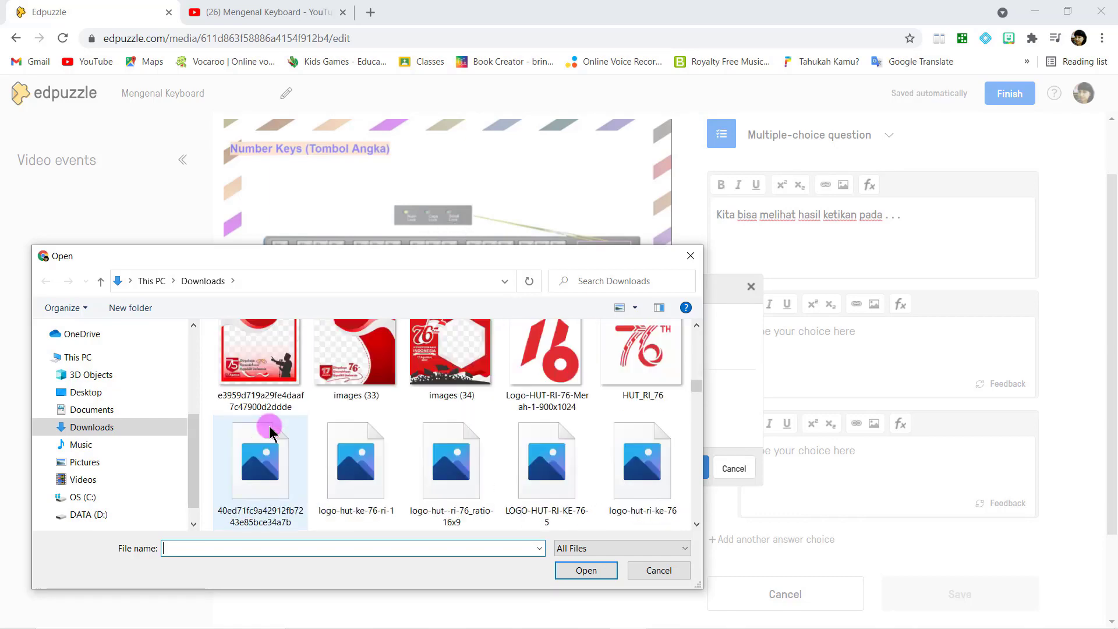
{"action": "scroll", "coordinate": [270, 429], "scroll_direction": "down", "scroll_amount": 12}
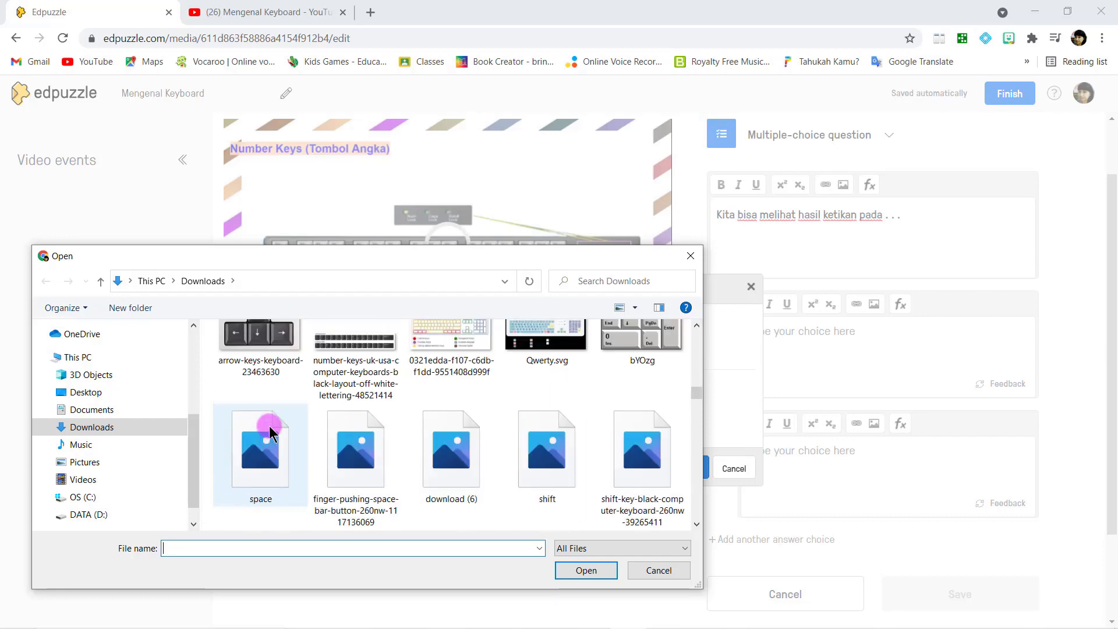
{"action": "scroll", "coordinate": [269, 428], "scroll_direction": "down", "scroll_amount": 12}
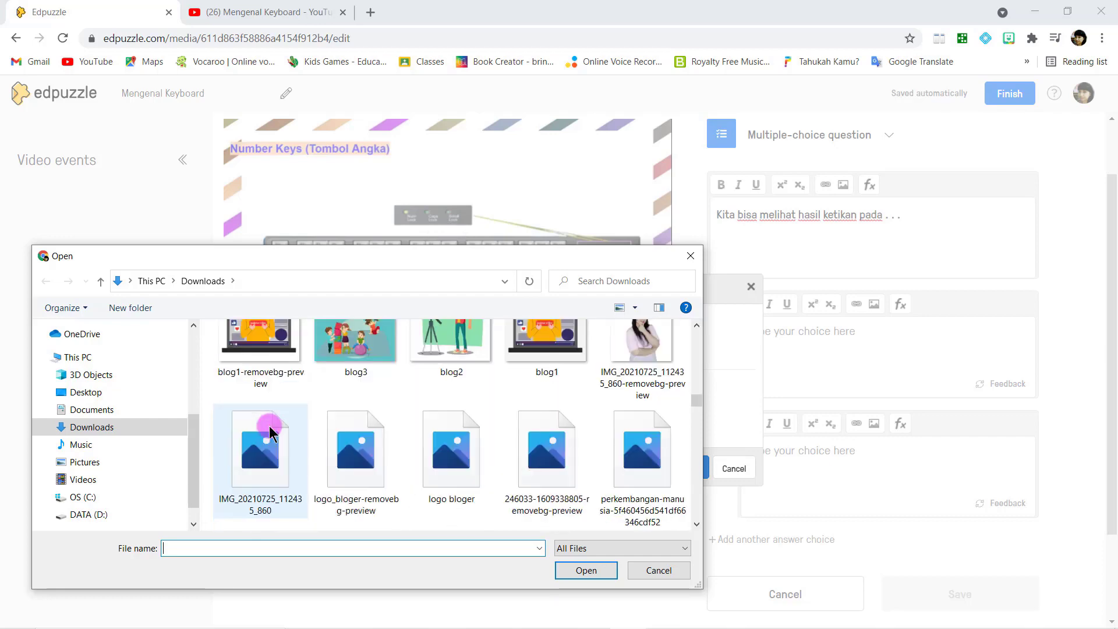
{"action": "scroll", "coordinate": [270, 434], "scroll_direction": "down", "scroll_amount": 12}
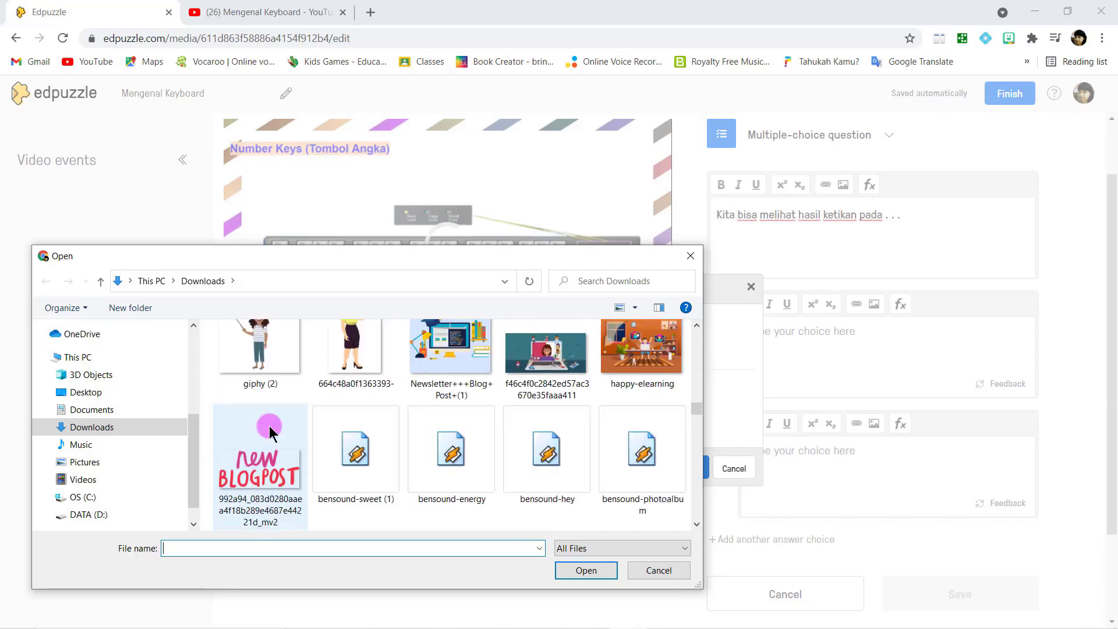
{"action": "scroll", "coordinate": [270, 430], "scroll_direction": "down", "scroll_amount": 12}
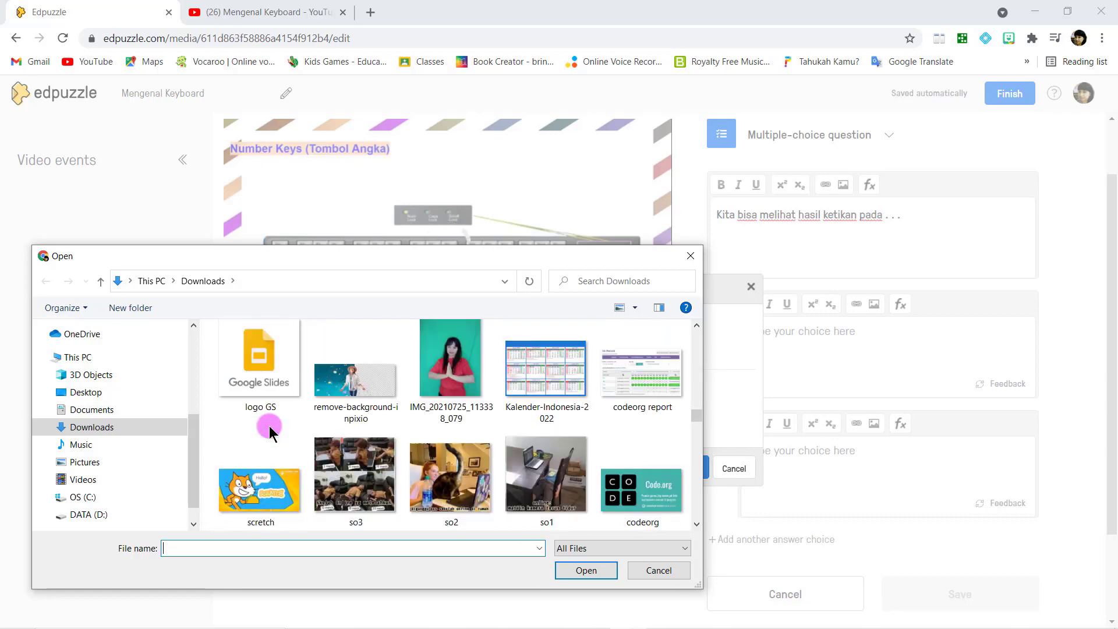
{"action": "scroll", "coordinate": [270, 431], "scroll_direction": "down", "scroll_amount": 3}
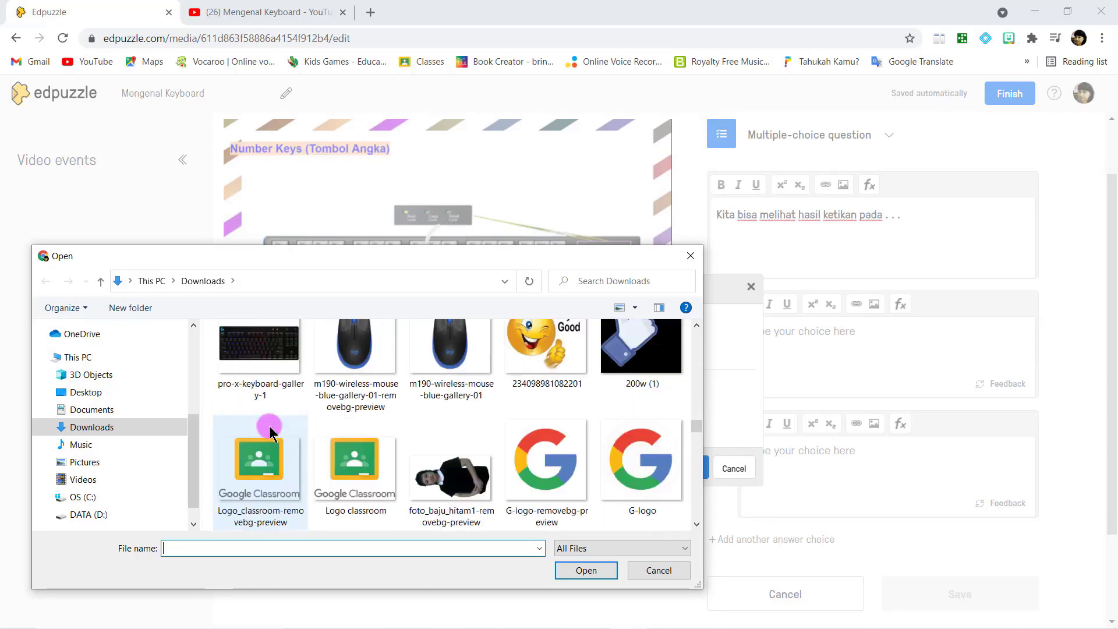
{"action": "scroll", "coordinate": [270, 434], "scroll_direction": "up", "scroll_amount": 4}
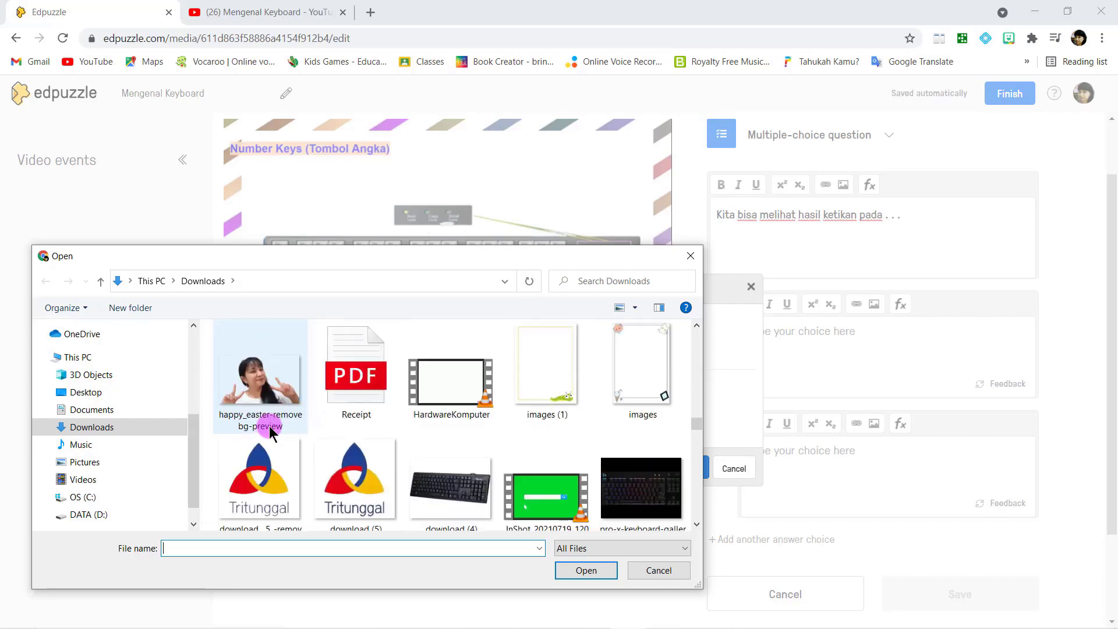
{"action": "scroll", "coordinate": [269, 431], "scroll_direction": "down", "scroll_amount": 3}
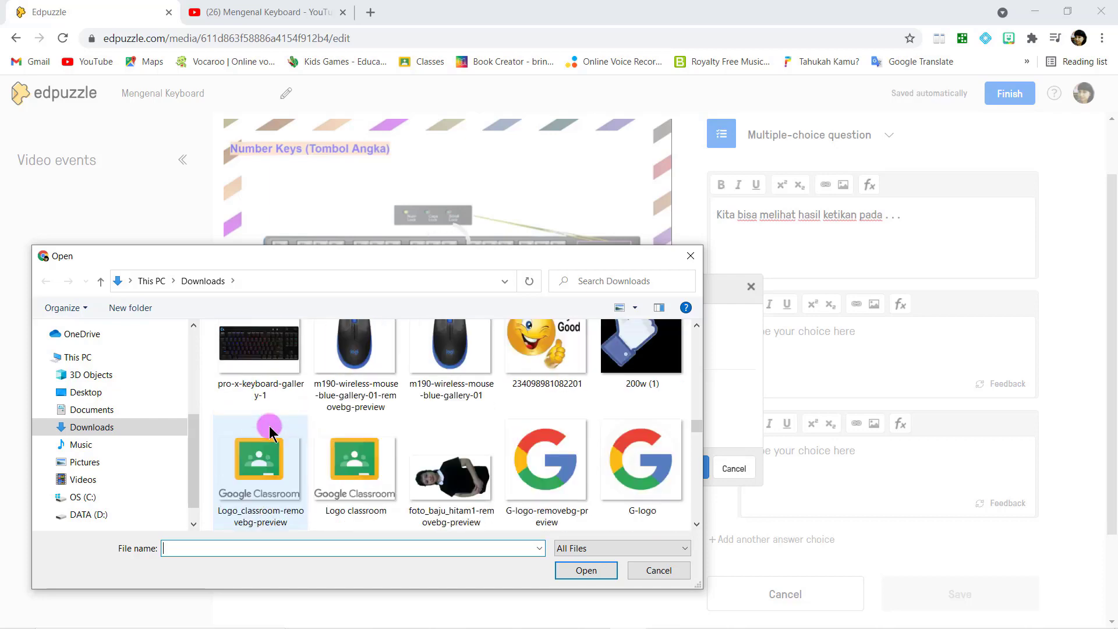
{"action": "scroll", "coordinate": [269, 431], "scroll_direction": "down", "scroll_amount": 4}
{"action": "scroll", "coordinate": [270, 434], "scroll_direction": "down", "scroll_amount": 2}
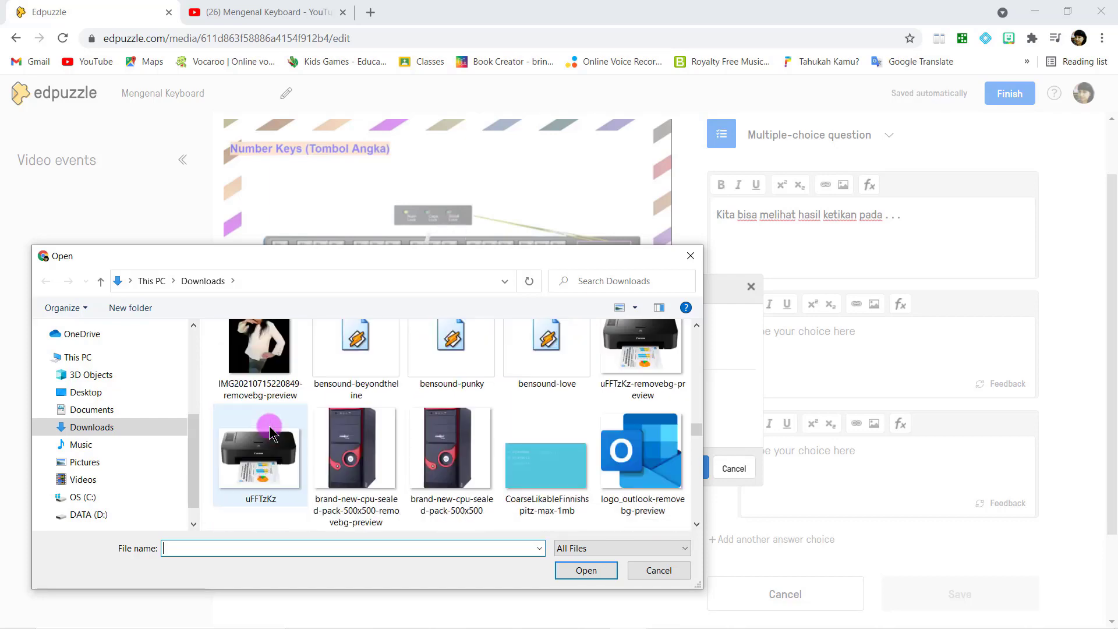
{"action": "scroll", "coordinate": [269, 431], "scroll_direction": "down", "scroll_amount": 4}
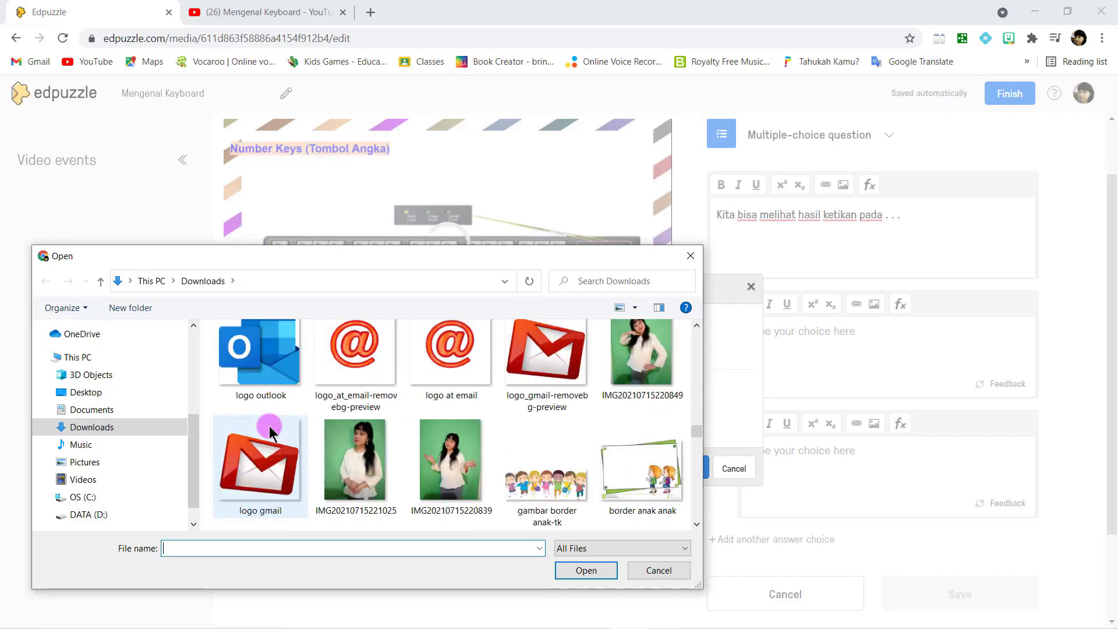
{"action": "scroll", "coordinate": [270, 431], "scroll_direction": "down", "scroll_amount": 4}
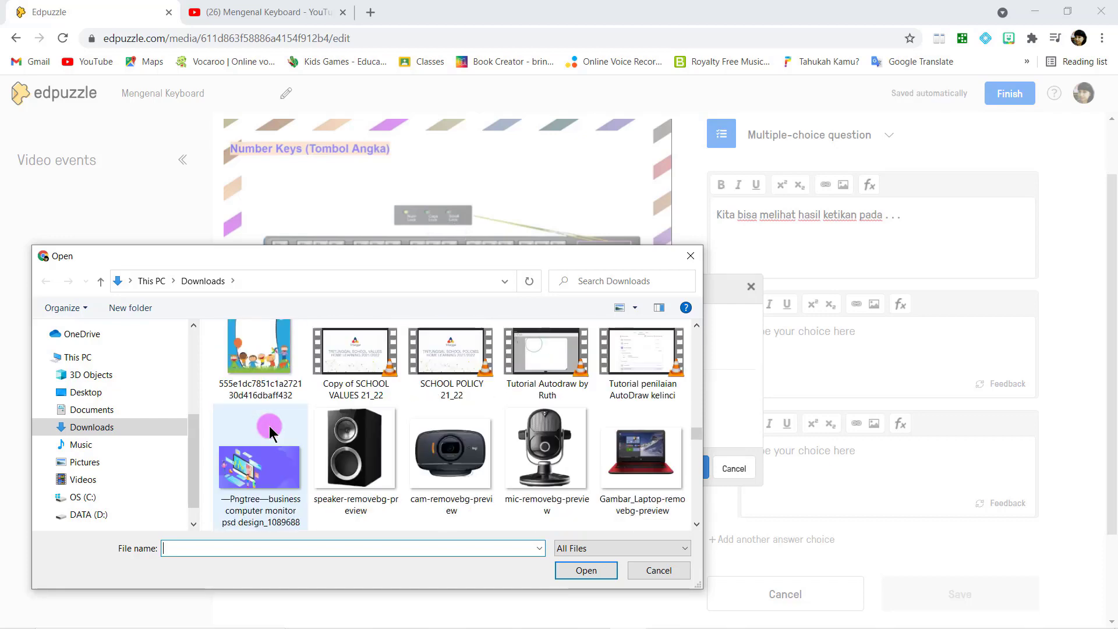
{"action": "scroll", "coordinate": [269, 429], "scroll_direction": "down", "scroll_amount": 2}
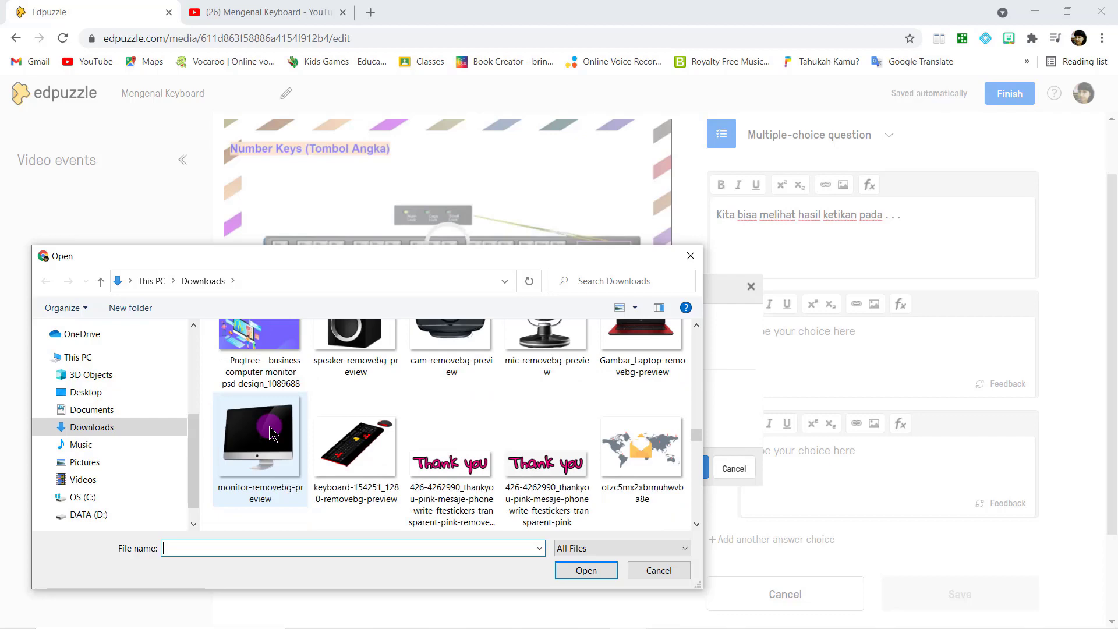
{"action": "left_click", "coordinate": [262, 450]}
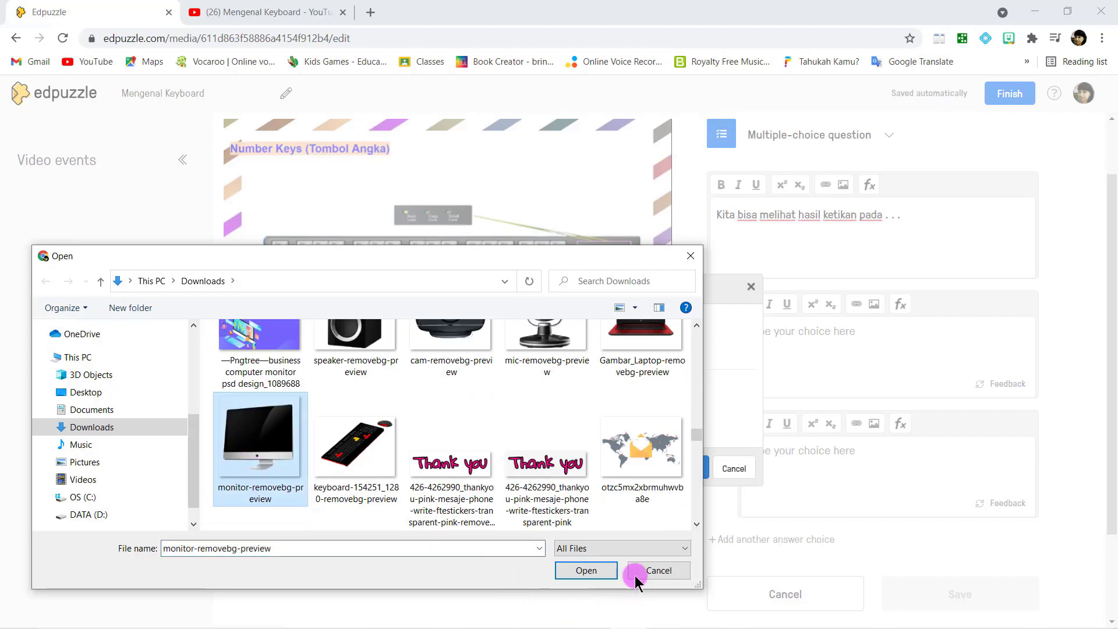
{"action": "left_click", "coordinate": [584, 570]}
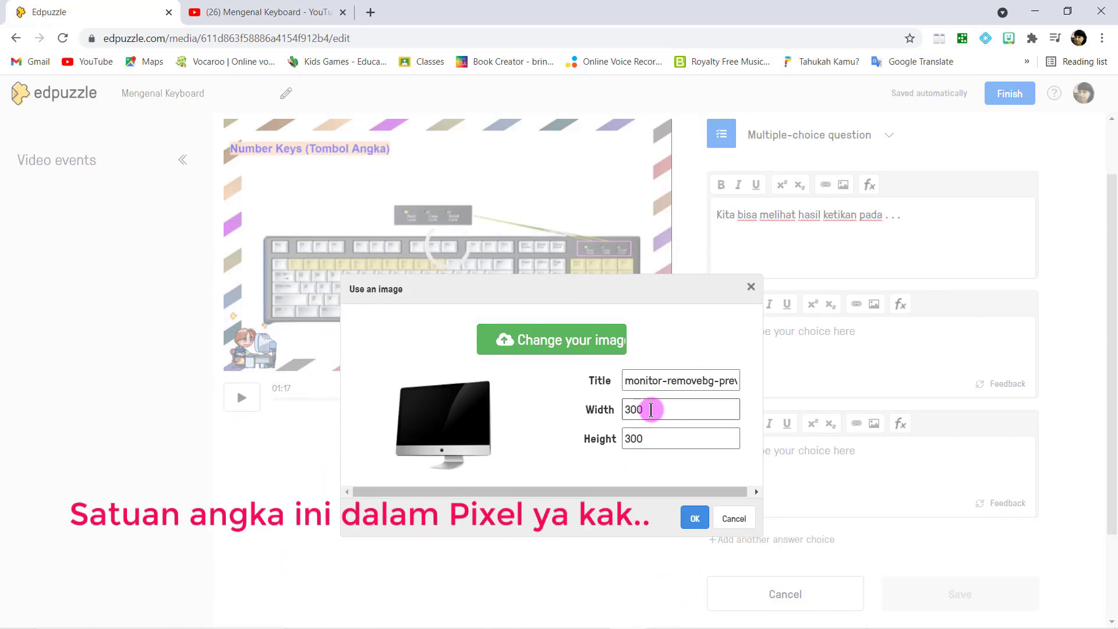
Insert the monitor image at a width of 100 pixels and mark the first answer choice as correct.
{"action": "left_click_drag", "start_coordinate": [651, 410], "coordinate": [629, 409]}
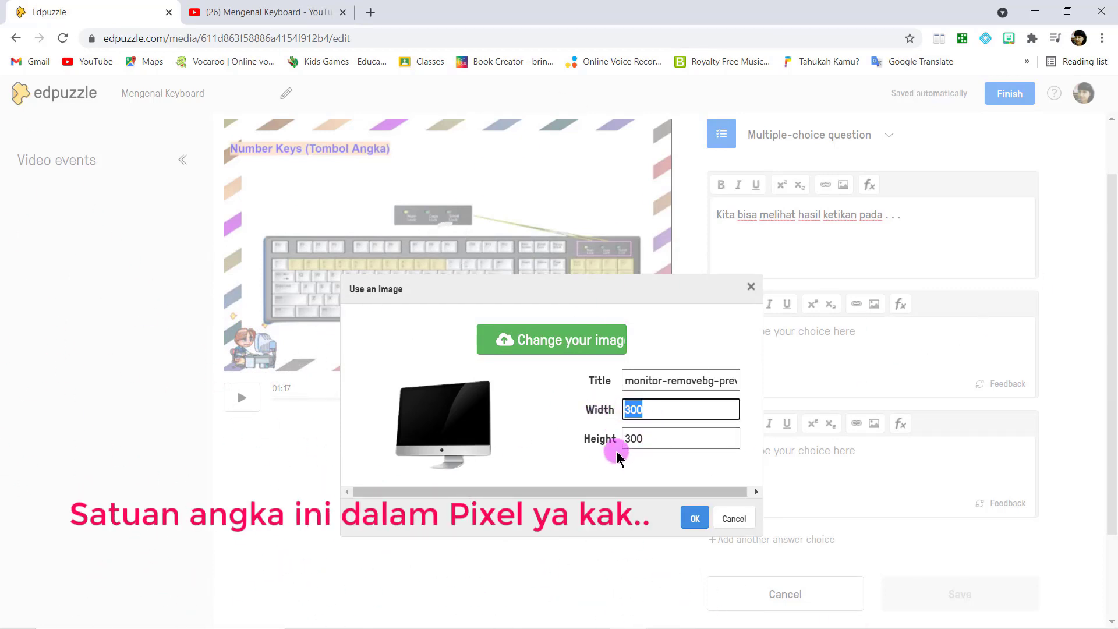
{"action": "type", "text": "100"}
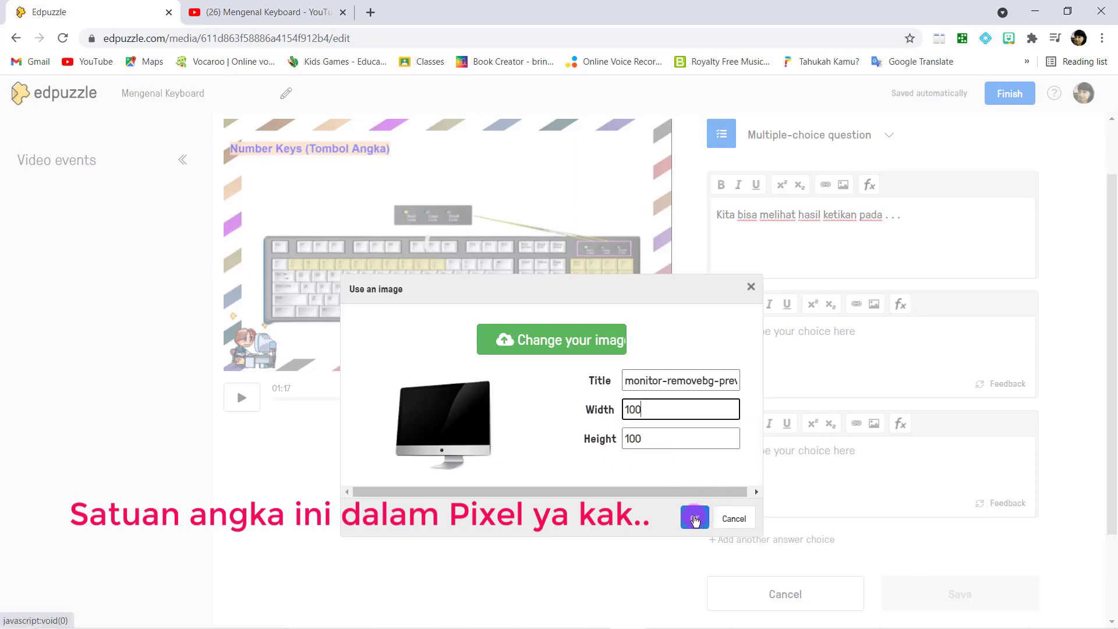
{"action": "left_click", "coordinate": [695, 518]}
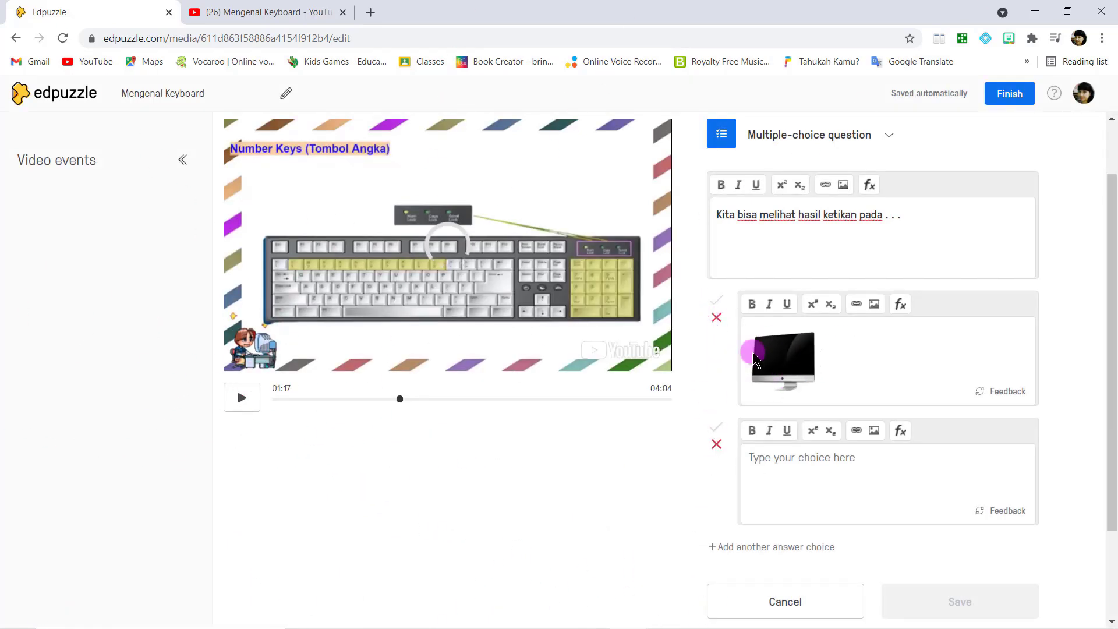
{"action": "left_click", "coordinate": [716, 302]}
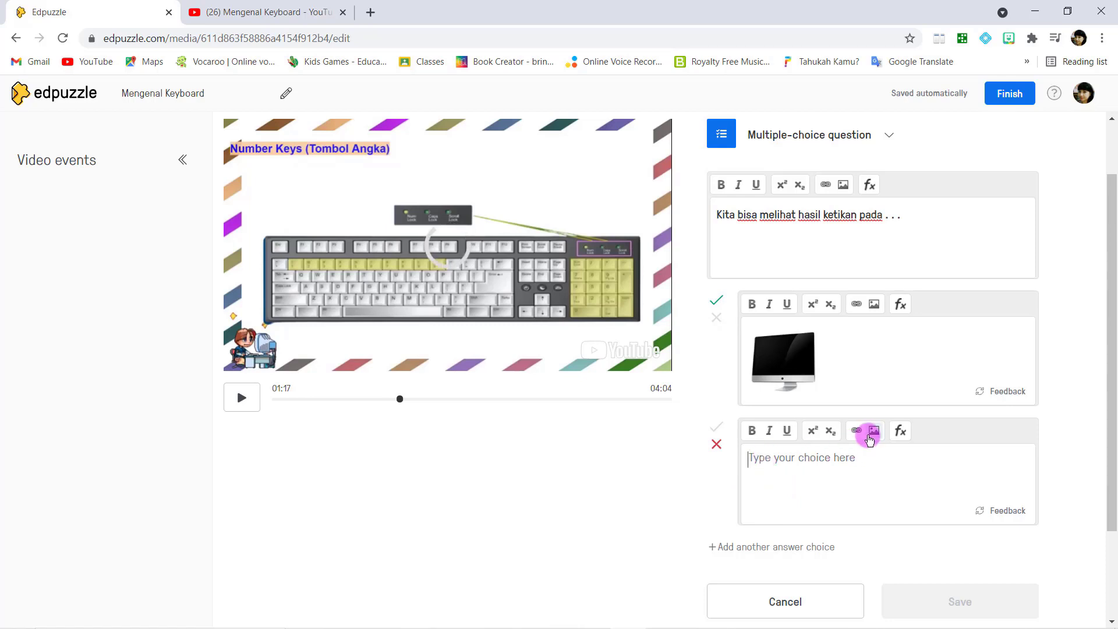
Upload the image m190-wireless-mouse-blue-gallery-01-removebg-preview from the Downloads folder for the second answer choice.
{"action": "left_click", "coordinate": [873, 431]}
{"action": "left_click", "coordinate": [537, 339]}
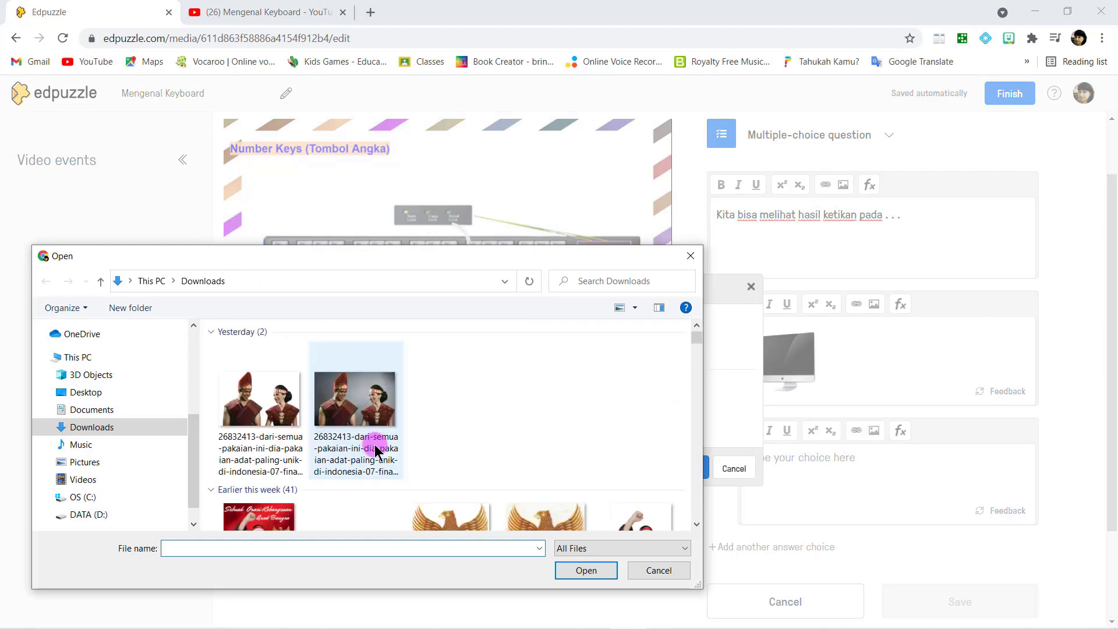
{"action": "scroll", "coordinate": [381, 449], "scroll_direction": "down", "scroll_amount": 5}
{"action": "scroll", "coordinate": [374, 444], "scroll_direction": "down", "scroll_amount": 15}
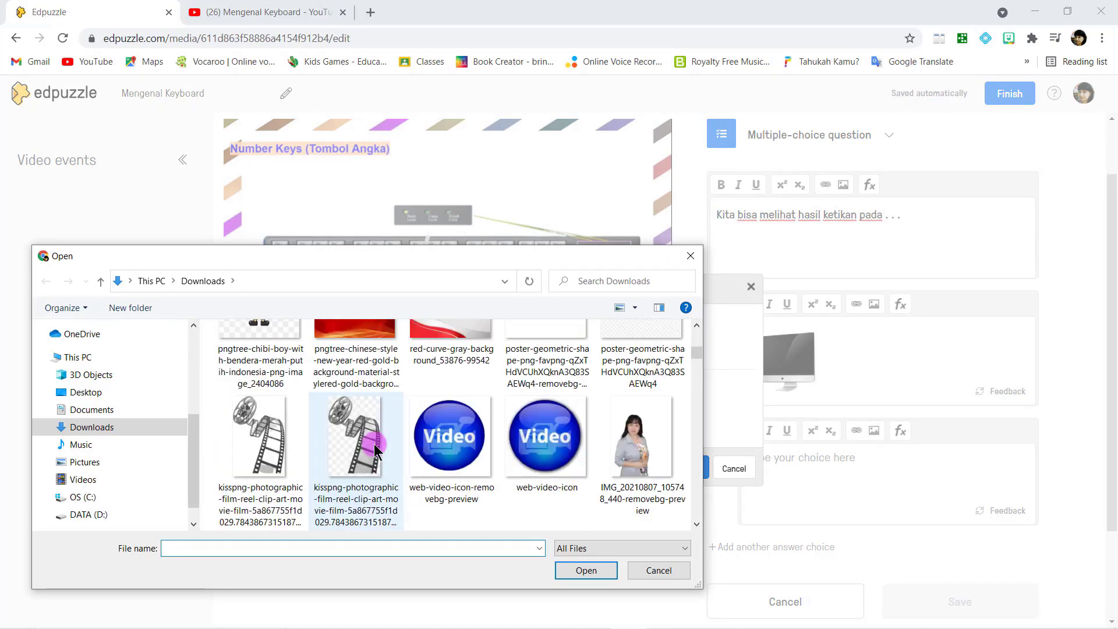
{"action": "scroll", "coordinate": [374, 444], "scroll_direction": "down", "scroll_amount": 10}
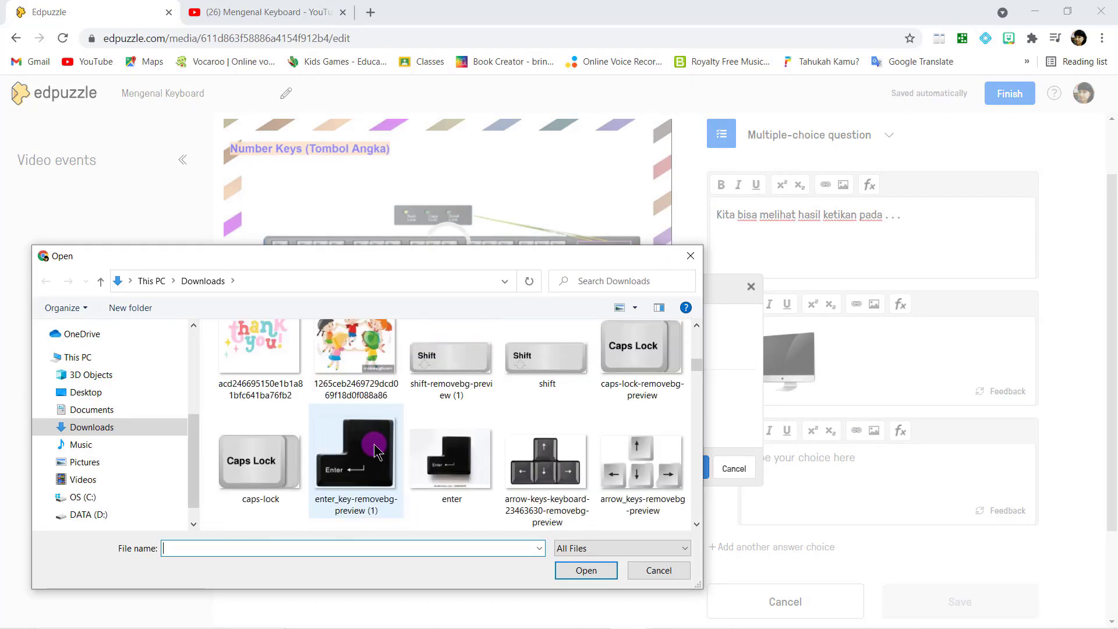
{"action": "scroll", "coordinate": [374, 444], "scroll_direction": "down", "scroll_amount": 3}
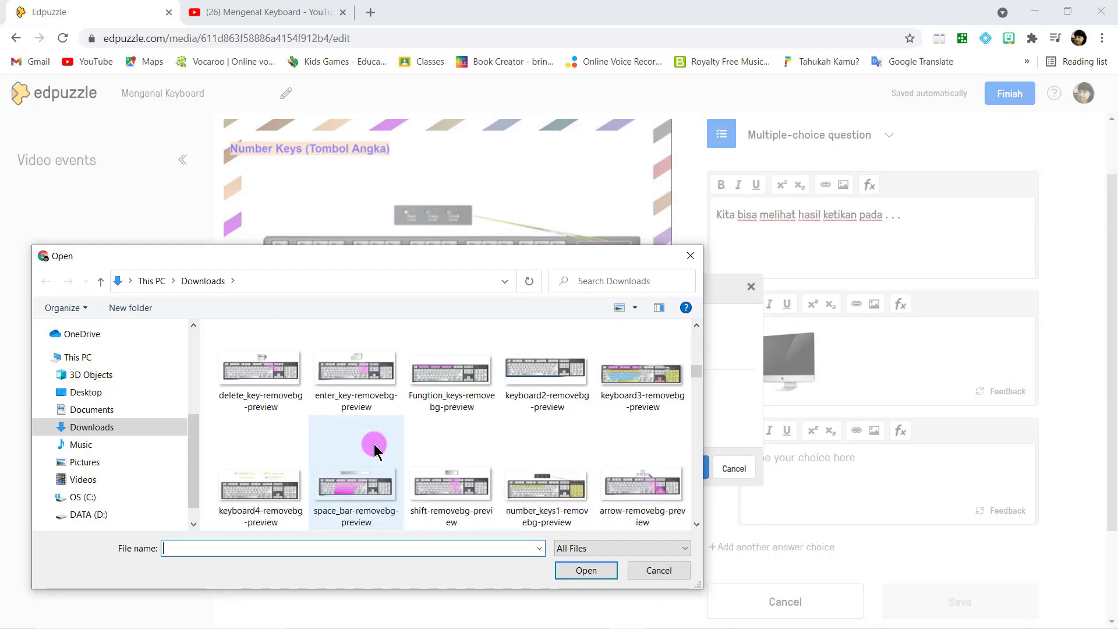
{"action": "scroll", "coordinate": [374, 444], "scroll_direction": "up", "scroll_amount": 4}
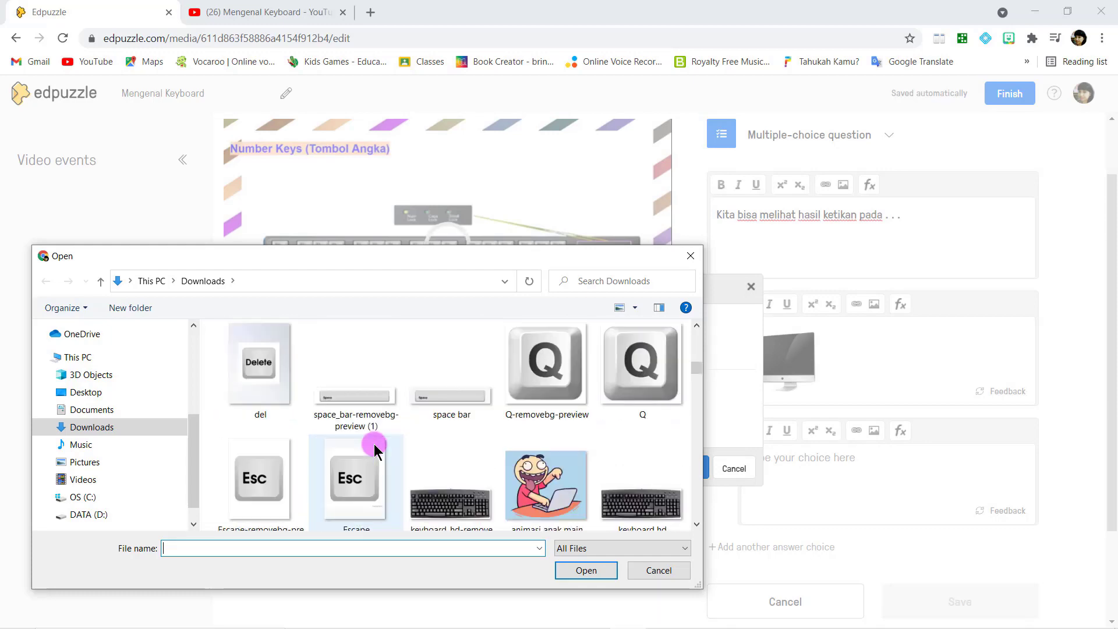
{"action": "scroll", "coordinate": [374, 444], "scroll_direction": "down", "scroll_amount": 6}
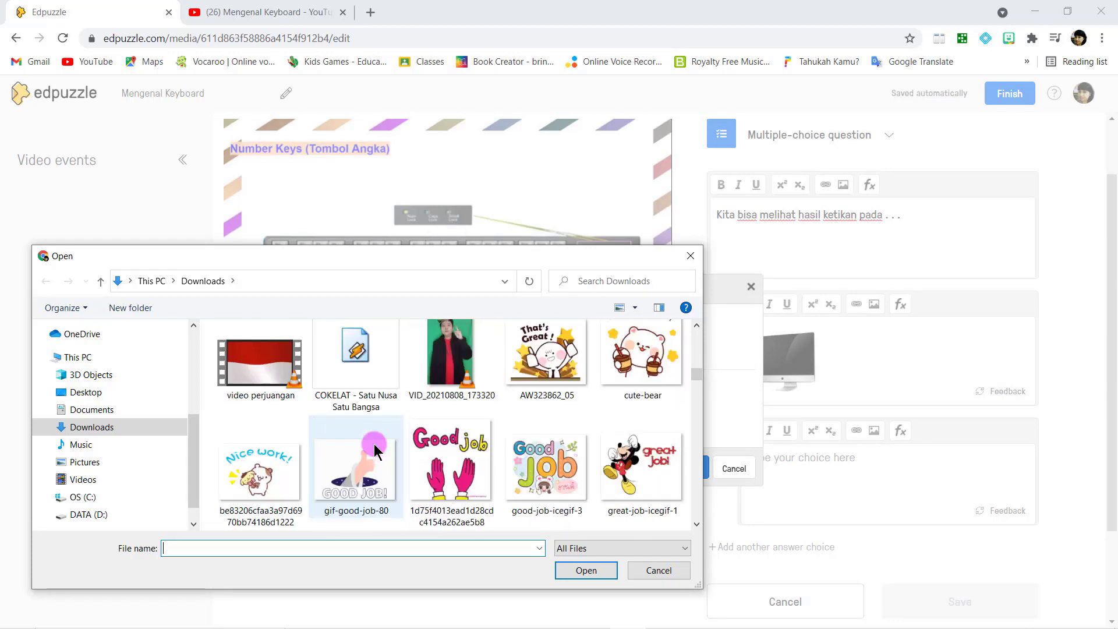
{"action": "scroll", "coordinate": [374, 448], "scroll_direction": "down", "scroll_amount": 10}
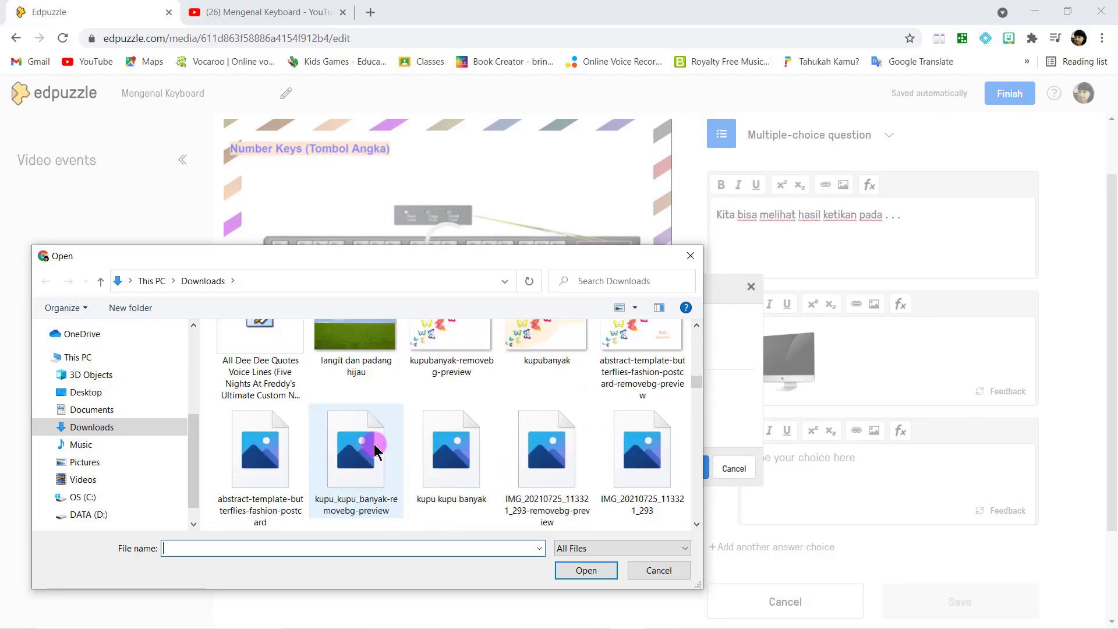
{"action": "scroll", "coordinate": [375, 450], "scroll_direction": "down", "scroll_amount": 10}
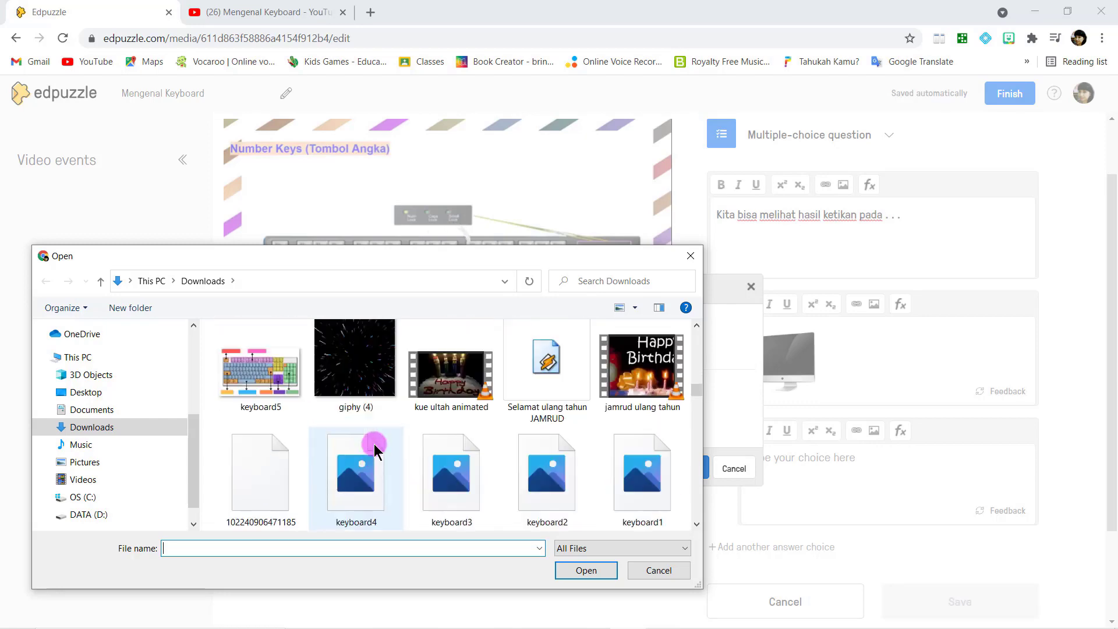
{"action": "scroll", "coordinate": [374, 446], "scroll_direction": "down", "scroll_amount": 5}
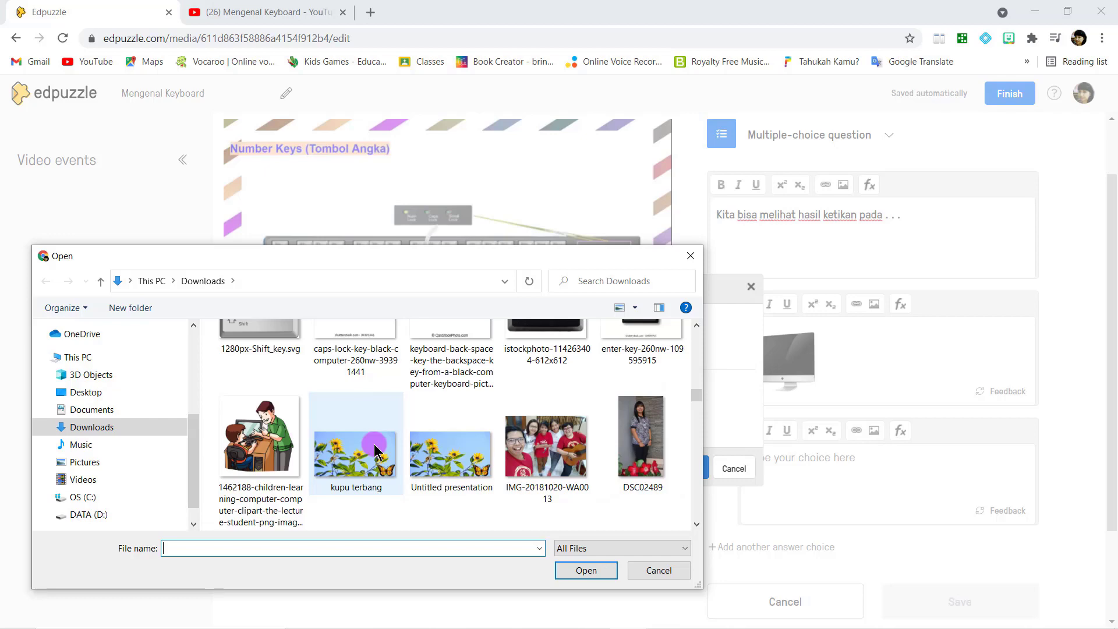
{"action": "scroll", "coordinate": [374, 449], "scroll_direction": "down", "scroll_amount": 10}
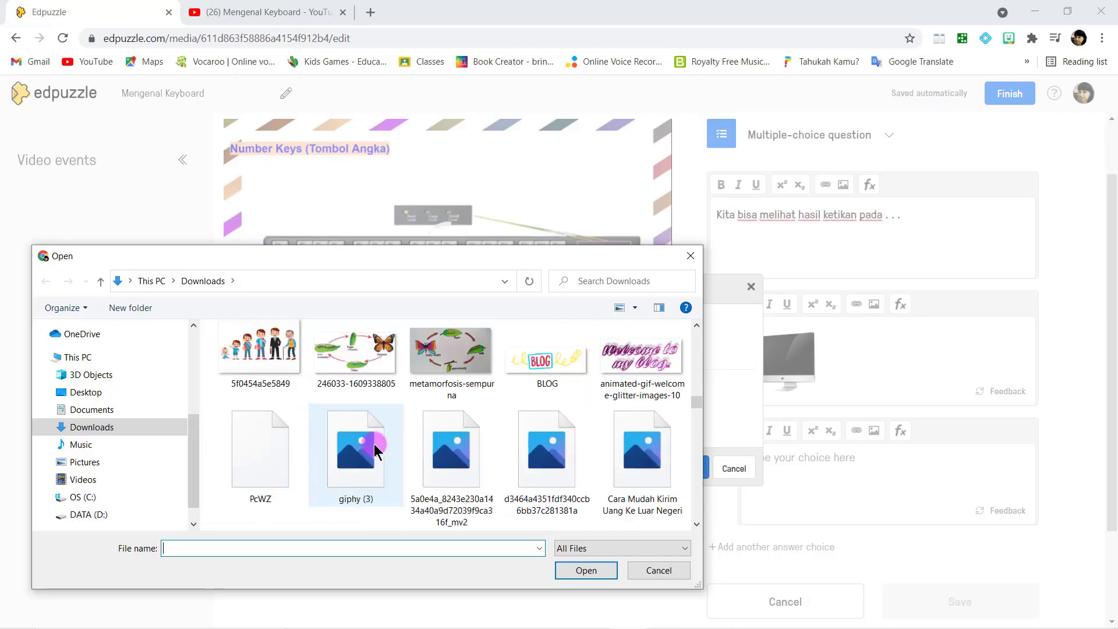
{"action": "scroll", "coordinate": [374, 445], "scroll_direction": "down", "scroll_amount": 10}
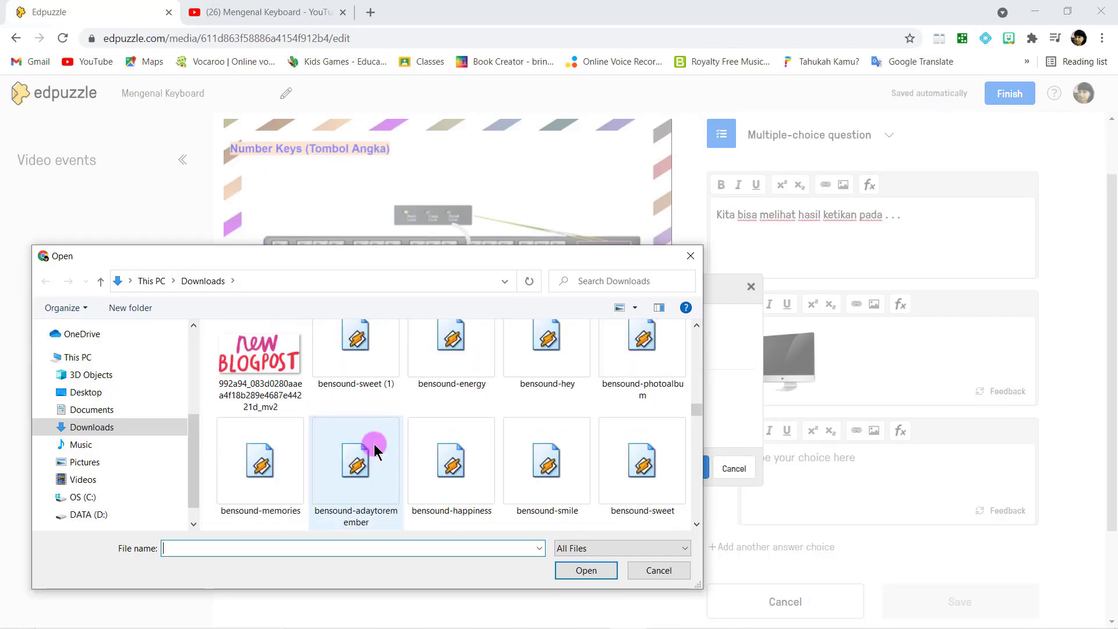
{"action": "scroll", "coordinate": [374, 446], "scroll_direction": "down", "scroll_amount": 10}
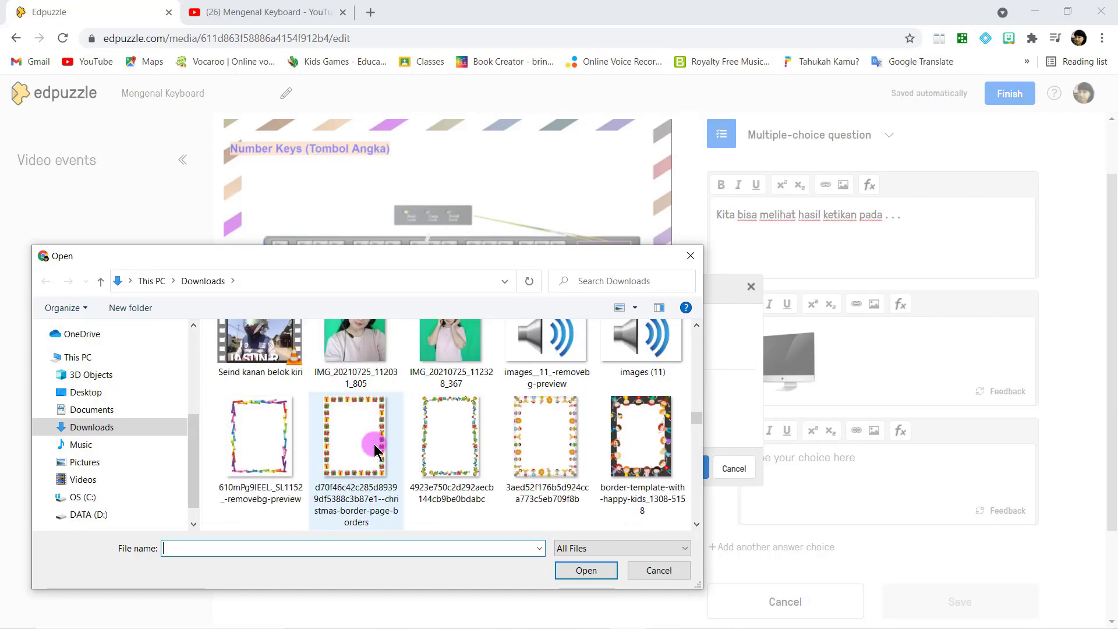
{"action": "scroll", "coordinate": [374, 449], "scroll_direction": "down", "scroll_amount": 5}
{"action": "scroll", "coordinate": [373, 448], "scroll_direction": "down", "scroll_amount": 3}
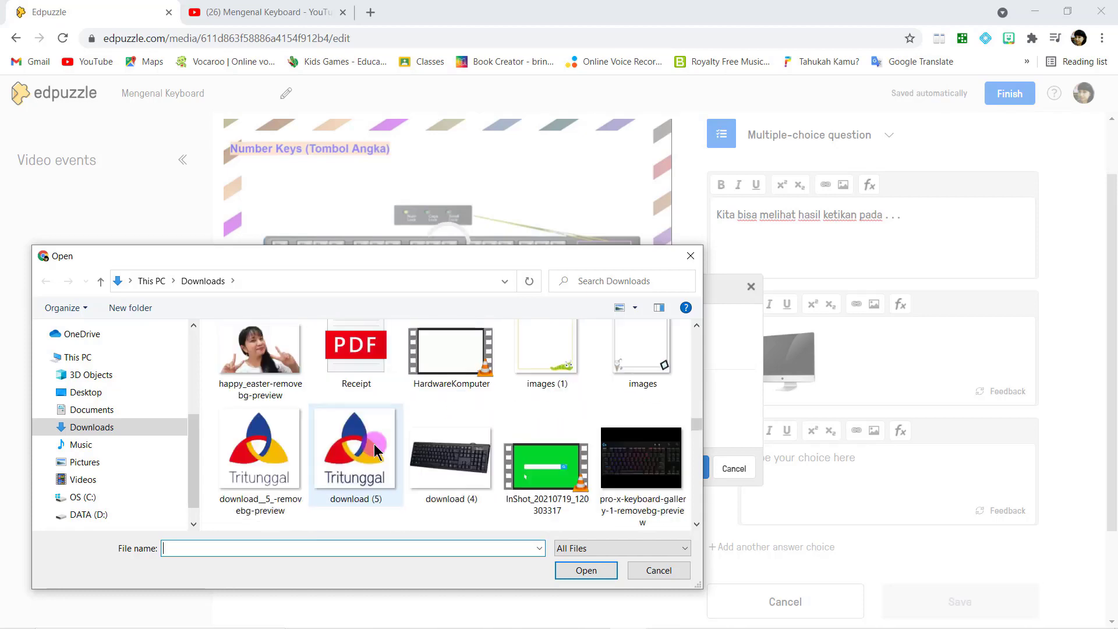
{"action": "scroll", "coordinate": [375, 451], "scroll_direction": "down", "scroll_amount": 1}
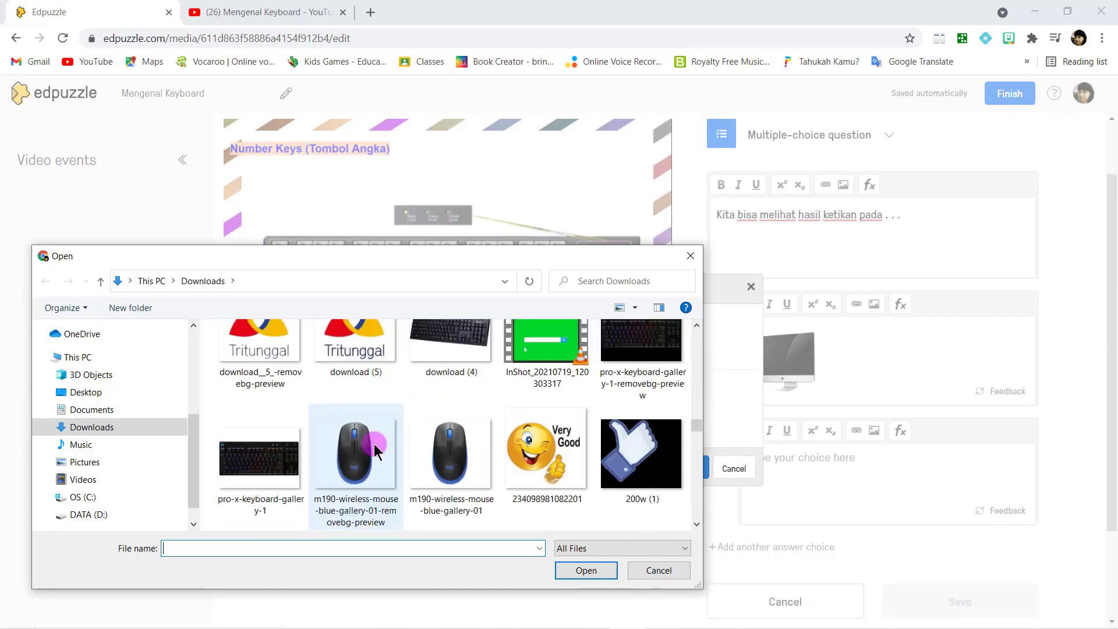
{"action": "left_click", "coordinate": [366, 455]}
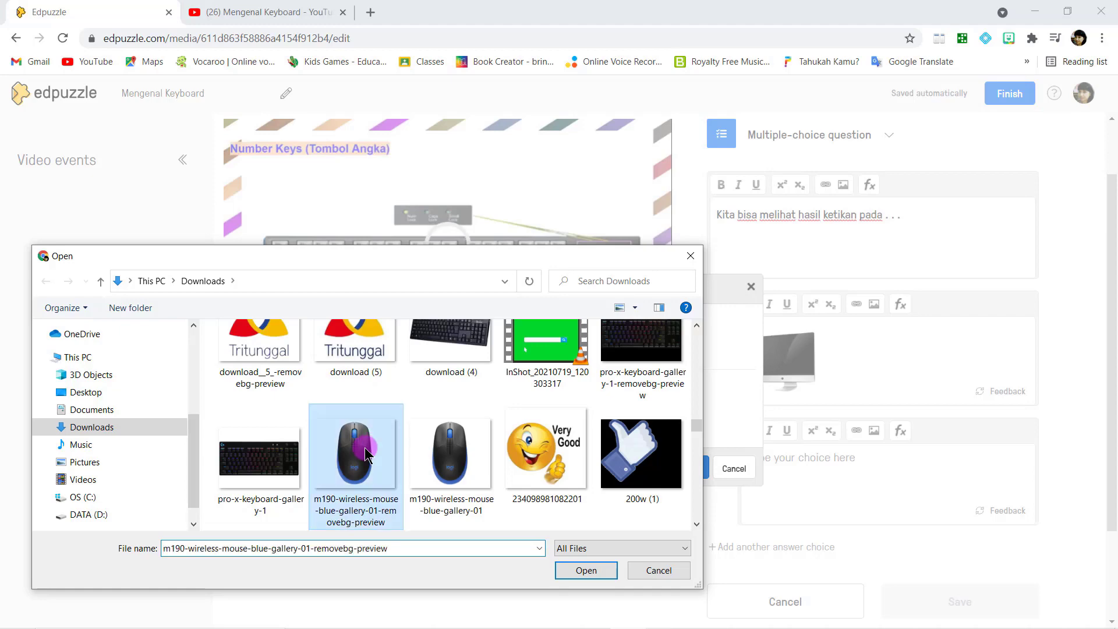
{"action": "left_click", "coordinate": [582, 569]}
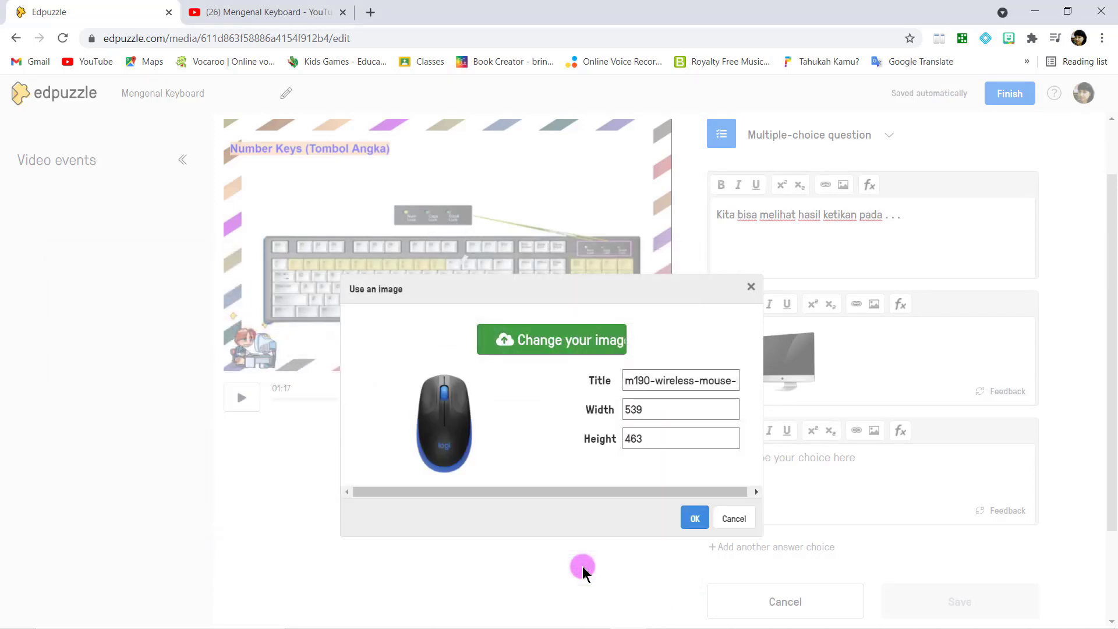
Set the mouse image's width to 100 and insert it into the second answer choice.
{"action": "left_click_drag", "start_coordinate": [653, 410], "coordinate": [606, 408]}
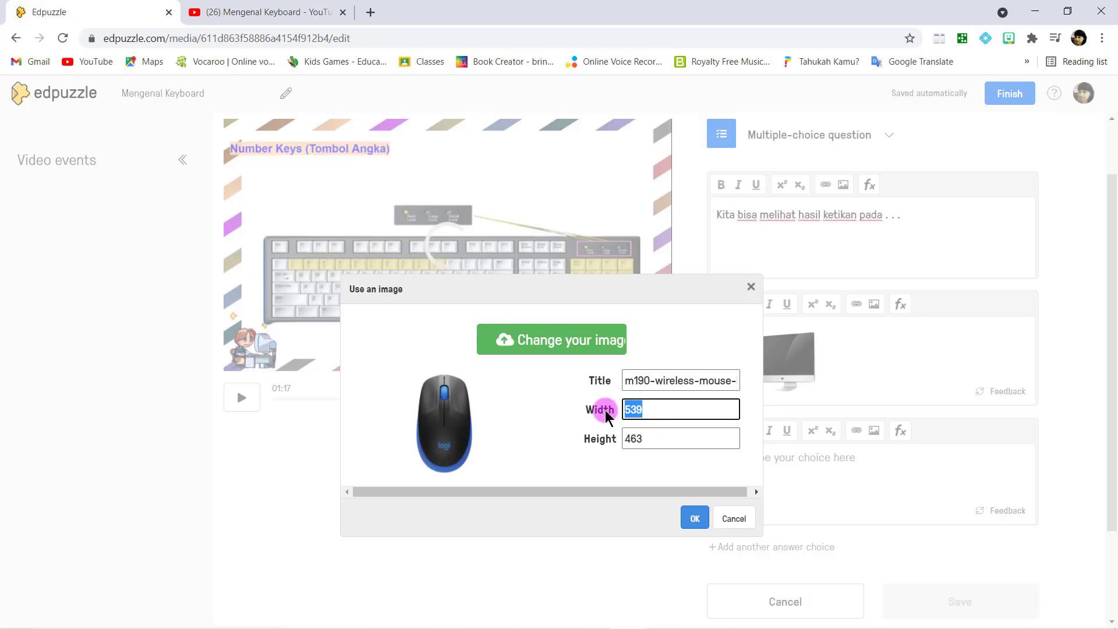
{"action": "type", "text": "100"}
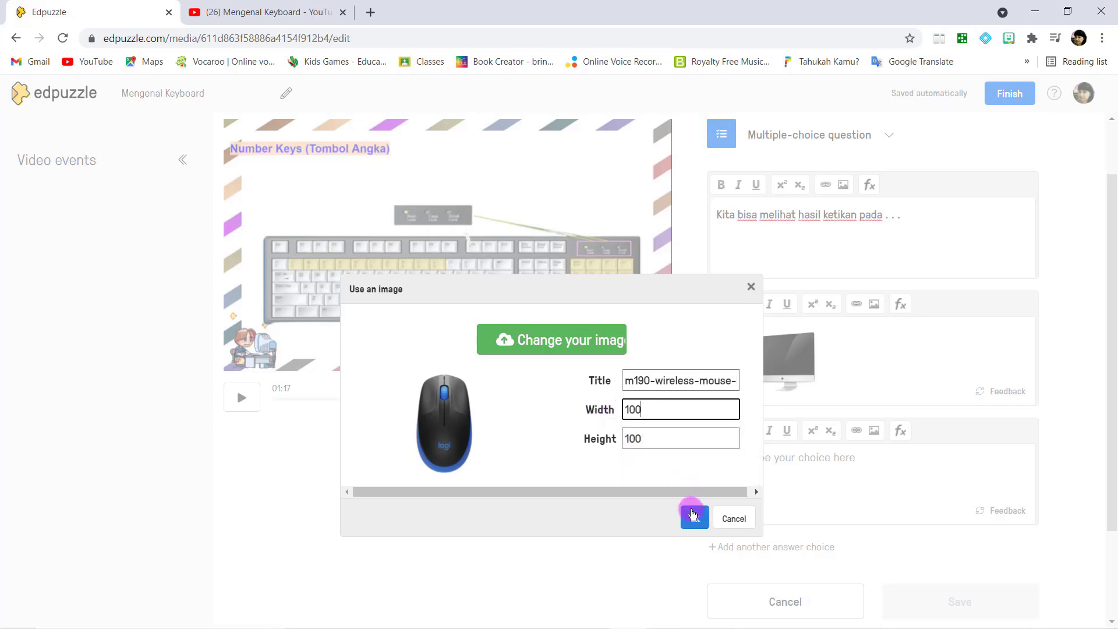
{"action": "left_click", "coordinate": [693, 514]}
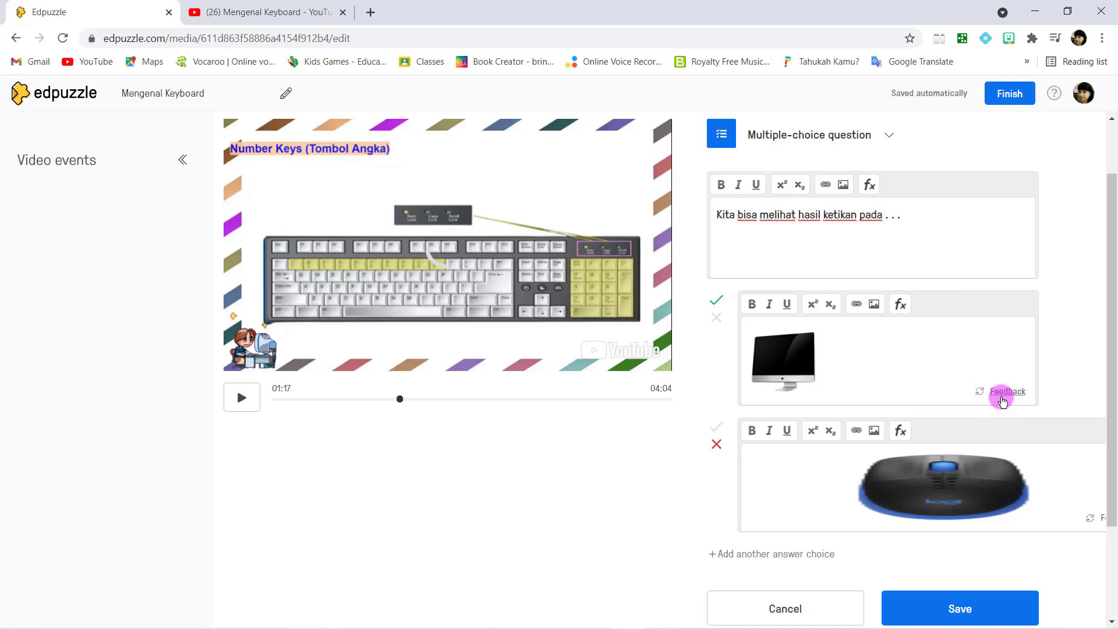
Open the feedback field of the first answer choice for editing.
{"action": "left_click", "coordinate": [1006, 392]}
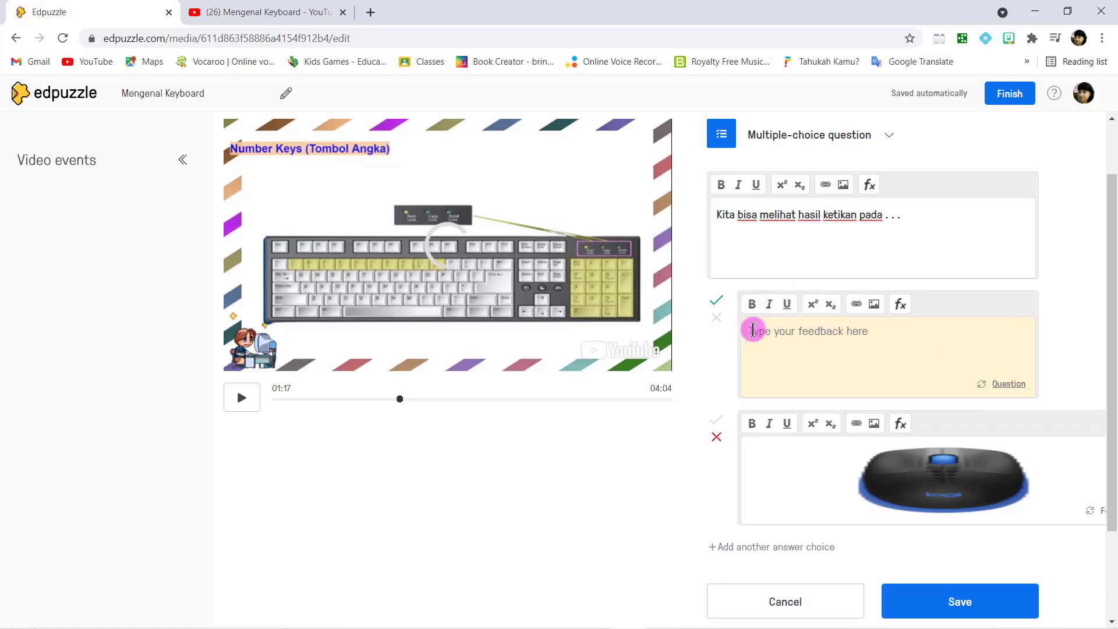
{"action": "left_click", "coordinate": [774, 333]}
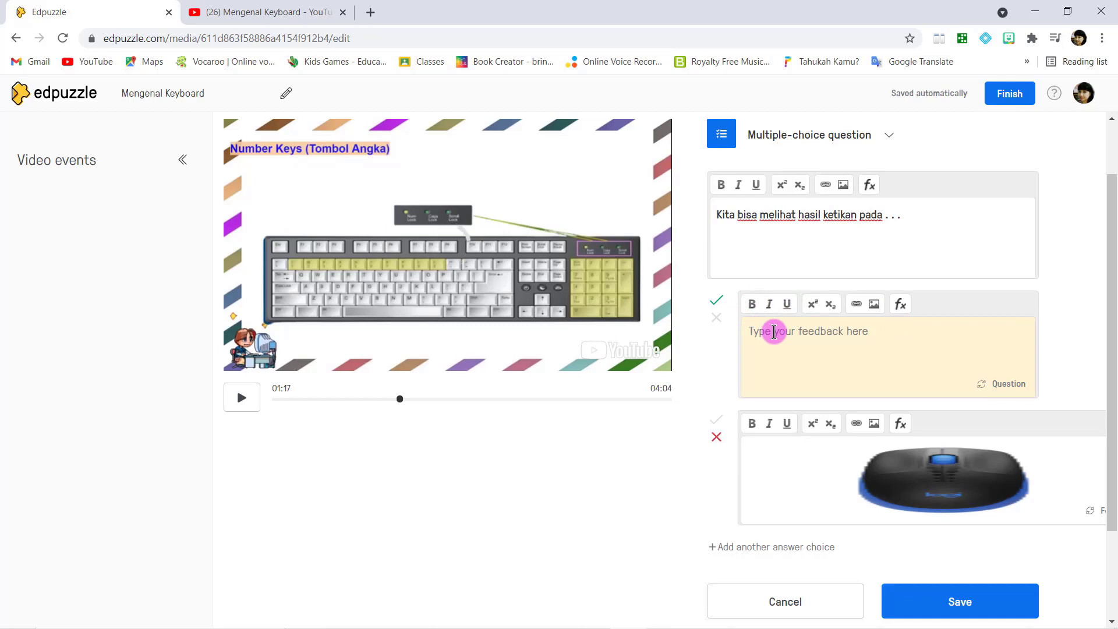
{"action": "type", "text": "Good j"}
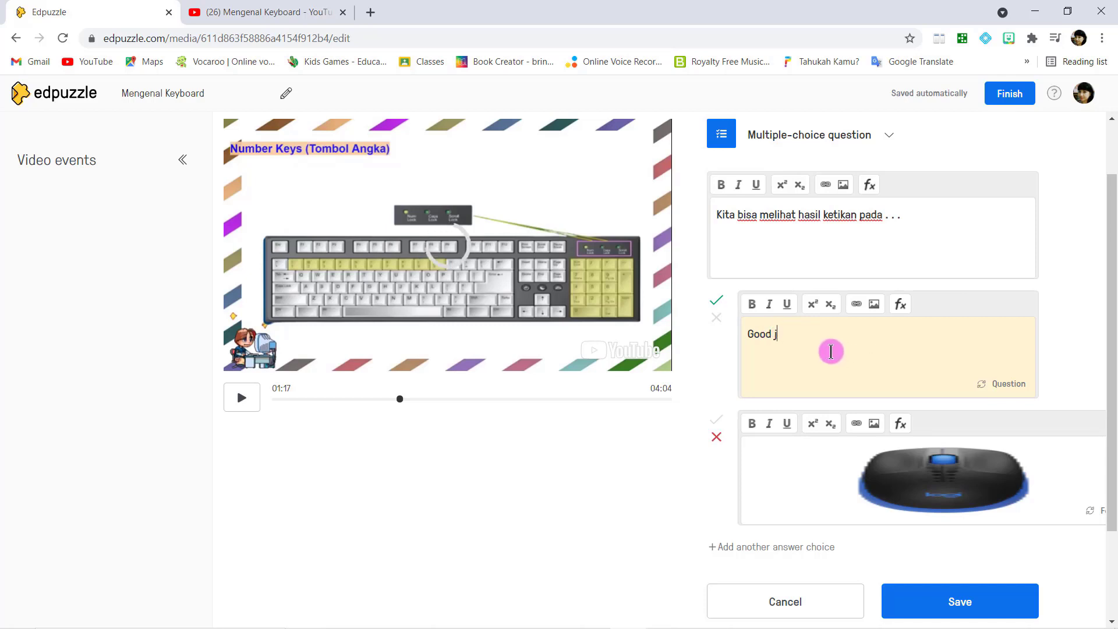
{"action": "key", "text": "BackSpace"}
{"action": "key", "text": "BackSpace"}
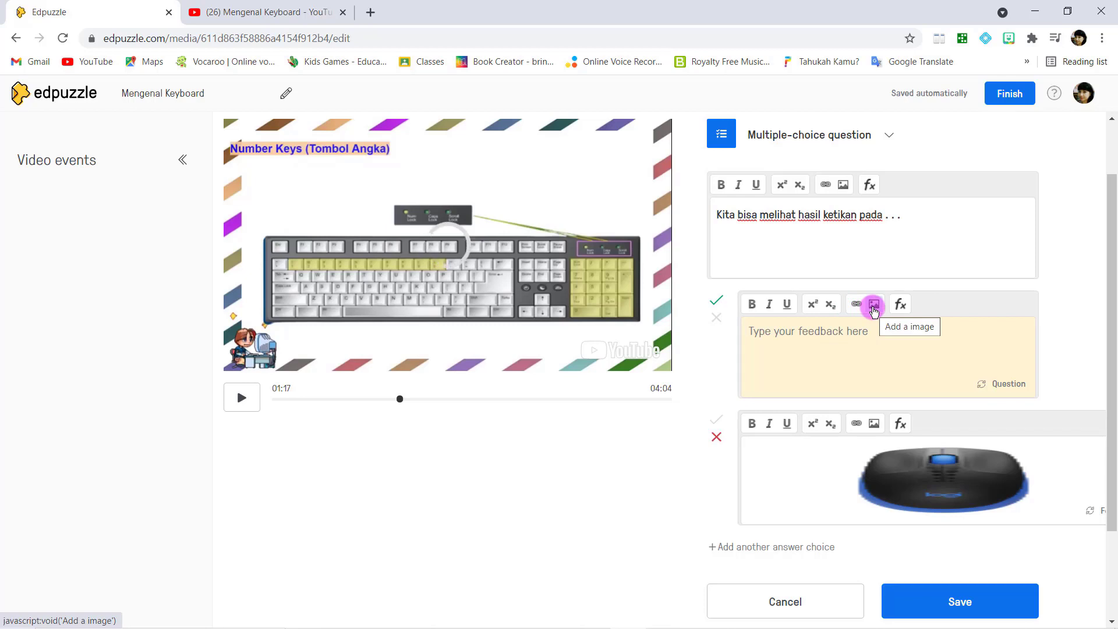
Upload the Good job clapping-hands image 1d75f4013ead1d28cdc4154a262ae5b8 from the Downloads folder as feedback for the first answer choice.
{"action": "left_click", "coordinate": [874, 308]}
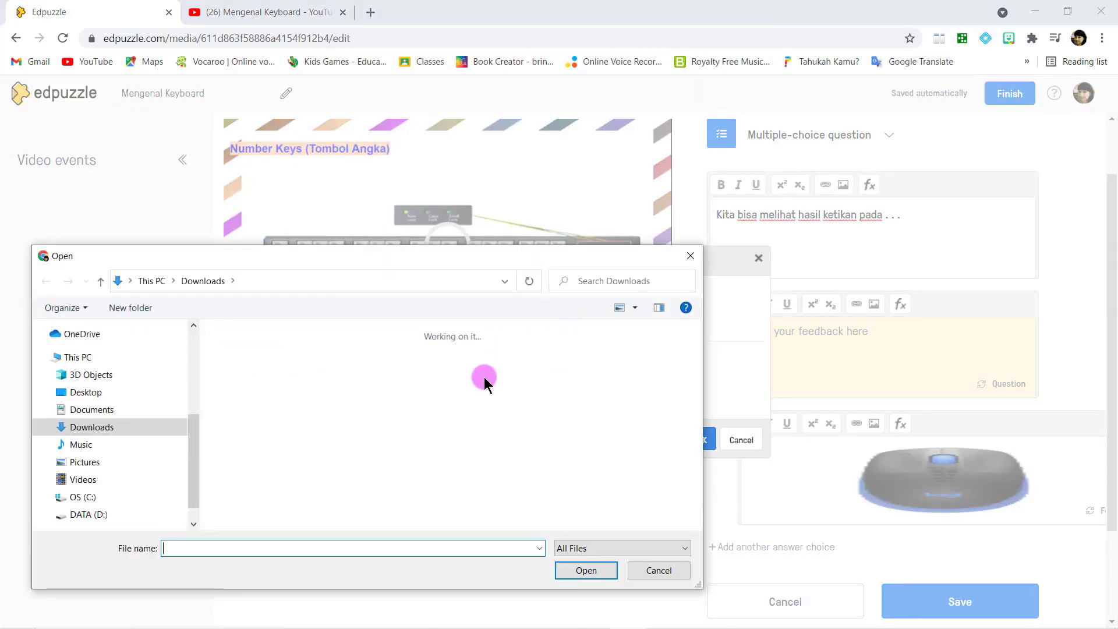
{"action": "scroll", "coordinate": [473, 390], "scroll_direction": "down", "scroll_amount": 10}
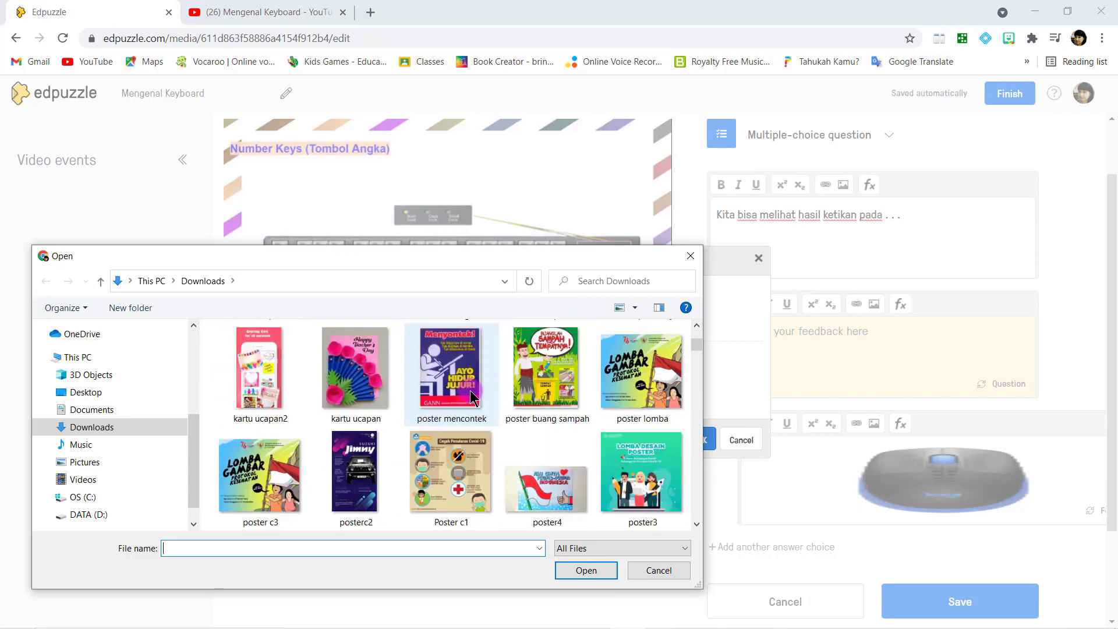
{"action": "scroll", "coordinate": [473, 394], "scroll_direction": "down", "scroll_amount": 10}
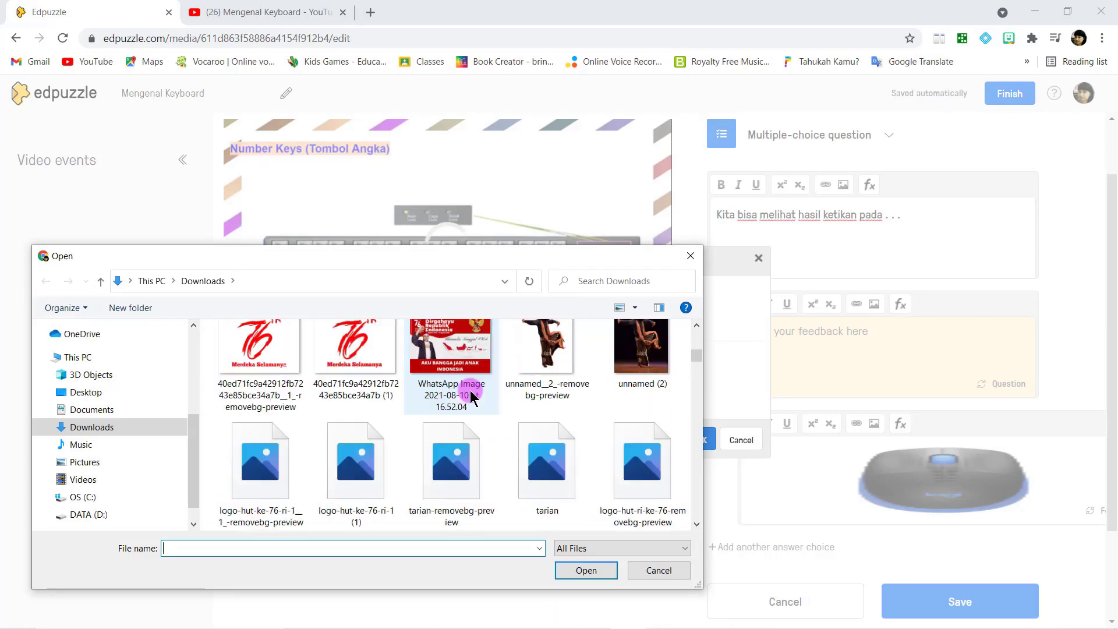
{"action": "scroll", "coordinate": [473, 396], "scroll_direction": "down", "scroll_amount": 3}
{"action": "scroll", "coordinate": [470, 396], "scroll_direction": "down", "scroll_amount": 5}
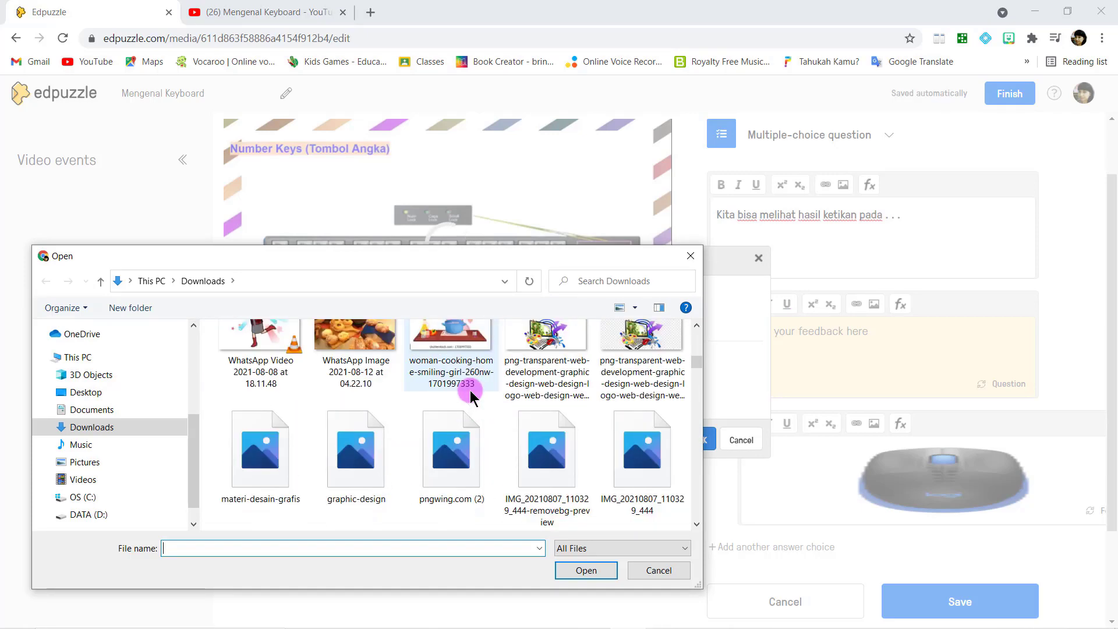
{"action": "scroll", "coordinate": [473, 397], "scroll_direction": "down", "scroll_amount": 4}
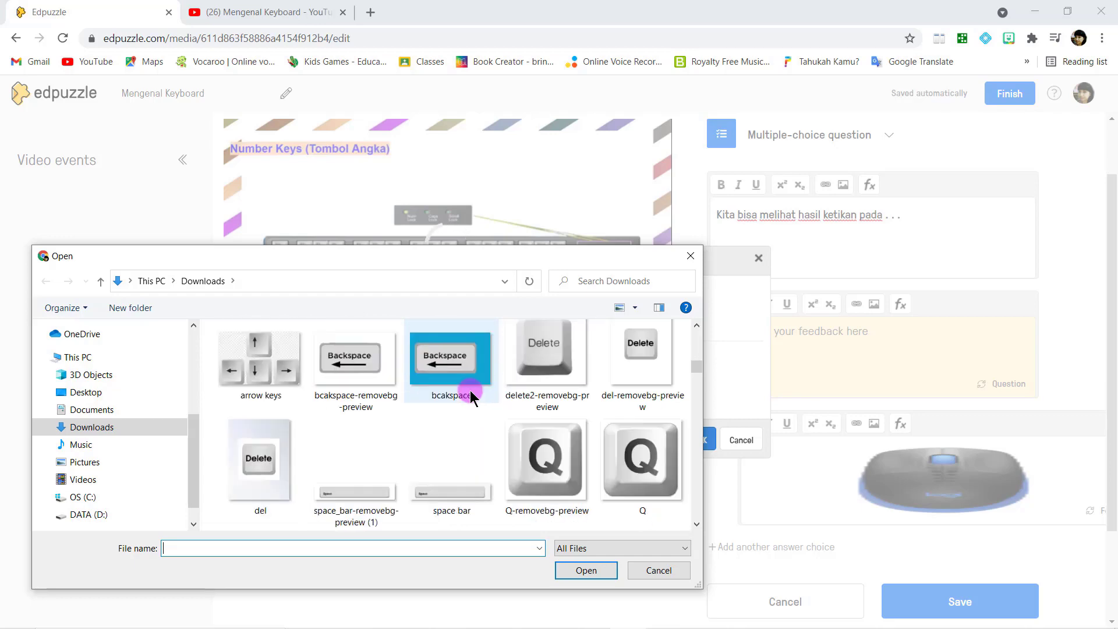
{"action": "scroll", "coordinate": [472, 398], "scroll_direction": "down", "scroll_amount": 10}
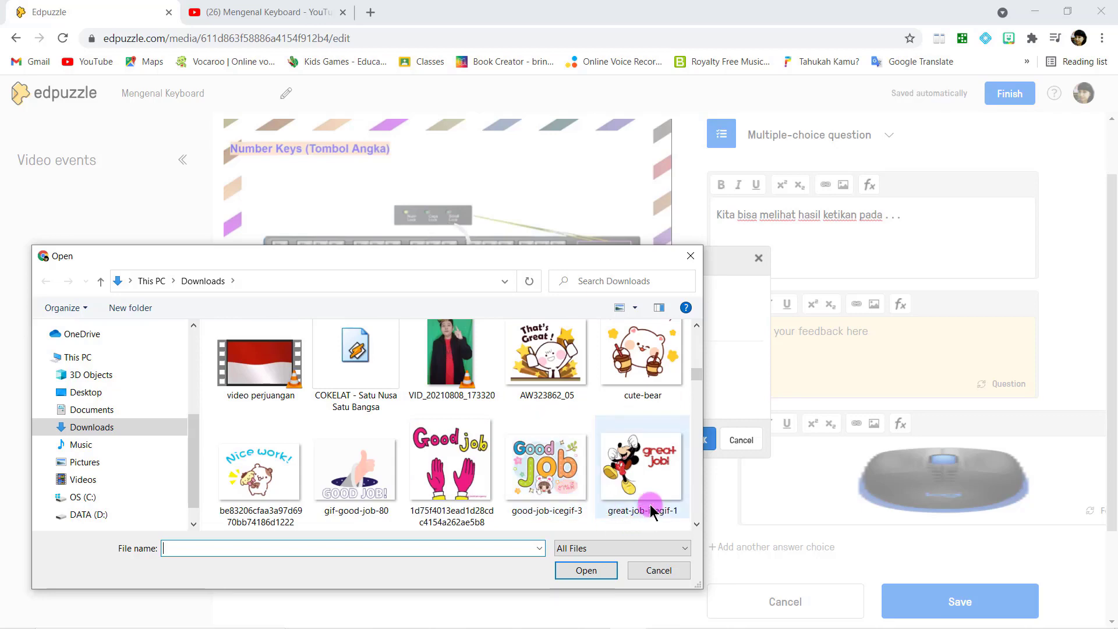
{"action": "left_click", "coordinate": [448, 467]}
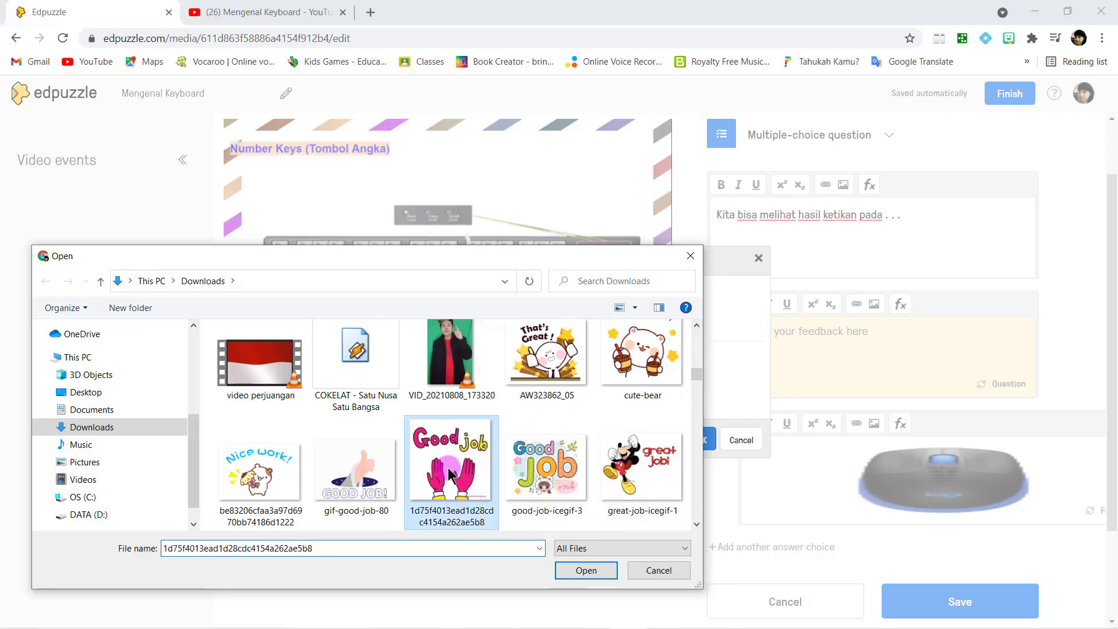
{"action": "left_click", "coordinate": [582, 571]}
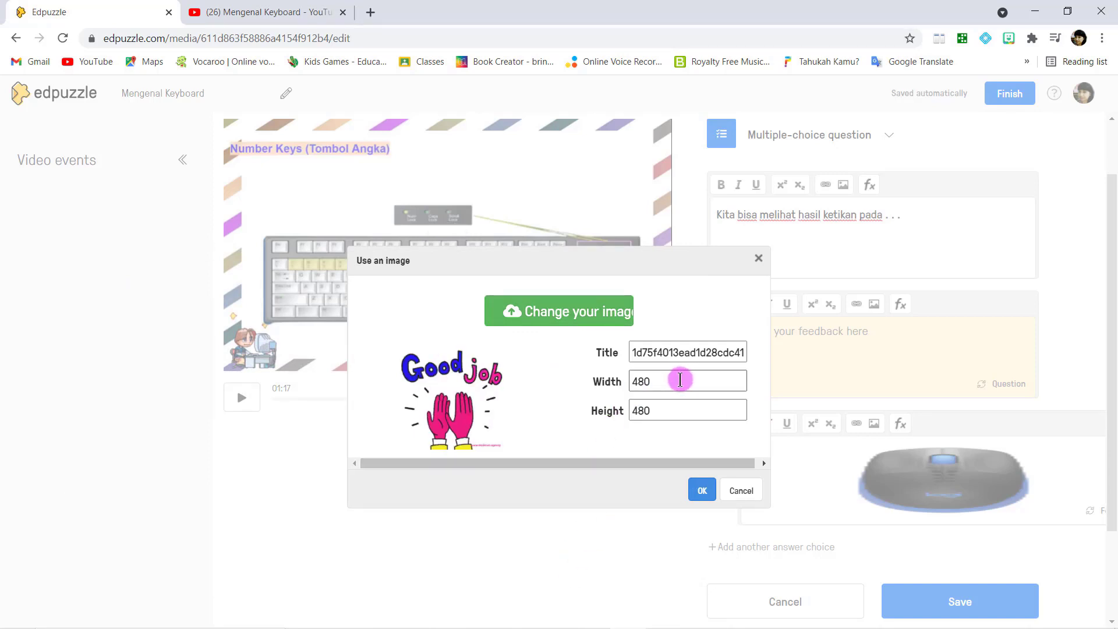
Set the Good job image's width to 100 and insert it into the first choice's feedback.
{"action": "left_click_drag", "start_coordinate": [679, 380], "coordinate": [637, 380]}
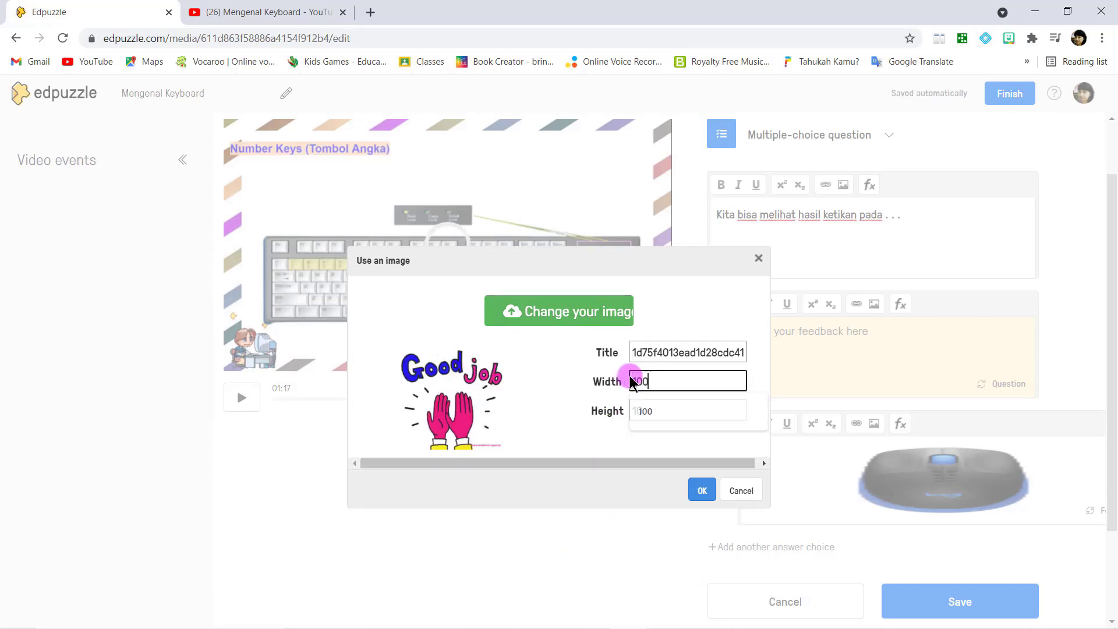
{"action": "type", "text": "100"}
{"action": "left_click", "coordinate": [702, 490]}
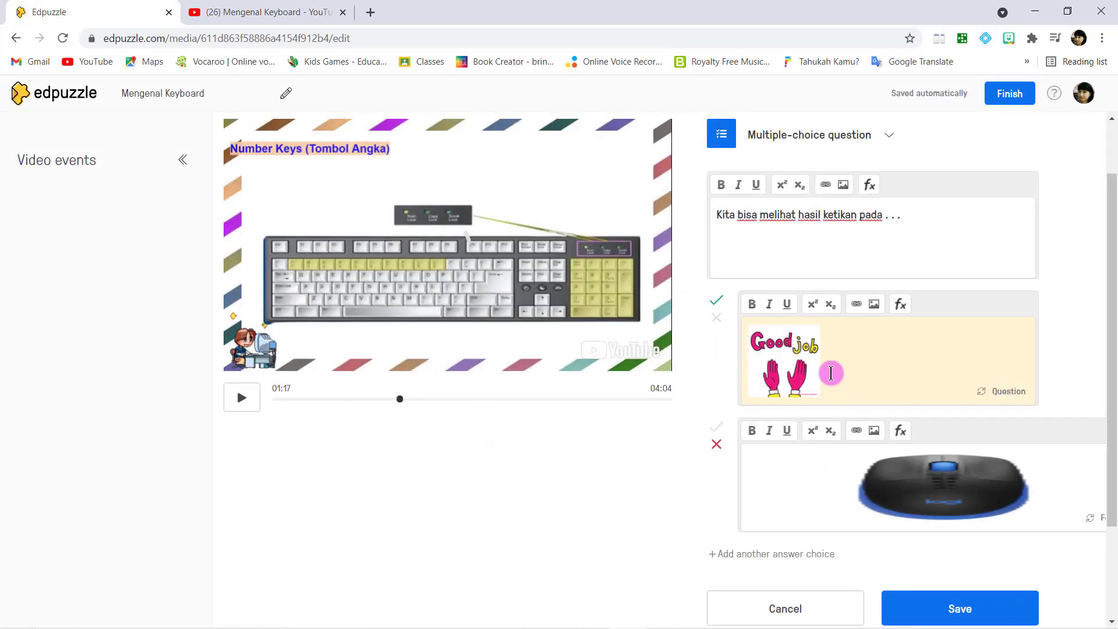
{"action": "scroll", "coordinate": [830, 373], "scroll_direction": "down", "scroll_amount": 2}
{"action": "scroll", "coordinate": [832, 377], "scroll_direction": "up", "scroll_amount": 1}
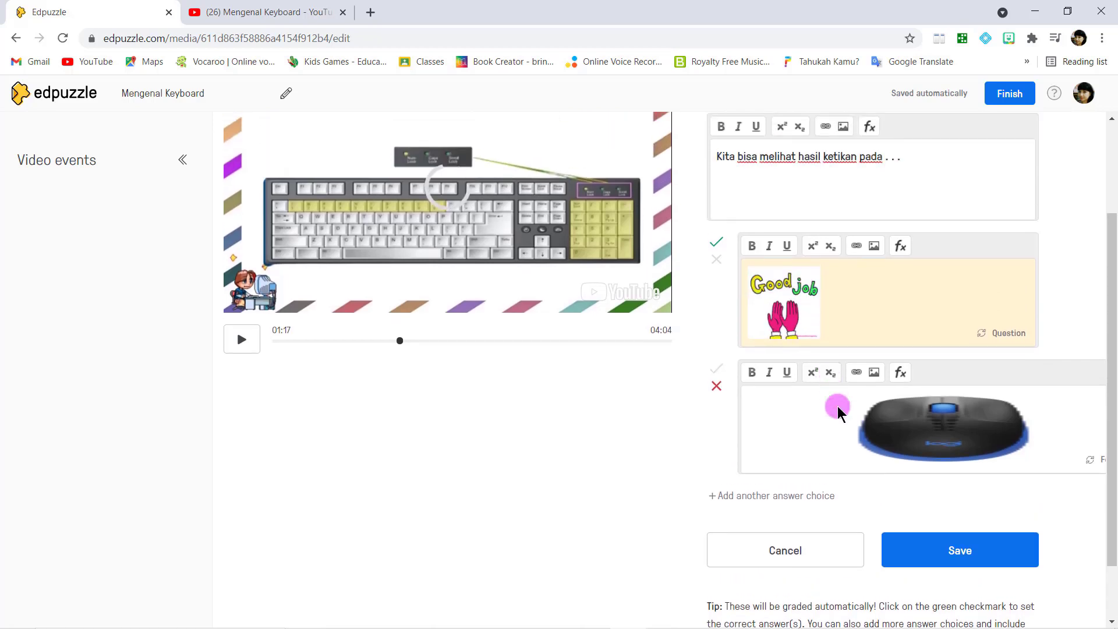
{"action": "scroll", "coordinate": [857, 445], "scroll_direction": "up", "scroll_amount": 1}
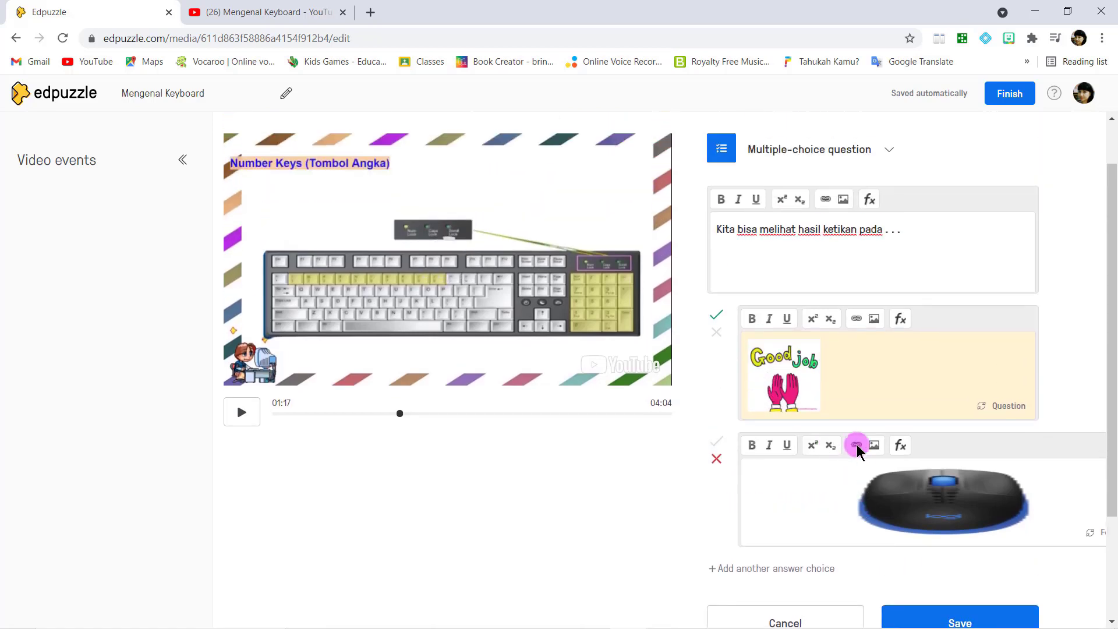
Save the multiple-choice question at 01:17, review its image answers and feedback, and resume the video.
{"action": "scroll", "coordinate": [959, 578], "scroll_direction": "down", "scroll_amount": 1}
{"action": "left_click", "coordinate": [950, 553]}
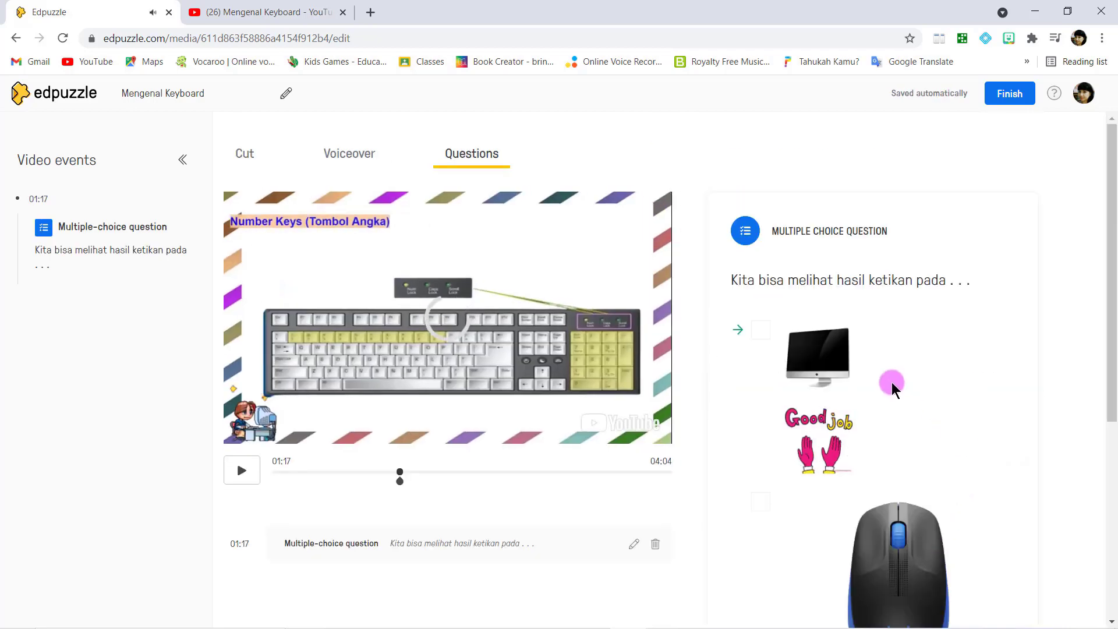
{"action": "scroll", "coordinate": [891, 382], "scroll_direction": "down", "scroll_amount": 4}
{"action": "left_click", "coordinate": [767, 552]}
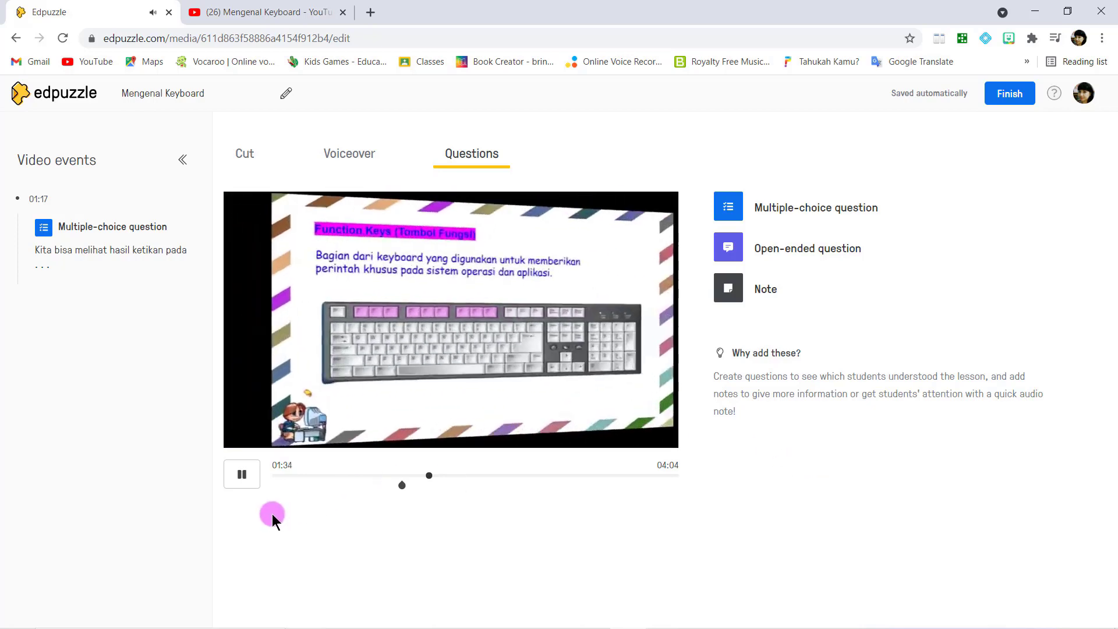
Pause the video at 01:35 and add a multiple-choice question reading "Bagian apa dari keyboard yang berguna untuk mengetik huruf ?".
{"action": "left_click", "coordinate": [244, 478]}
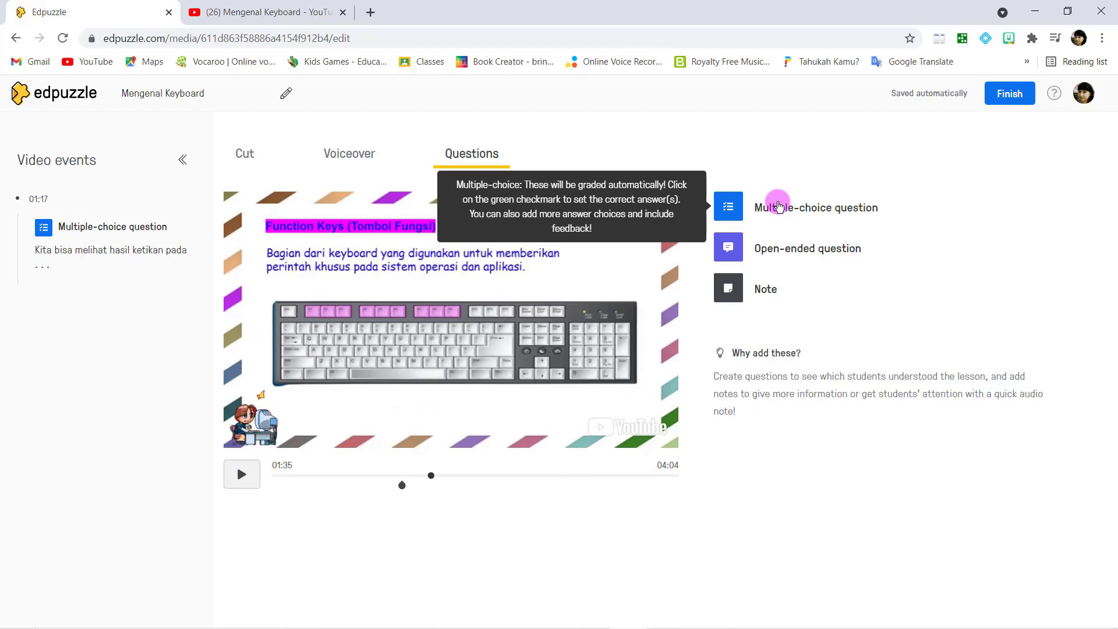
{"action": "left_click", "coordinate": [778, 206]}
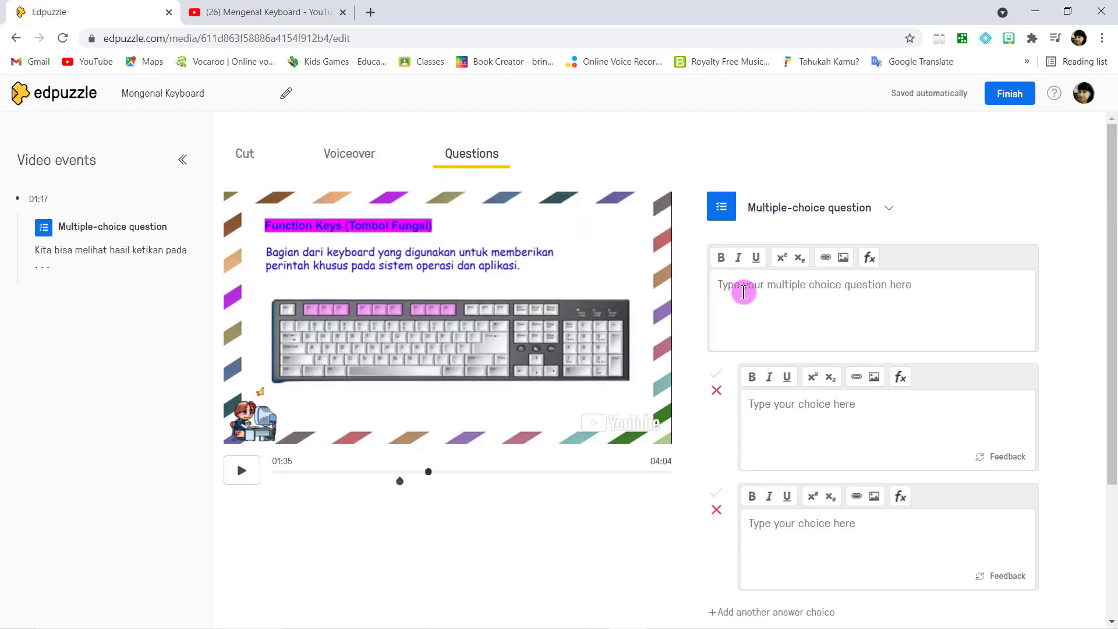
{"action": "type", "text": "Ba"}
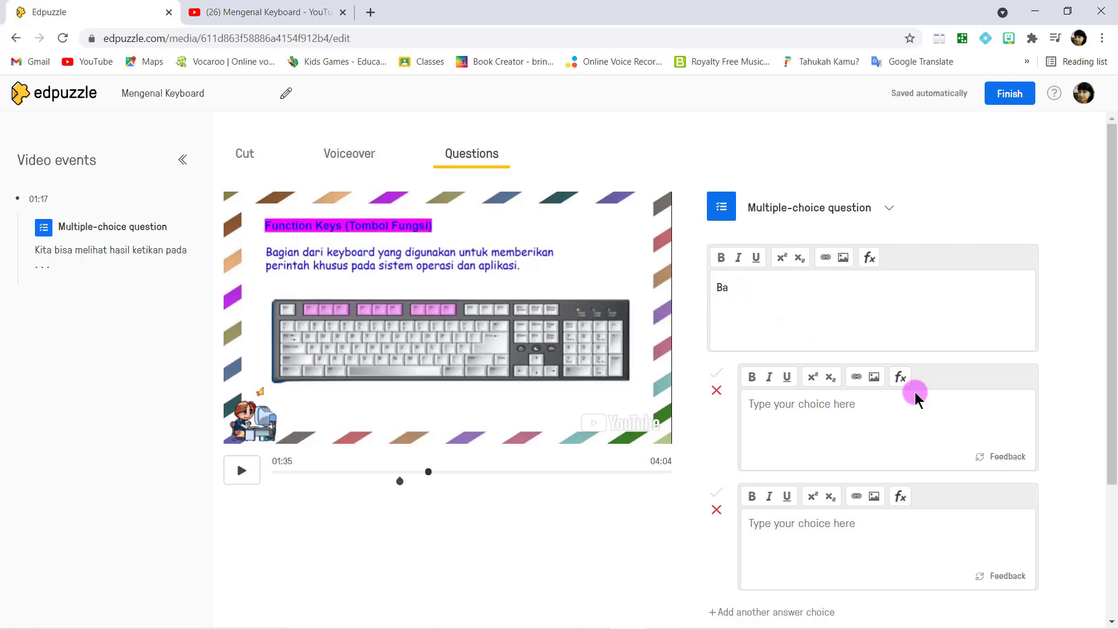
{"action": "type", "text": "gian apa dari keyboard yang berguna untuk mengetik huru"}
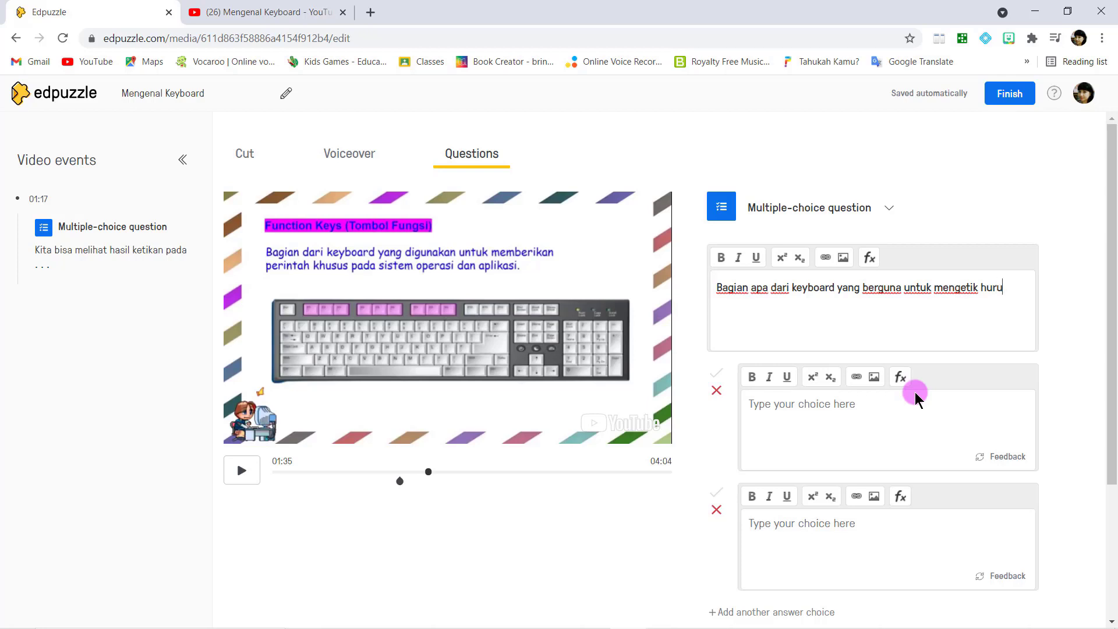
{"action": "type", "text": "f"}
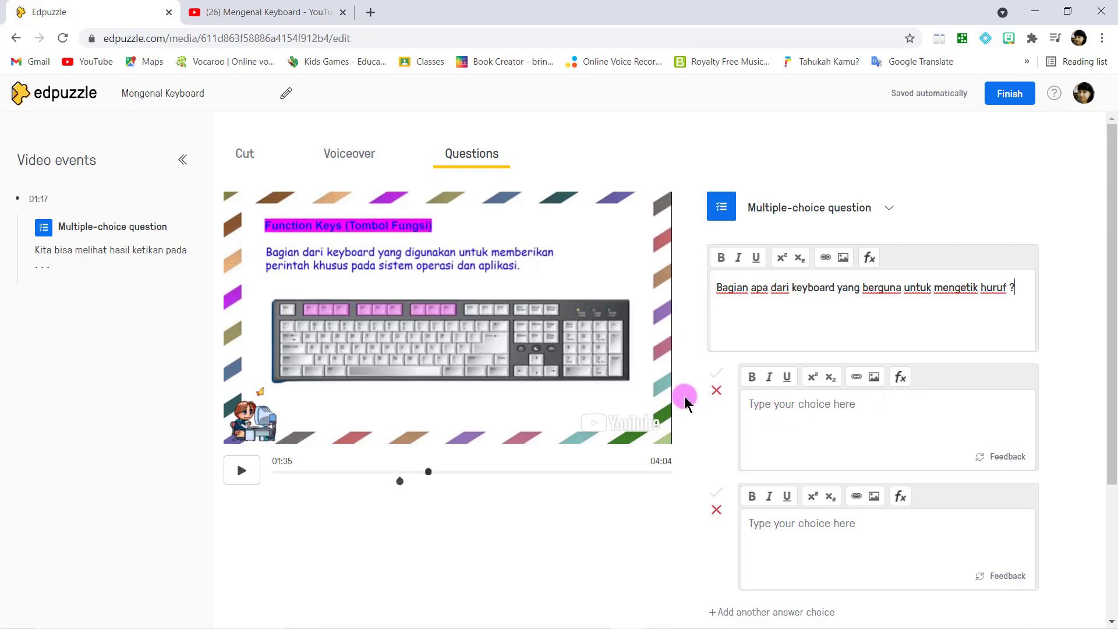
Enter "Number key" as the first answer choice and "Alphabet key" as the second.
{"action": "left_click", "coordinate": [796, 403]}
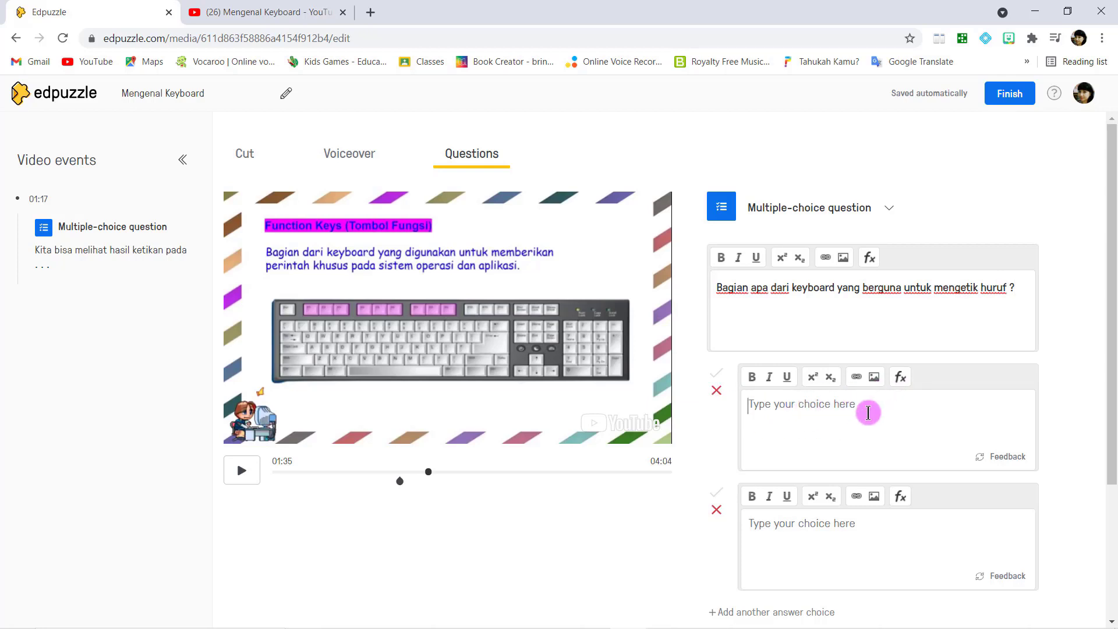
{"action": "type", "text": "Nub"}
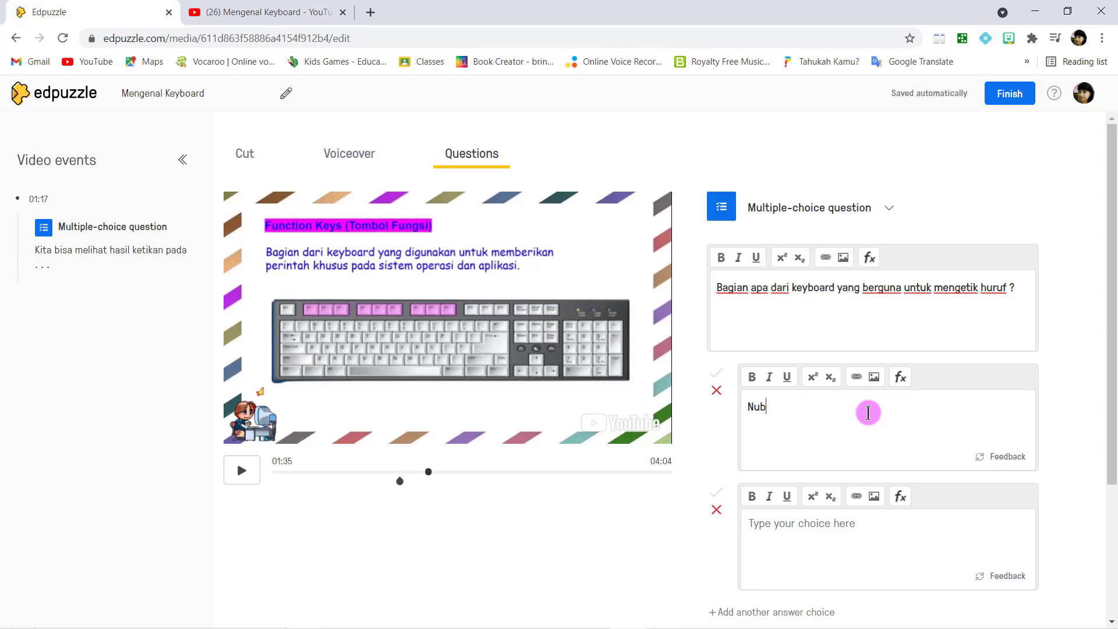
{"action": "key", "text": "BackSpace"}
{"action": "key", "text": "BackSpace"}
{"action": "left_click", "coordinate": [745, 525]}
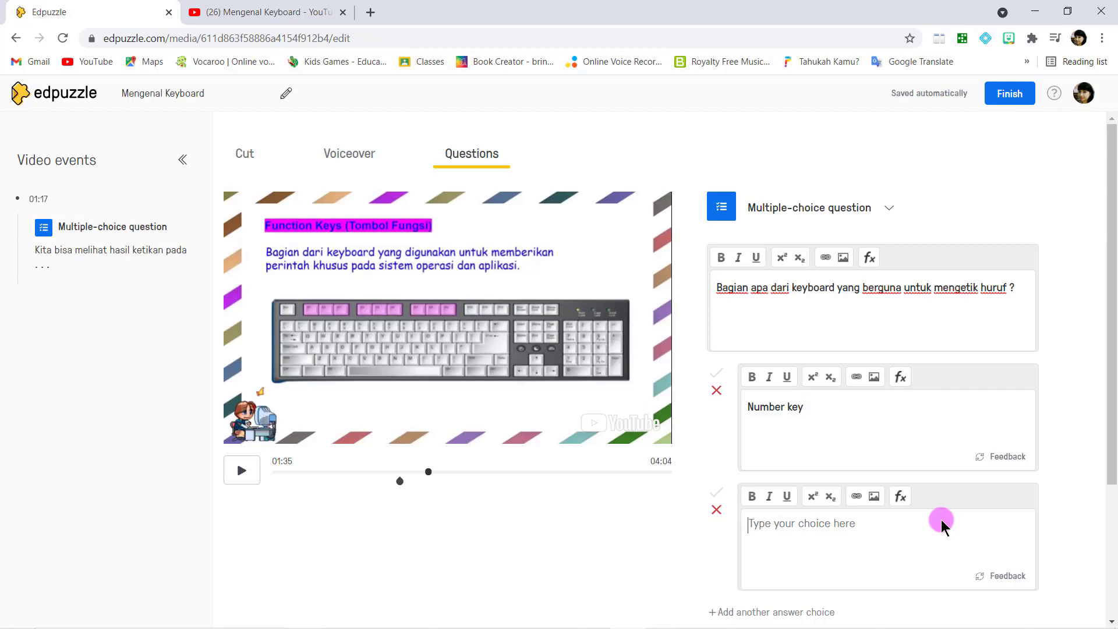
{"action": "type", "text": "Alphabet key"}
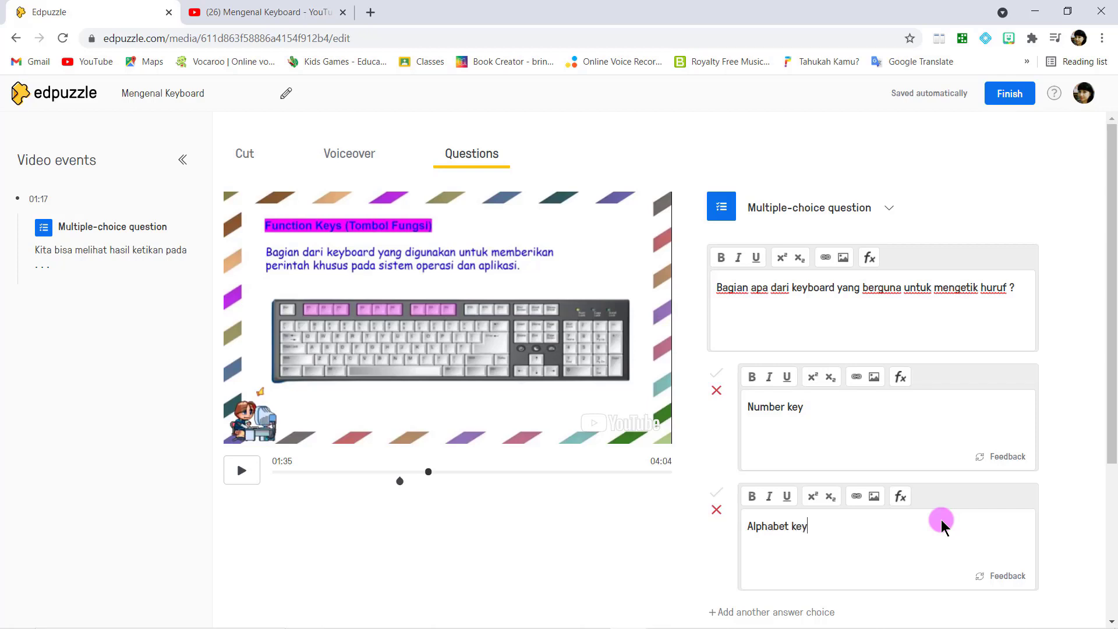
Add a third answer choice reading "Enter key" and mark "Alphabet key" as the correct answer.
{"action": "scroll", "coordinate": [942, 524], "scroll_direction": "down", "scroll_amount": 1}
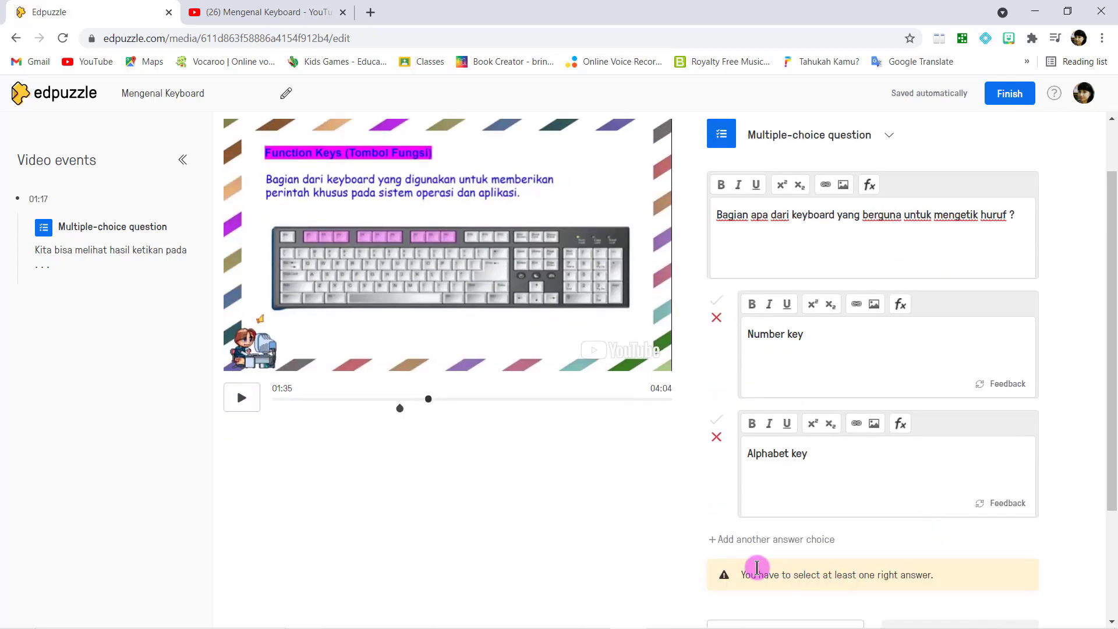
{"action": "left_click", "coordinate": [767, 540]}
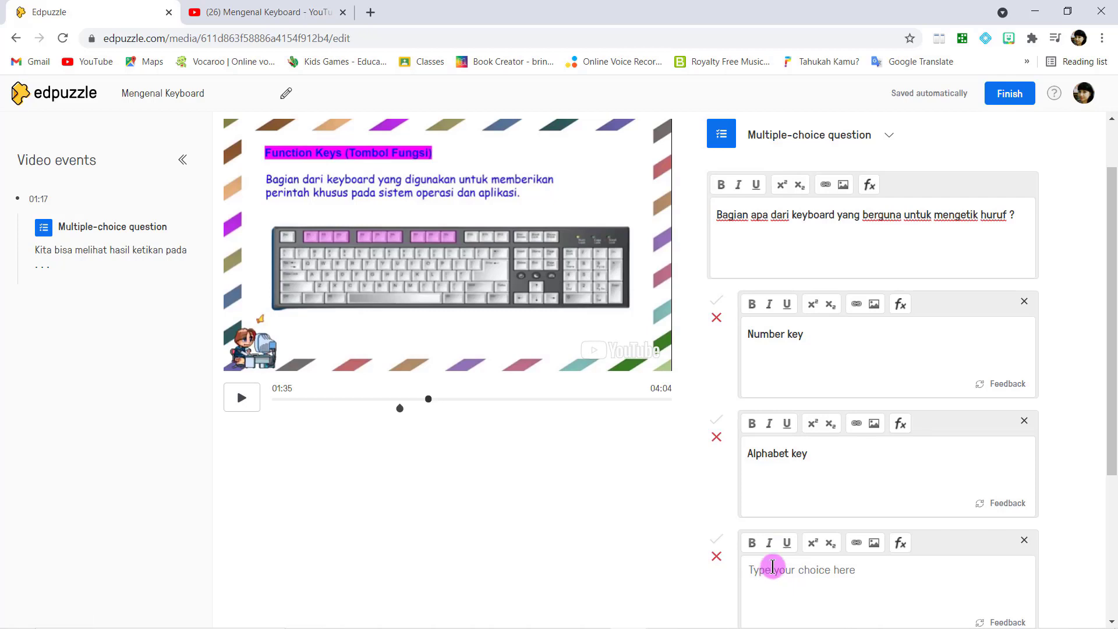
{"action": "scroll", "coordinate": [772, 566], "scroll_direction": "down", "scroll_amount": 1}
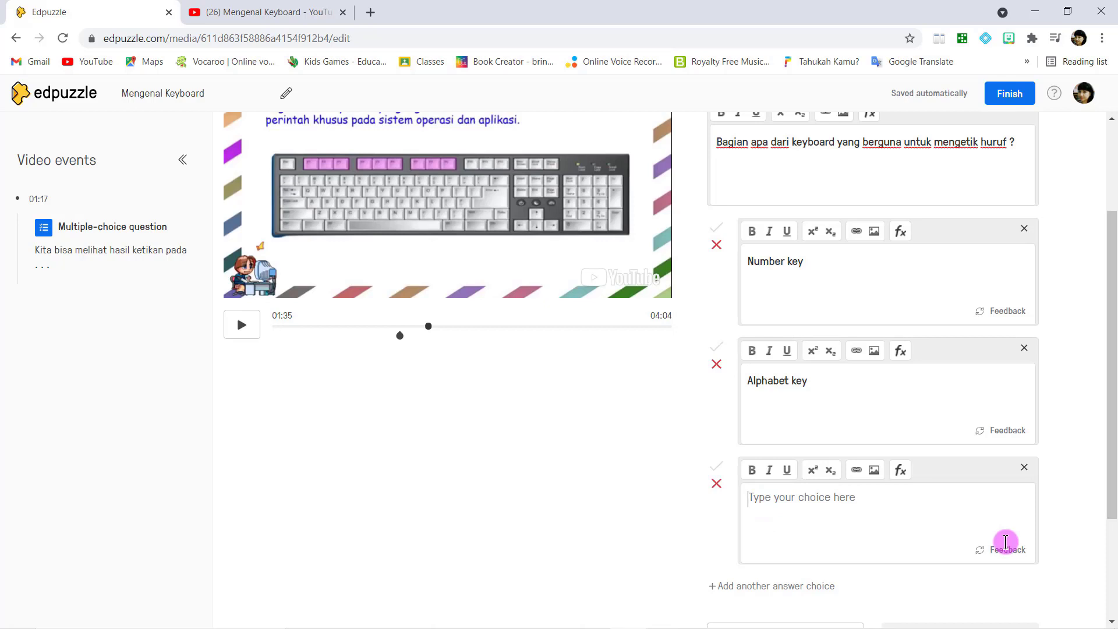
{"action": "type", "text": "nter key"}
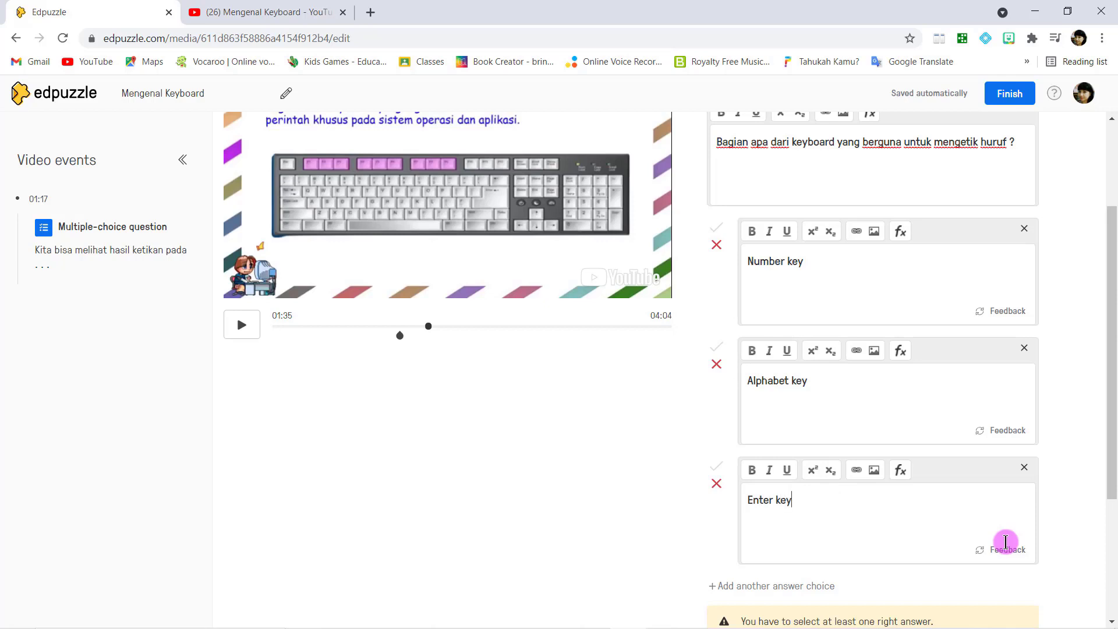
{"action": "left_click", "coordinate": [718, 349]}
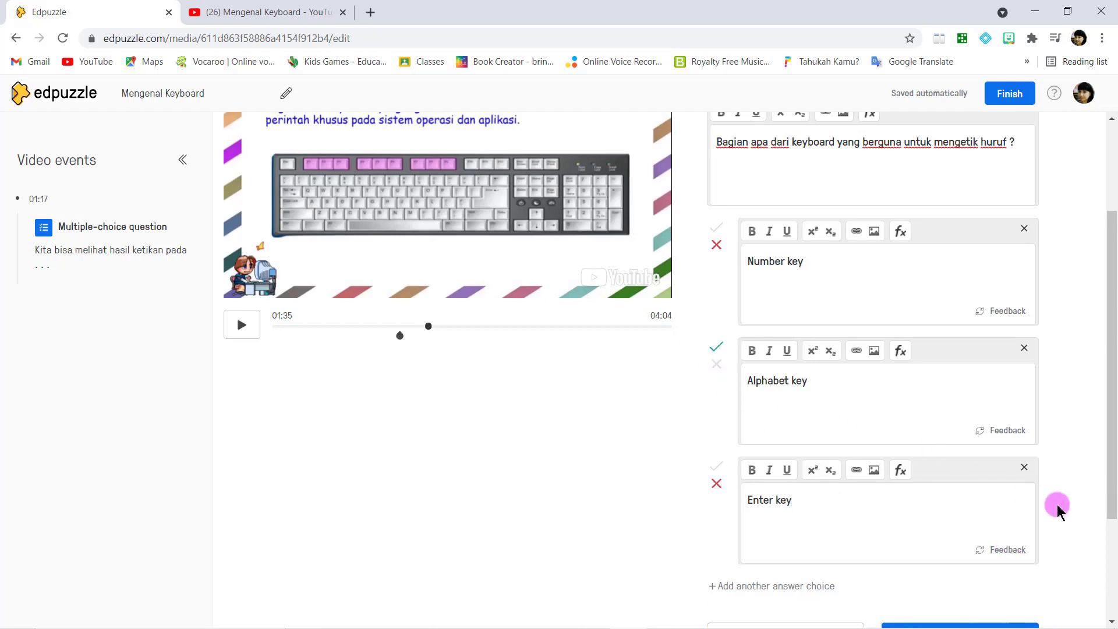
Upload the Nice work image be83206cfaa3a97d6970bb74186d1222 from the Downloads folder as feedback for the "Alphabet key" choice.
{"action": "left_click", "coordinate": [1007, 431]}
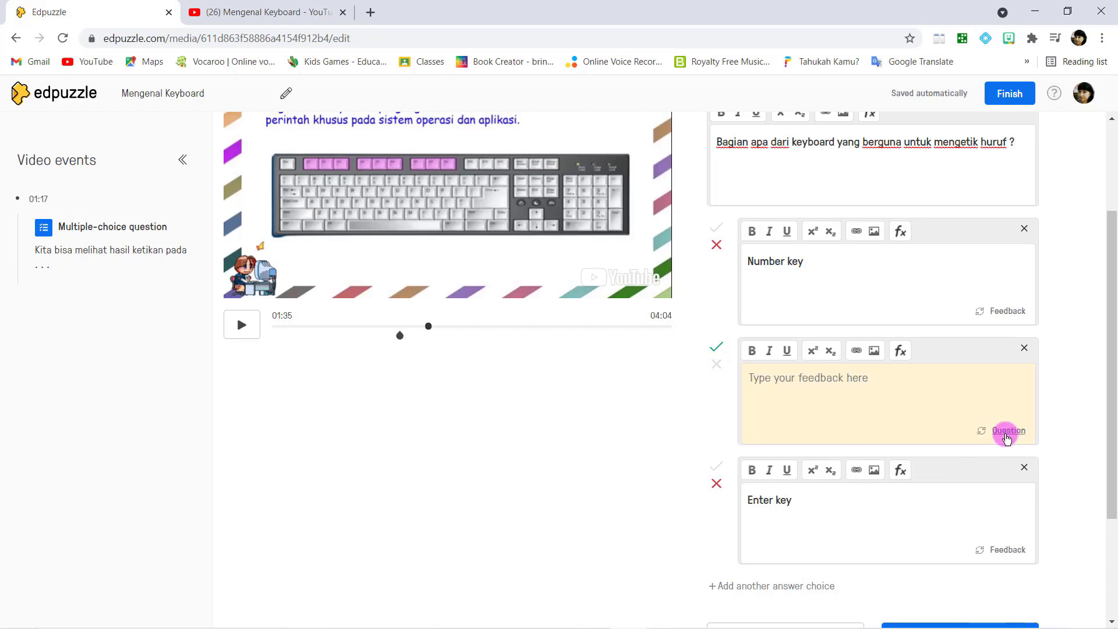
{"action": "left_click", "coordinate": [874, 350]}
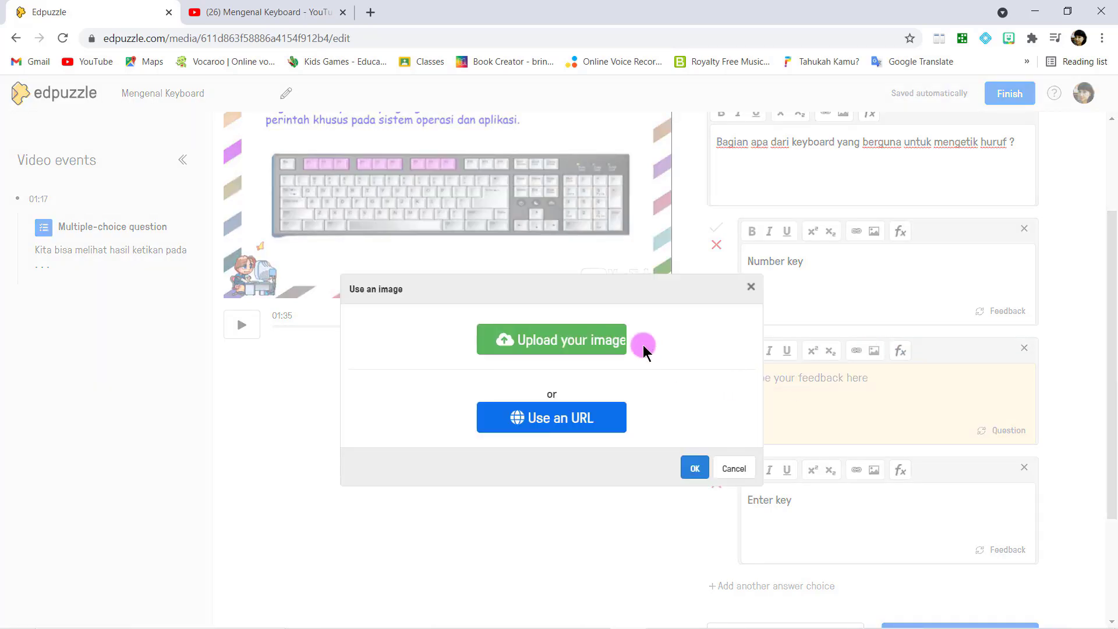
{"action": "left_click", "coordinate": [617, 345]}
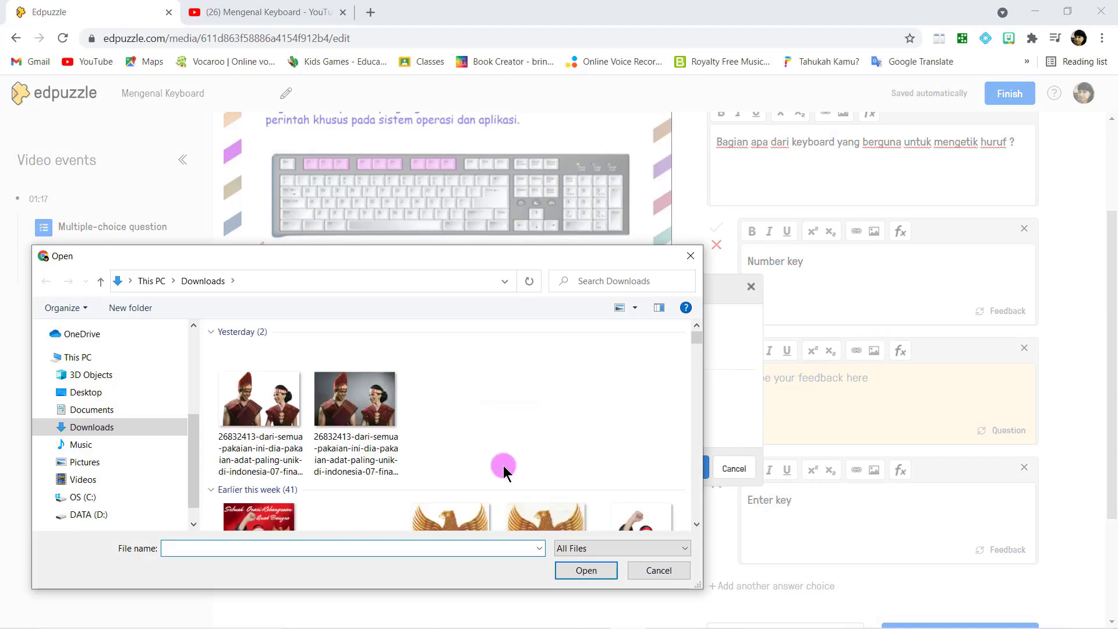
{"action": "scroll", "coordinate": [498, 460], "scroll_direction": "down", "scroll_amount": 10}
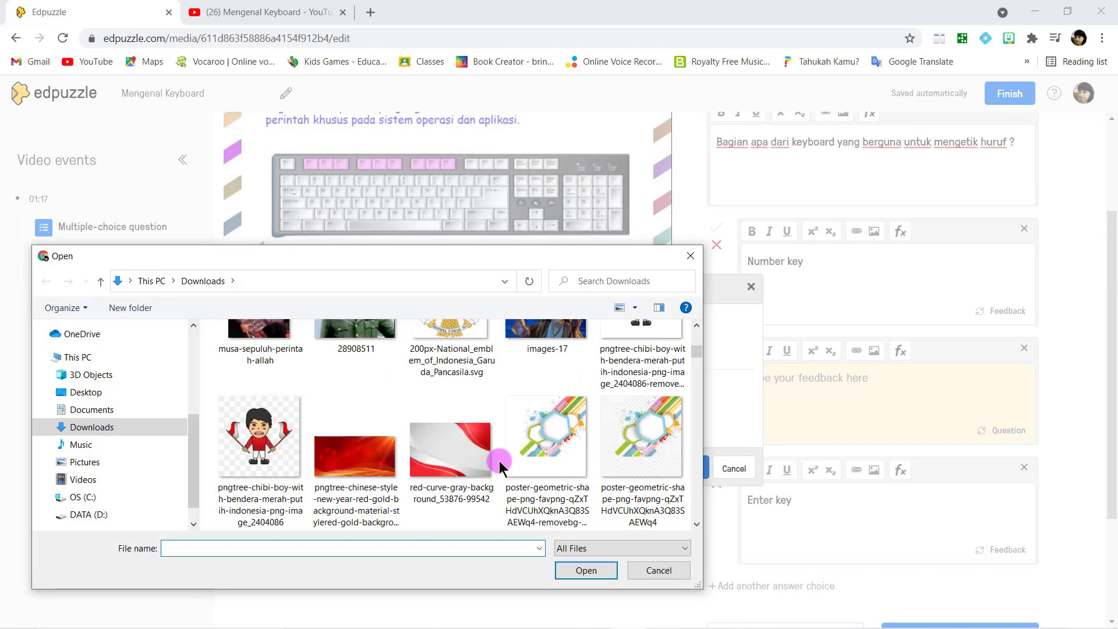
{"action": "scroll", "coordinate": [499, 466], "scroll_direction": "down", "scroll_amount": 10}
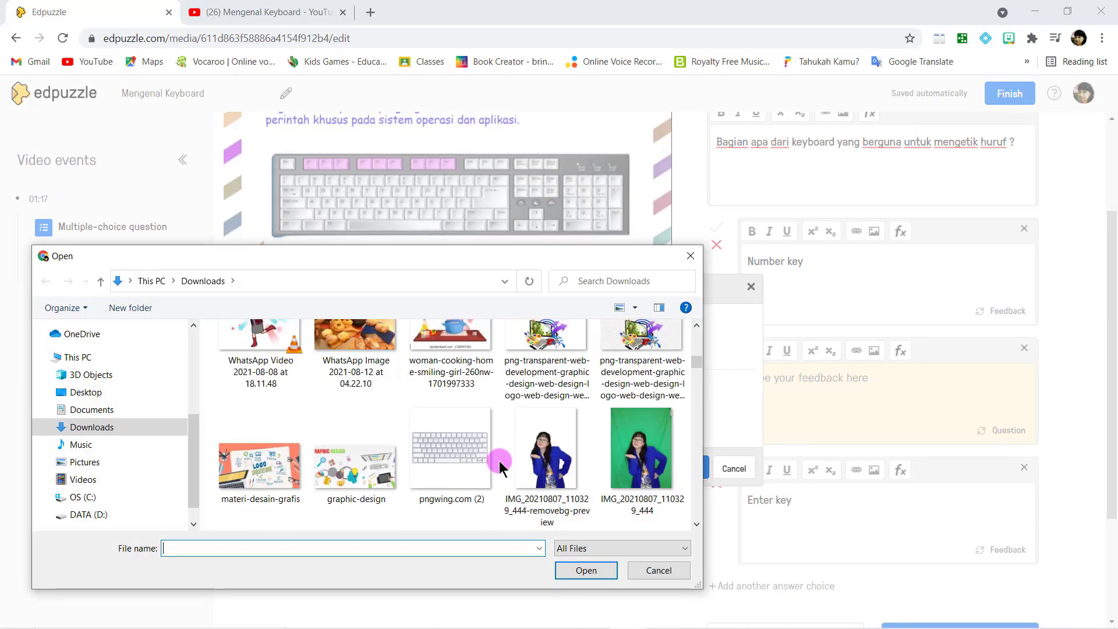
{"action": "scroll", "coordinate": [500, 466], "scroll_direction": "down", "scroll_amount": 10}
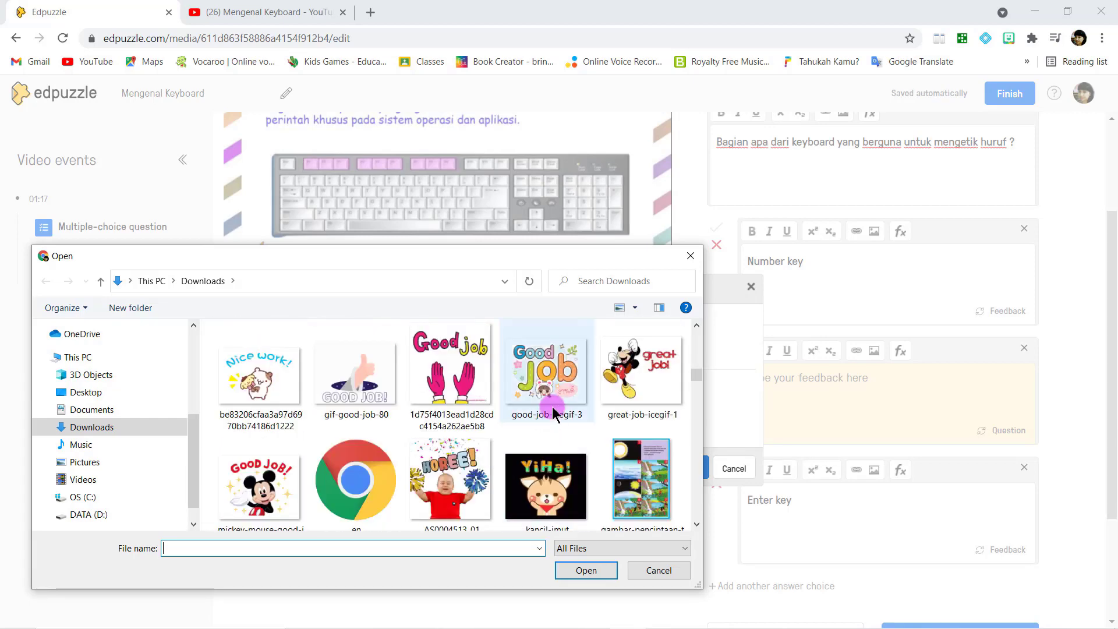
{"action": "left_click", "coordinate": [265, 373]}
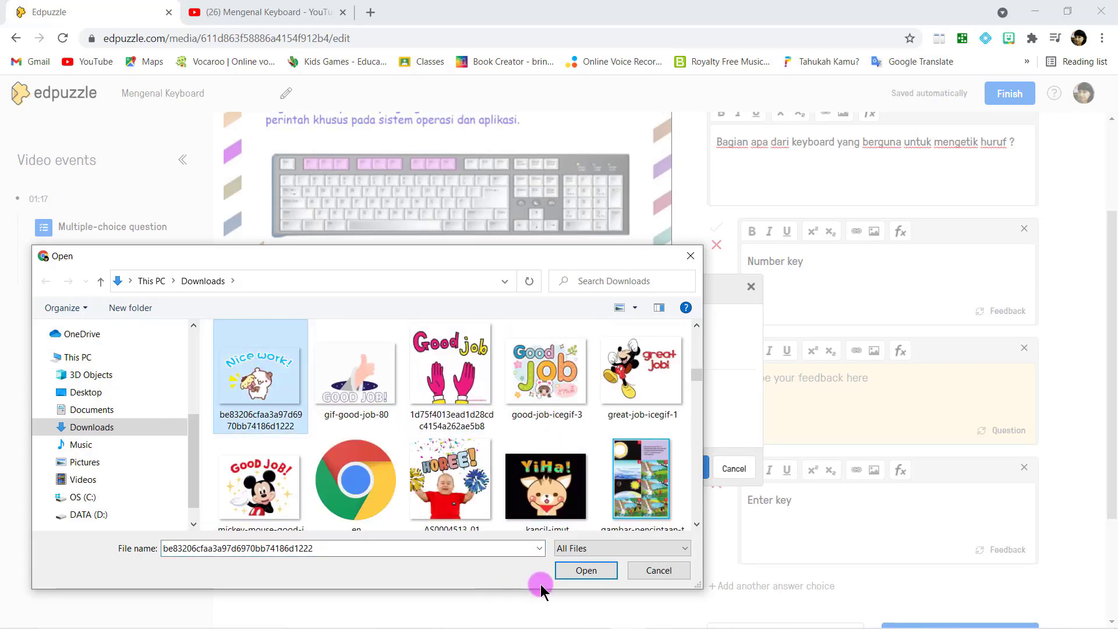
{"action": "left_click", "coordinate": [583, 572]}
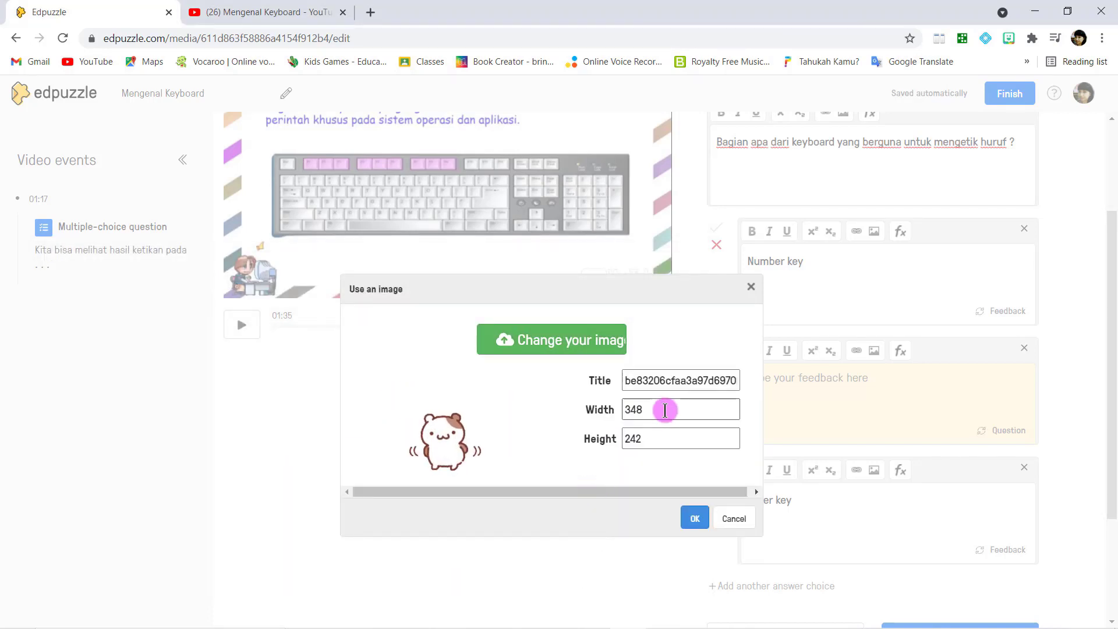
Set the Nice work image's width to 100 and insert it into the "Alphabet key" feedback.
{"action": "double_click", "coordinate": [667, 409]}
{"action": "type", "text": "100"}
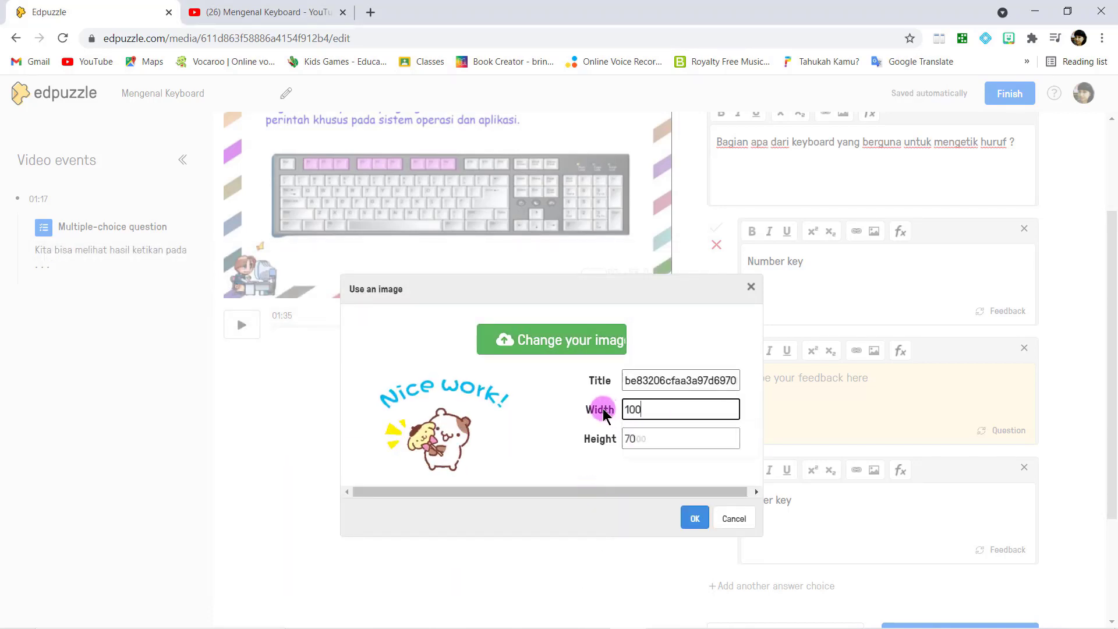
{"action": "left_click", "coordinate": [693, 518]}
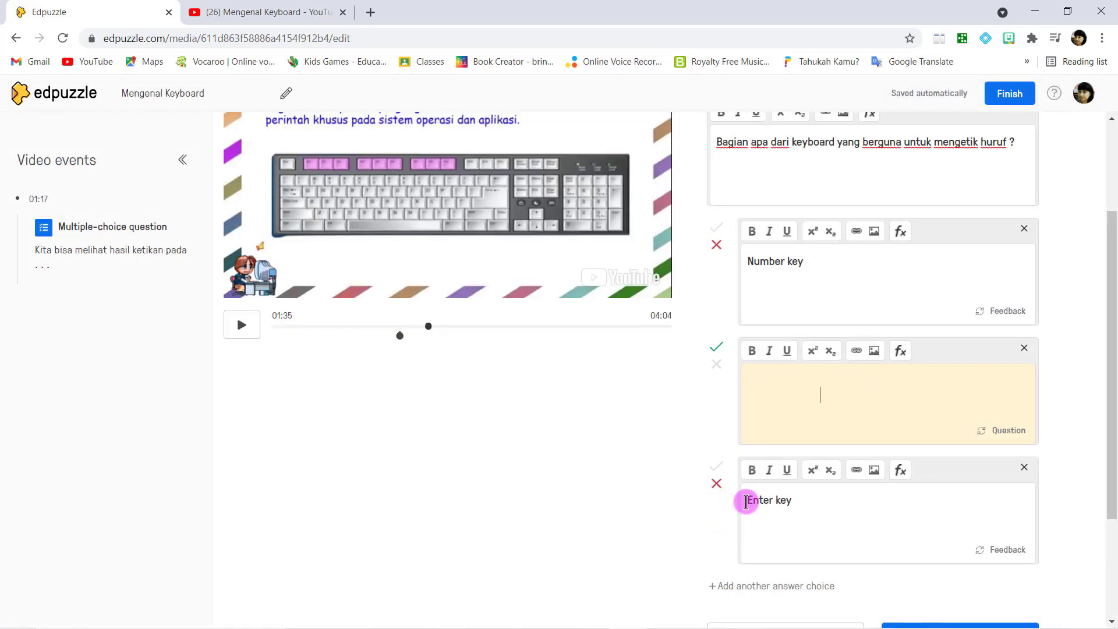
Save the multiple-choice question at 01:35 and resume the video.
{"action": "scroll", "coordinate": [766, 495], "scroll_direction": "down", "scroll_amount": 3}
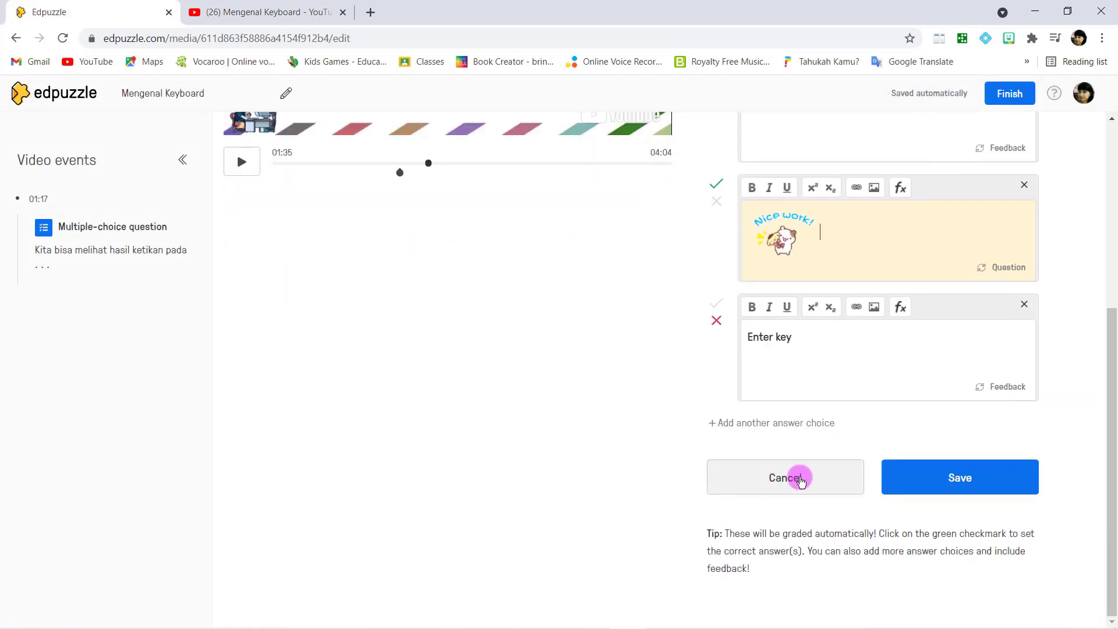
{"action": "left_click", "coordinate": [912, 481]}
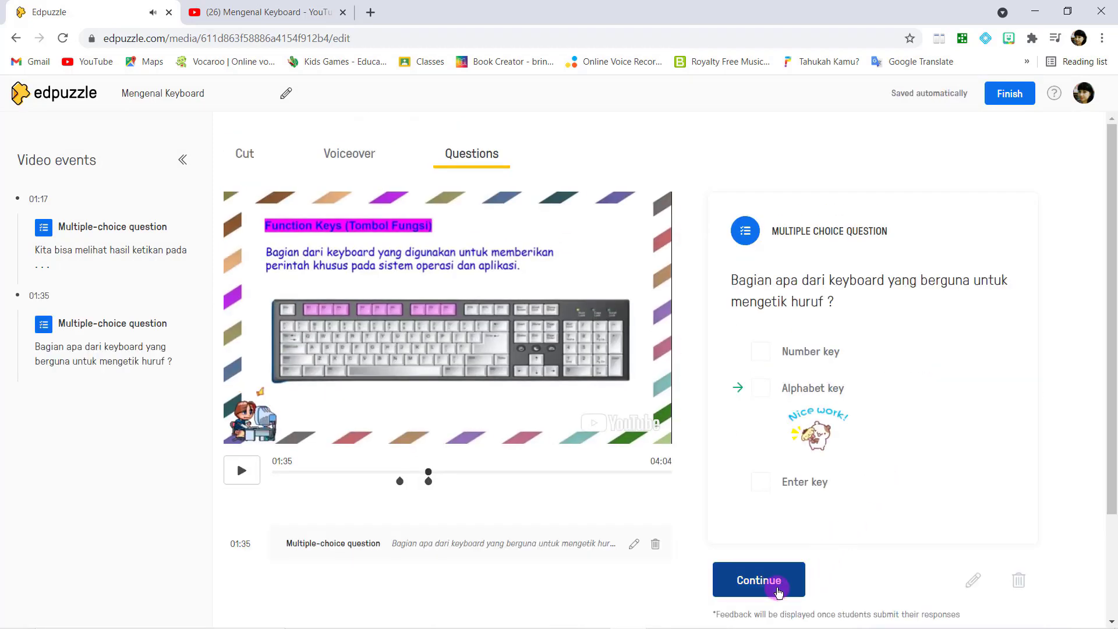
{"action": "left_click", "coordinate": [766, 577]}
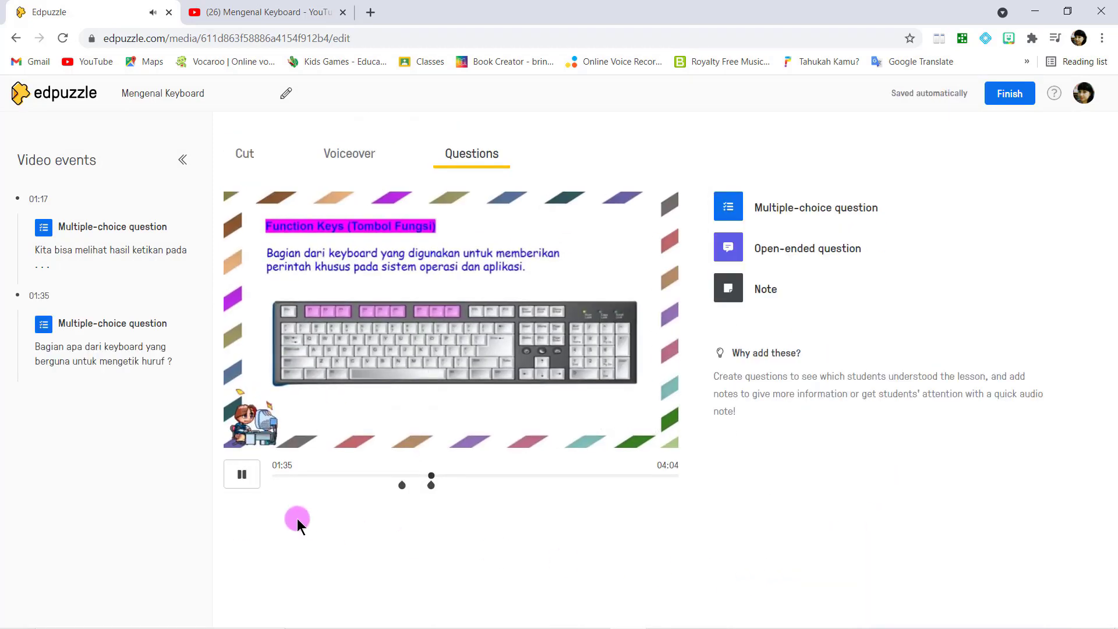
Pause the video at 01:37 and finish editing the lesson.
{"action": "left_click", "coordinate": [243, 475]}
{"action": "left_click", "coordinate": [243, 481]}
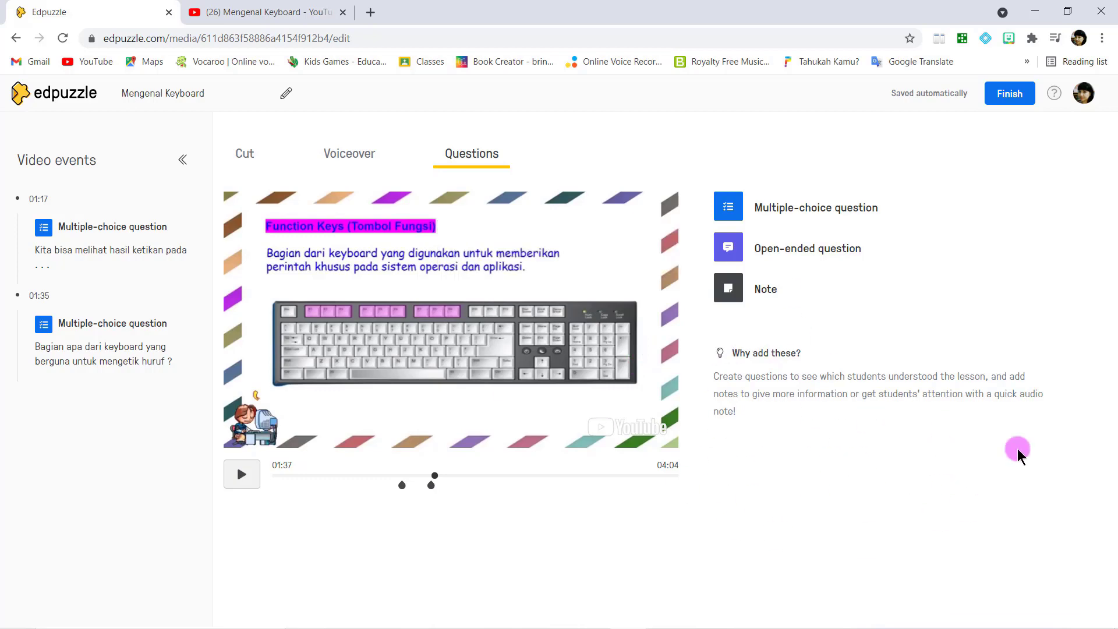
{"action": "left_click", "coordinate": [1014, 95]}
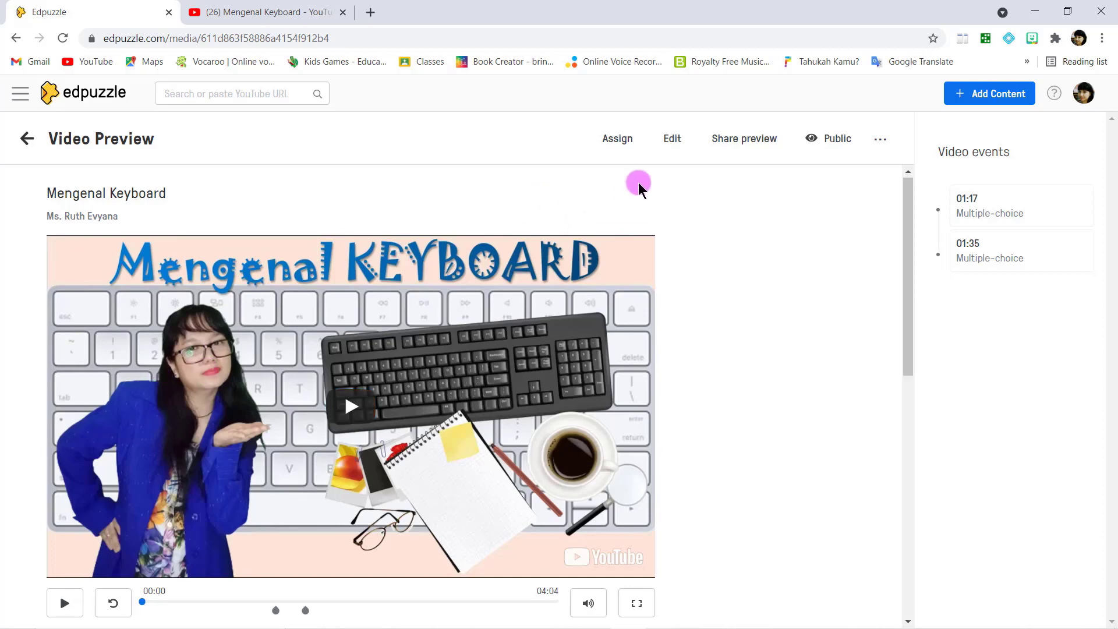
Reopen the lesson's questions for editing and return to the video preview.
{"action": "left_click", "coordinate": [673, 139]}
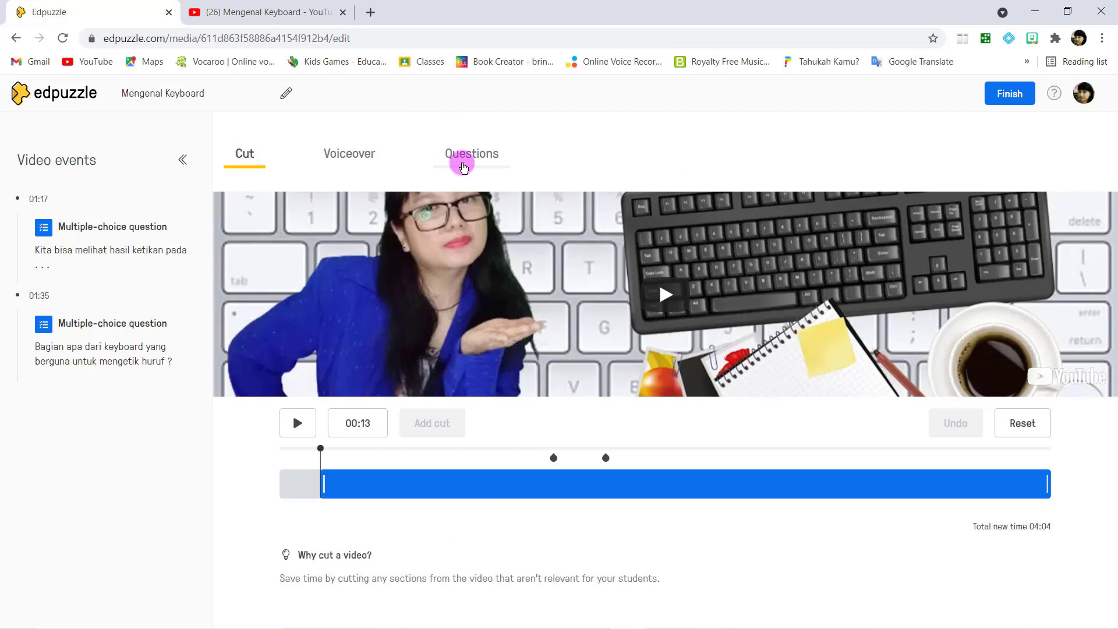
{"action": "left_click", "coordinate": [463, 166]}
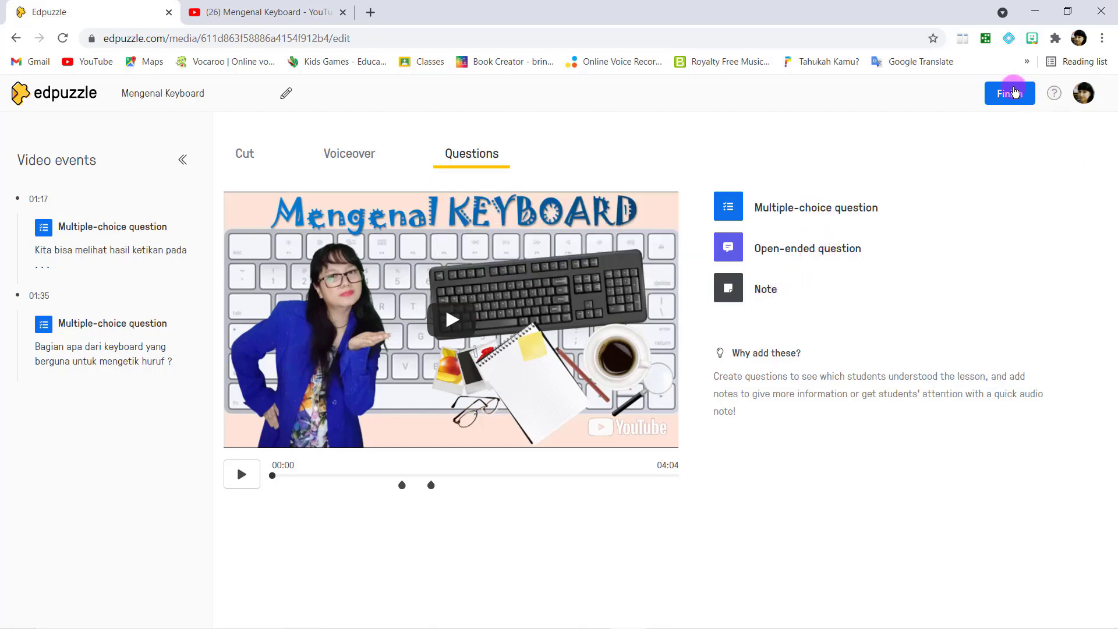
{"action": "left_click", "coordinate": [1013, 93]}
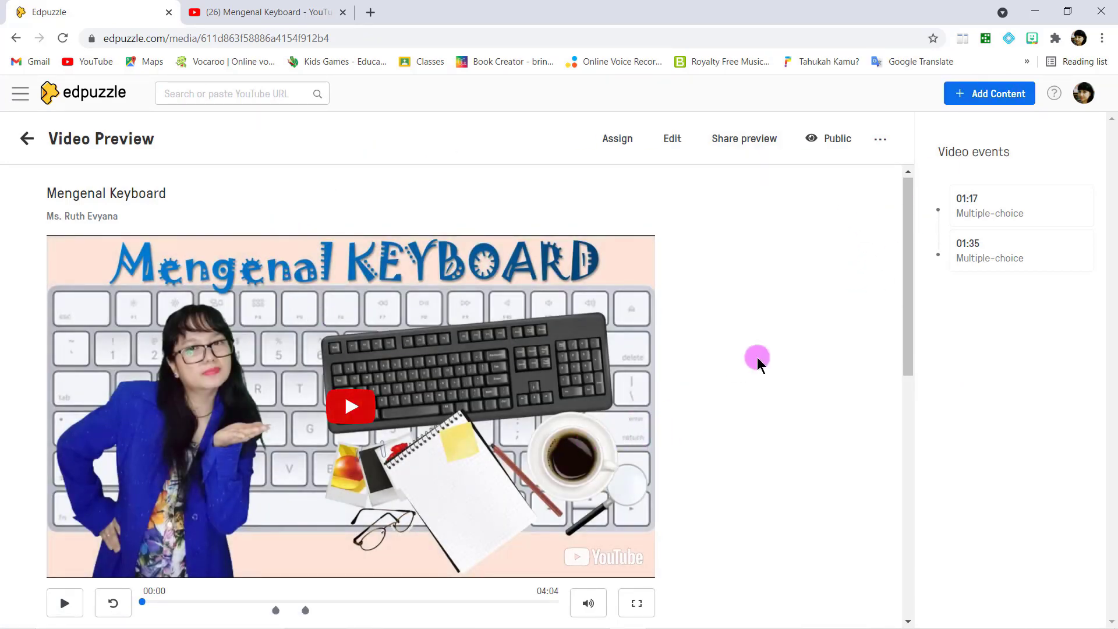
Check the lesson's Public and Private visibility options, then view and close its share preview links.
{"action": "left_click", "coordinate": [839, 146]}
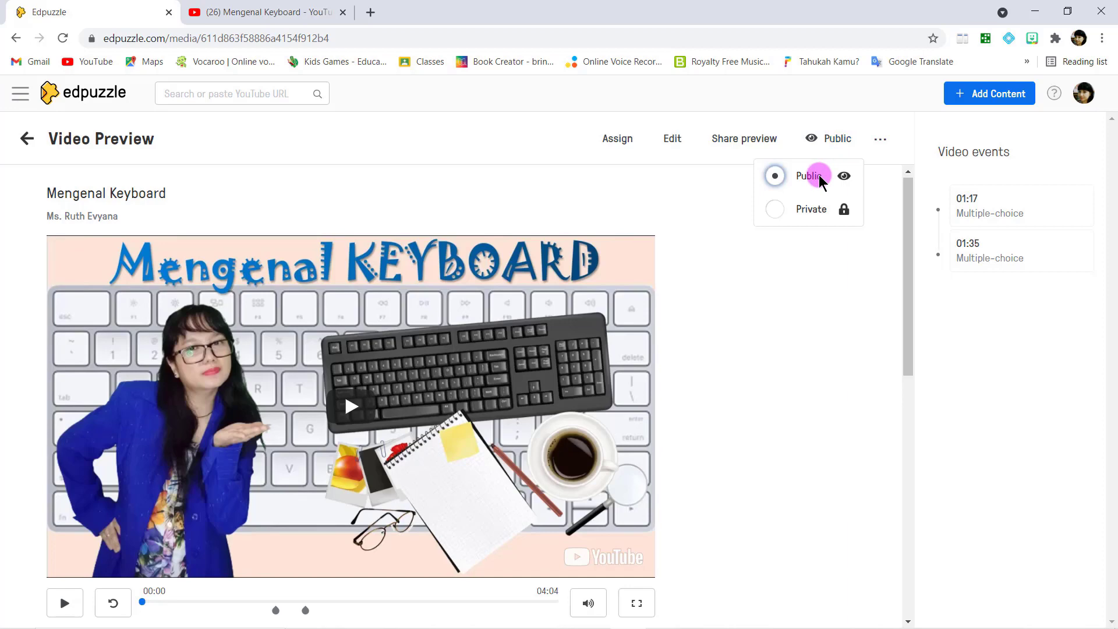
{"action": "left_click", "coordinate": [784, 241]}
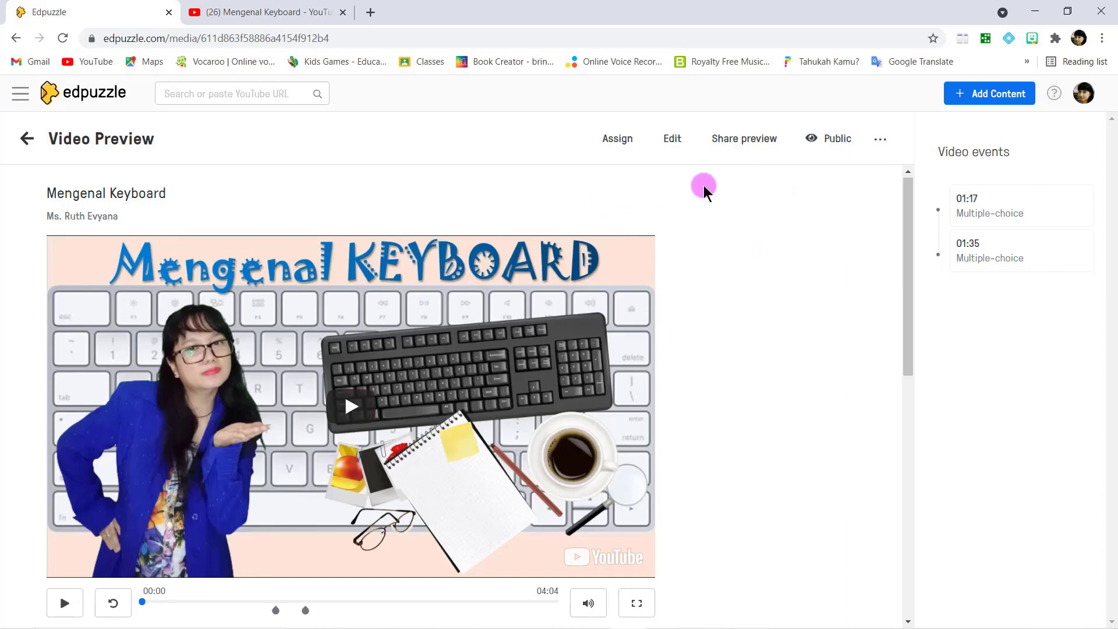
{"action": "left_click", "coordinate": [757, 141]}
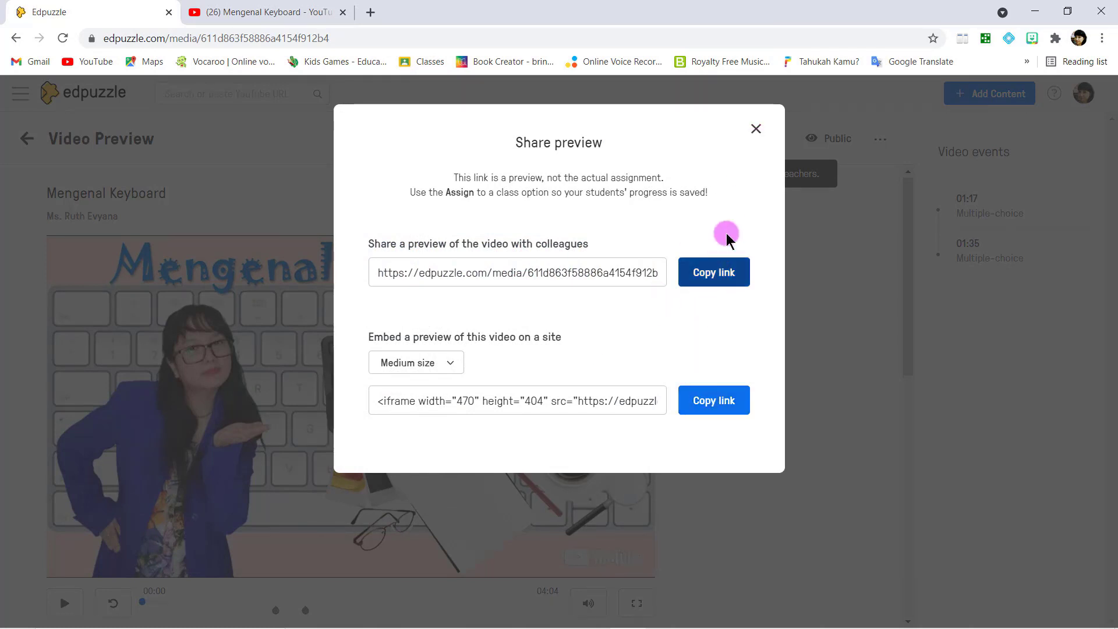
{"action": "left_click", "coordinate": [756, 129]}
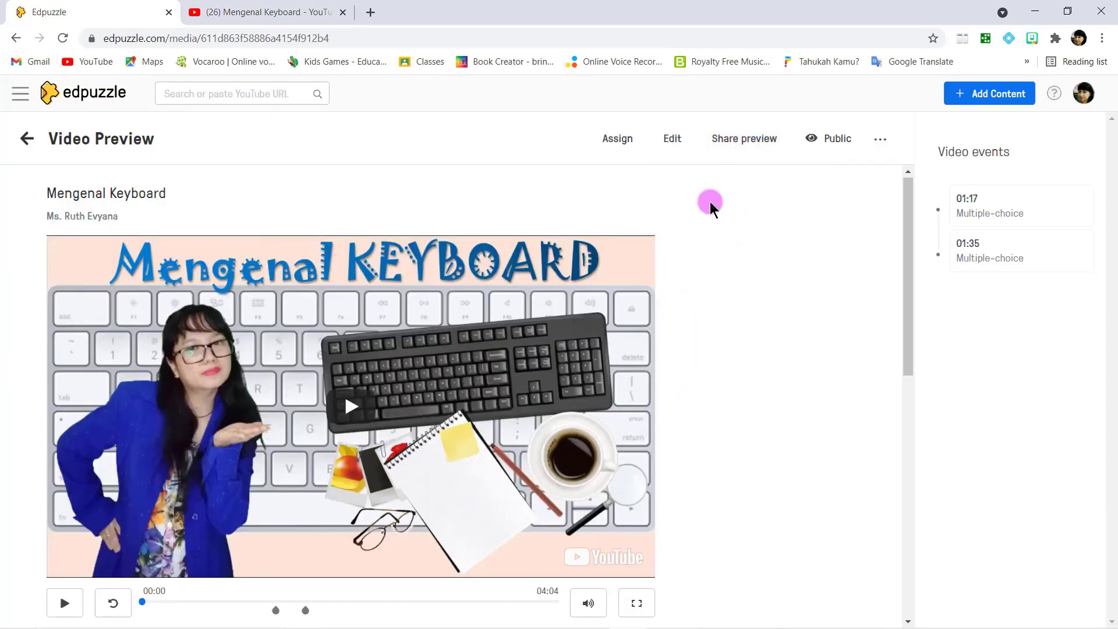
Start assigning the Mengenal Keyboard lesson and select the I EGYPT class as the recipient.
{"action": "left_click", "coordinate": [618, 143]}
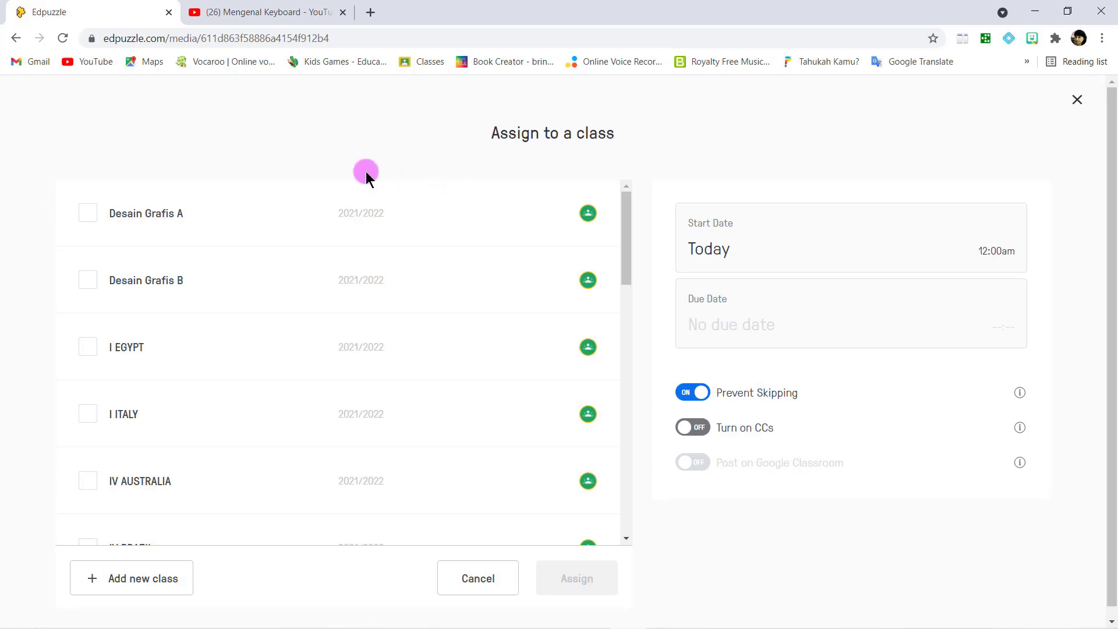
{"action": "scroll", "coordinate": [367, 200], "scroll_direction": "down", "scroll_amount": 5}
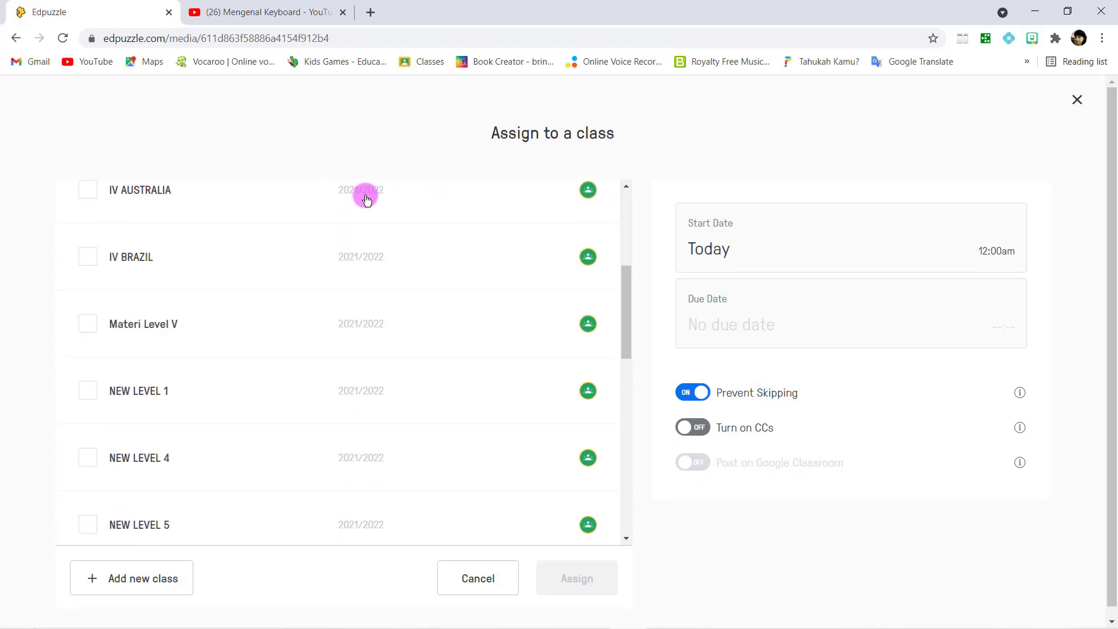
{"action": "scroll", "coordinate": [365, 198], "scroll_direction": "up", "scroll_amount": 5}
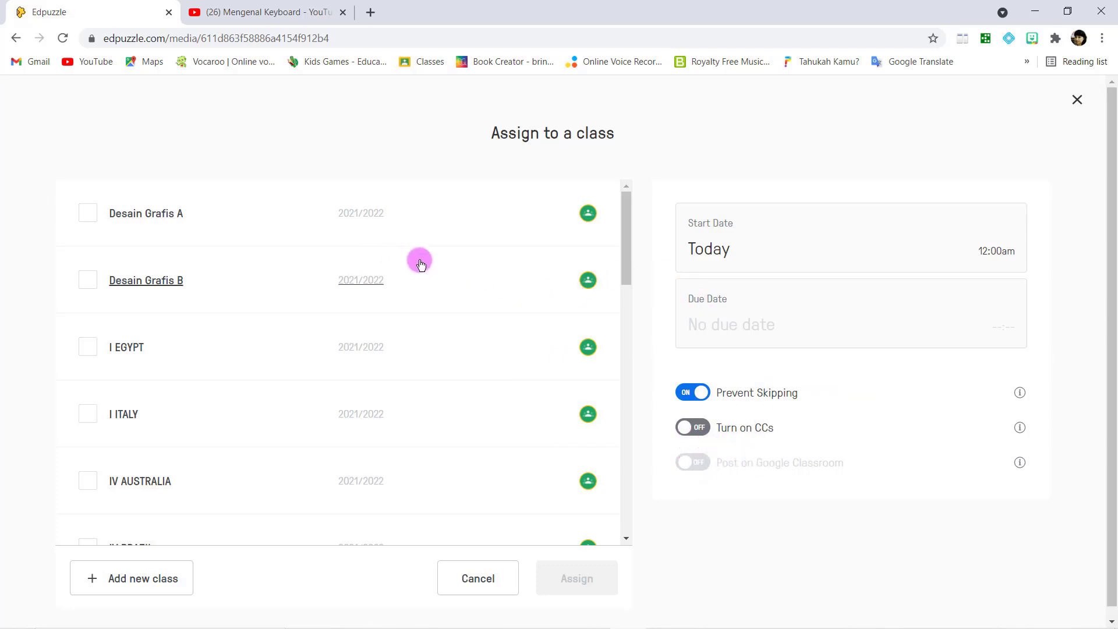
{"action": "scroll", "coordinate": [381, 307], "scroll_direction": "down", "scroll_amount": 3}
{"action": "scroll", "coordinate": [382, 307], "scroll_direction": "down", "scroll_amount": 7}
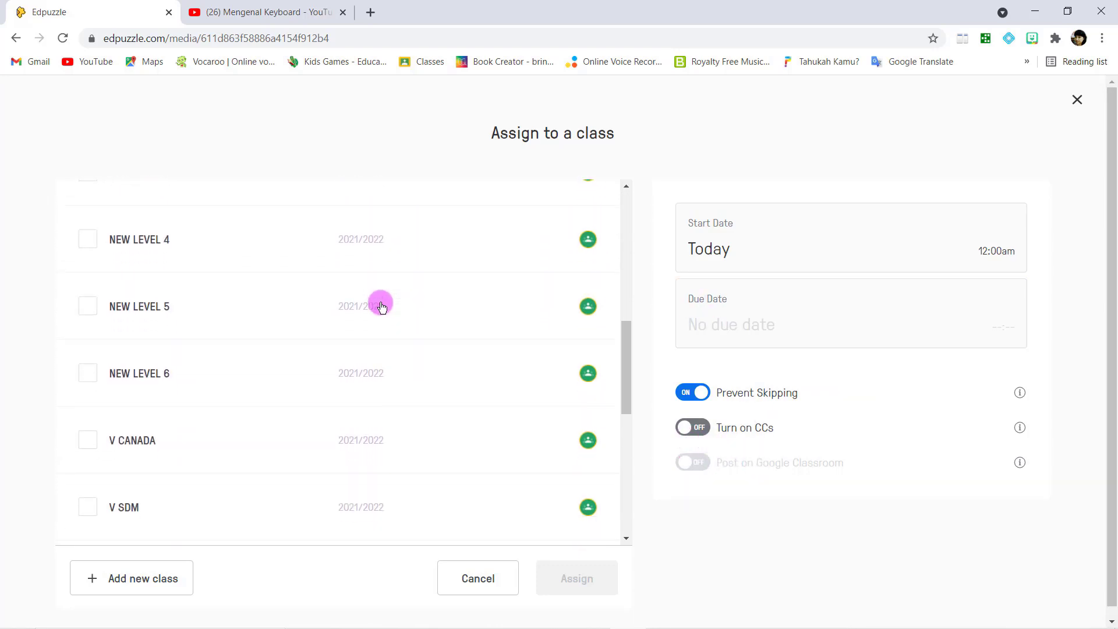
{"action": "scroll", "coordinate": [381, 307], "scroll_direction": "up", "scroll_amount": 7}
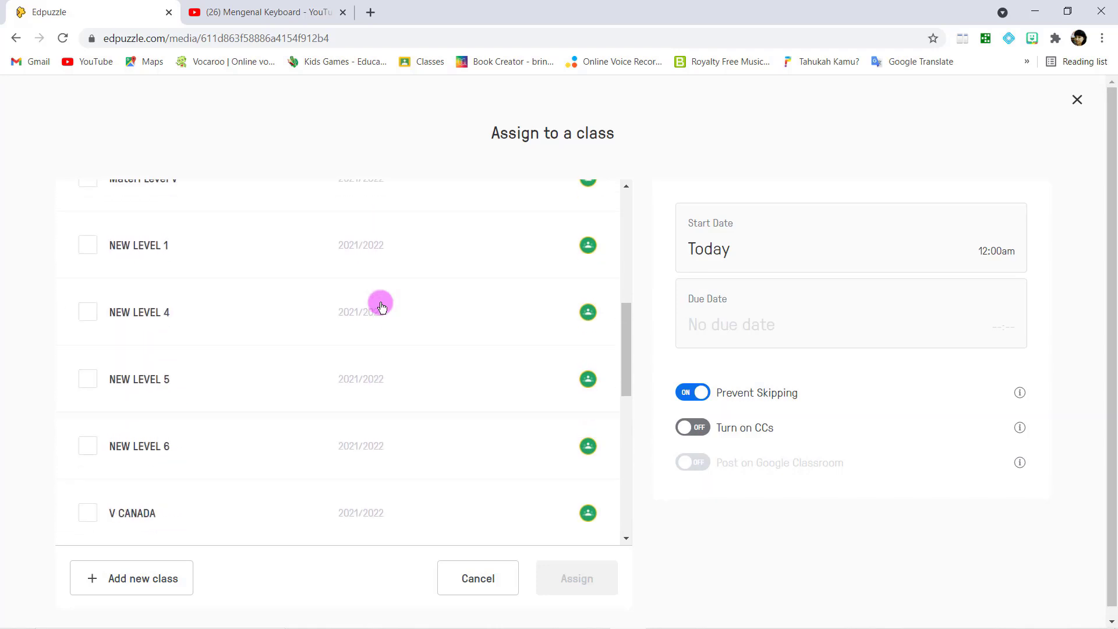
{"action": "scroll", "coordinate": [382, 307], "scroll_direction": "up", "scroll_amount": 3}
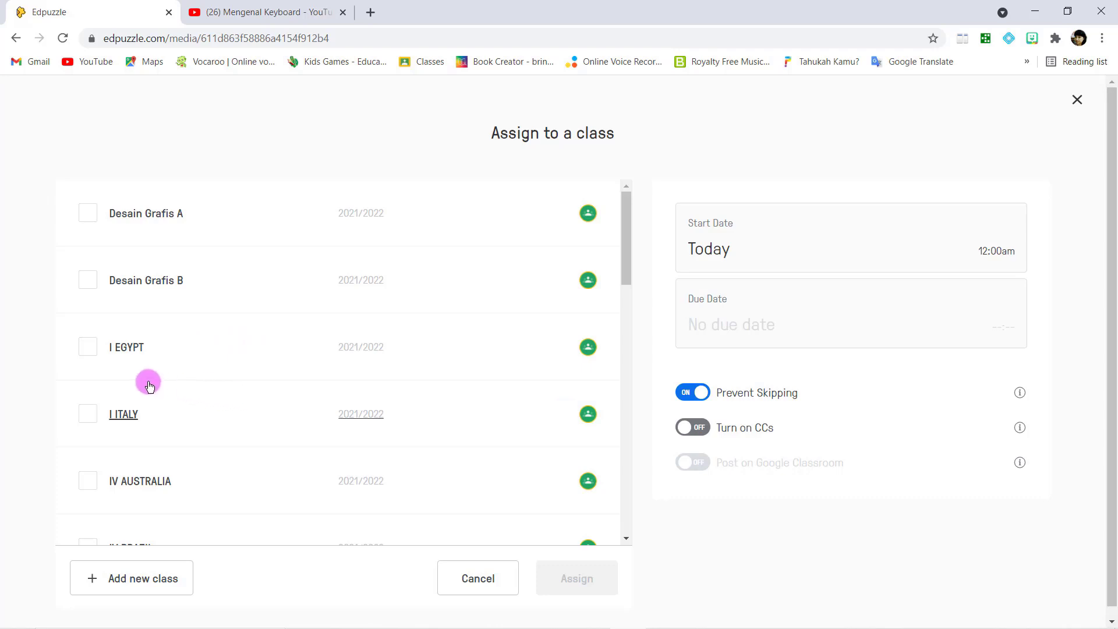
{"action": "left_click", "coordinate": [88, 349]}
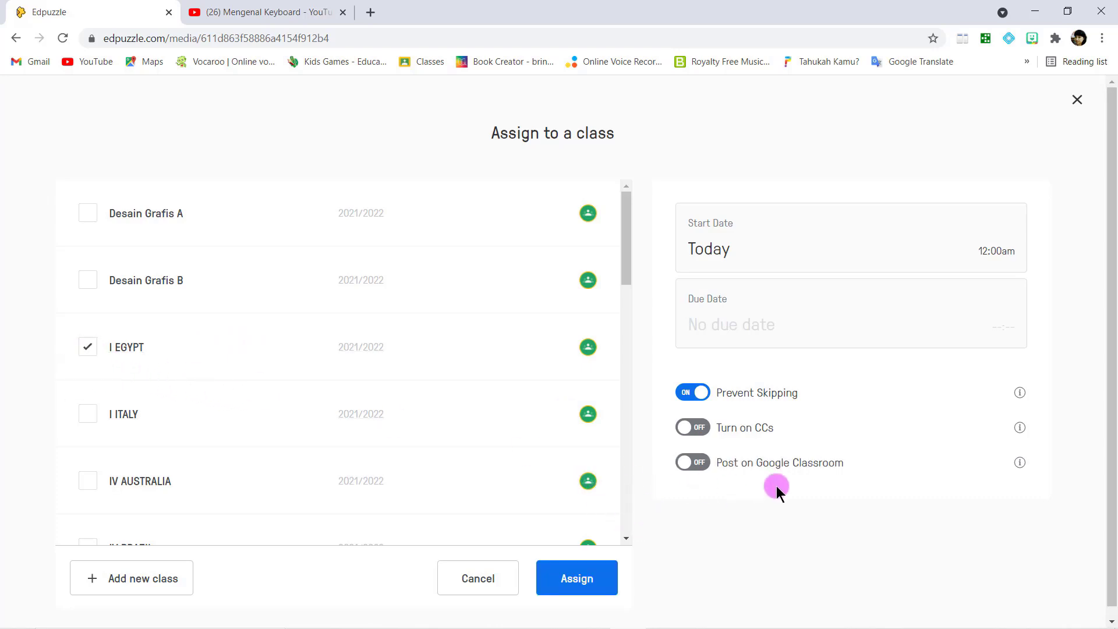
Set the assignment's start date to August 20, 2021 at 12:00 am and save it.
{"action": "left_click", "coordinate": [902, 260]}
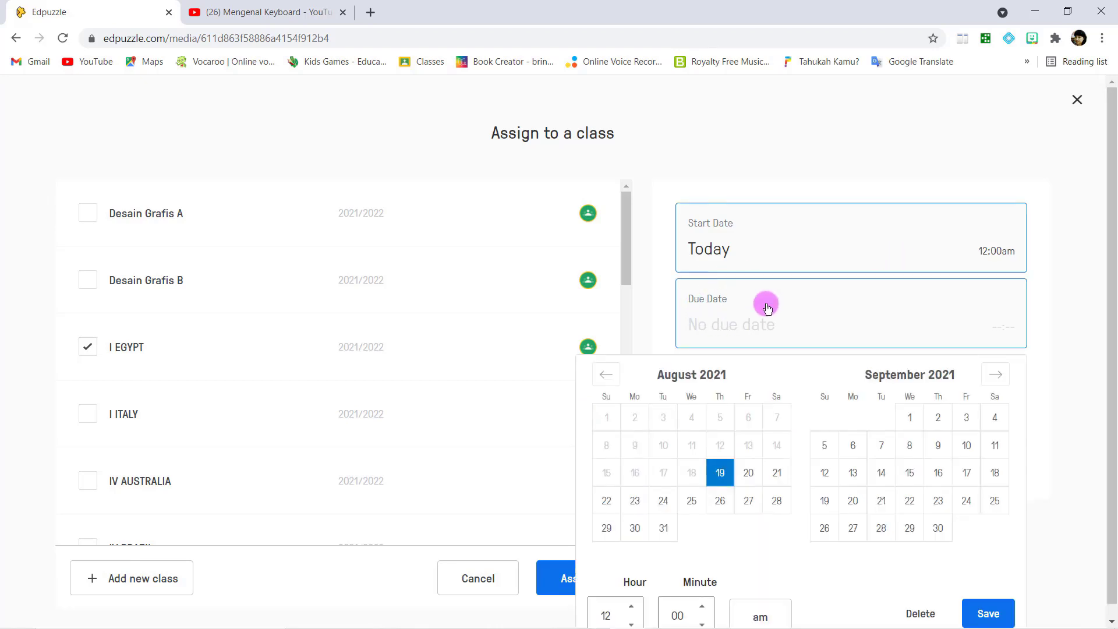
{"action": "left_click", "coordinate": [750, 475]}
{"action": "left_click", "coordinate": [703, 611]}
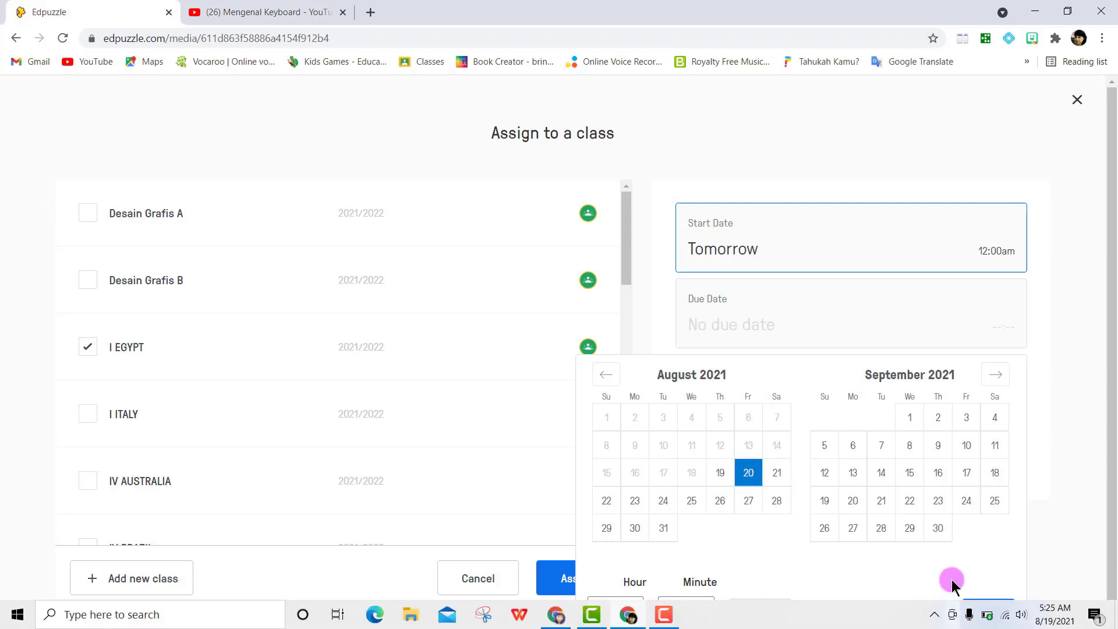
{"action": "left_click", "coordinate": [984, 612]}
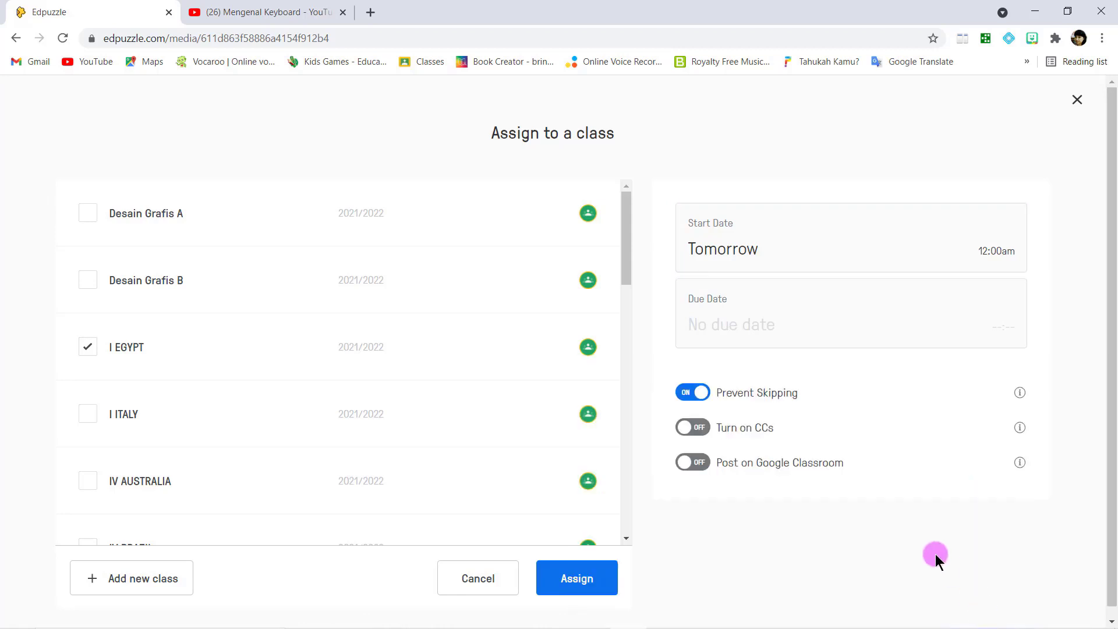
Set the assignment's due date to August 20, 2021 at 1:00 pm and enable posting on Google Classroom.
{"action": "left_click", "coordinate": [749, 324]}
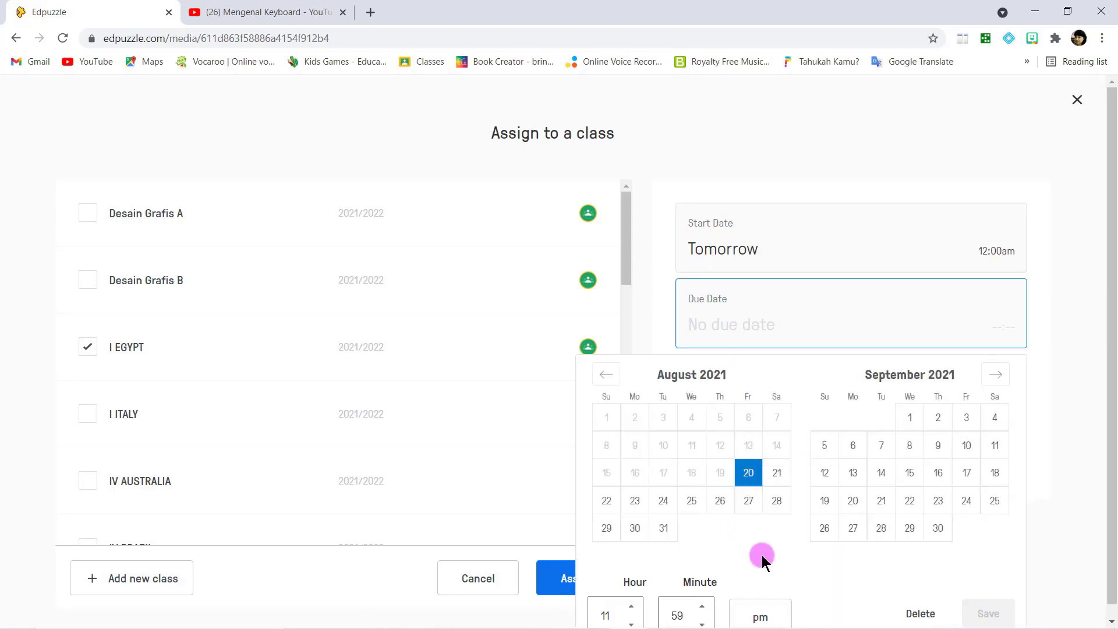
{"action": "left_click", "coordinate": [756, 617]}
{"action": "left_click", "coordinate": [700, 607]}
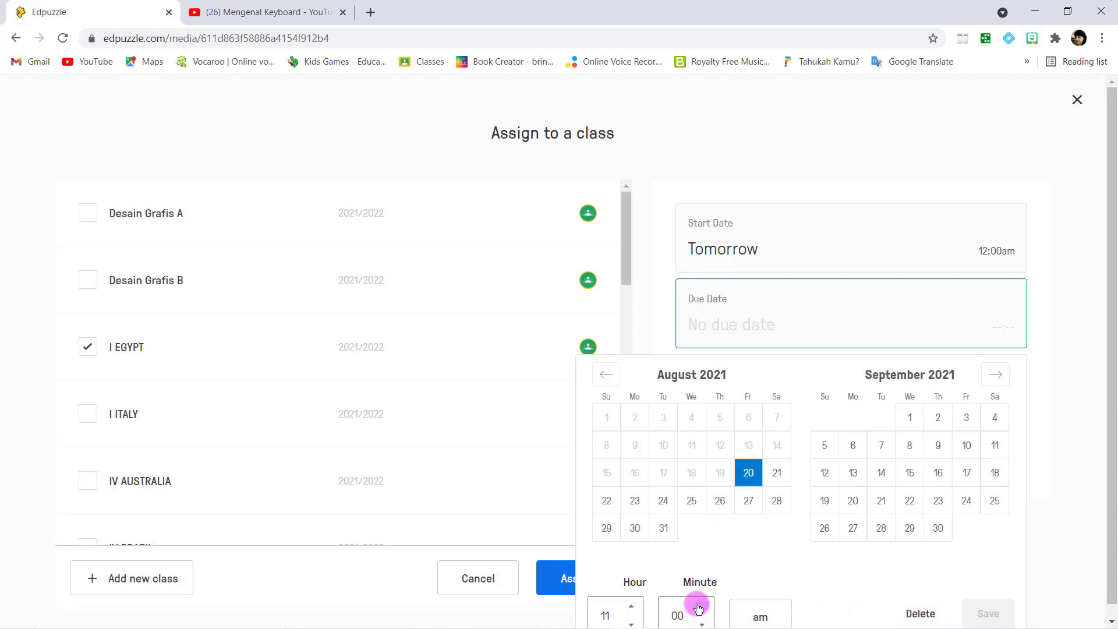
{"action": "left_click", "coordinate": [699, 607]}
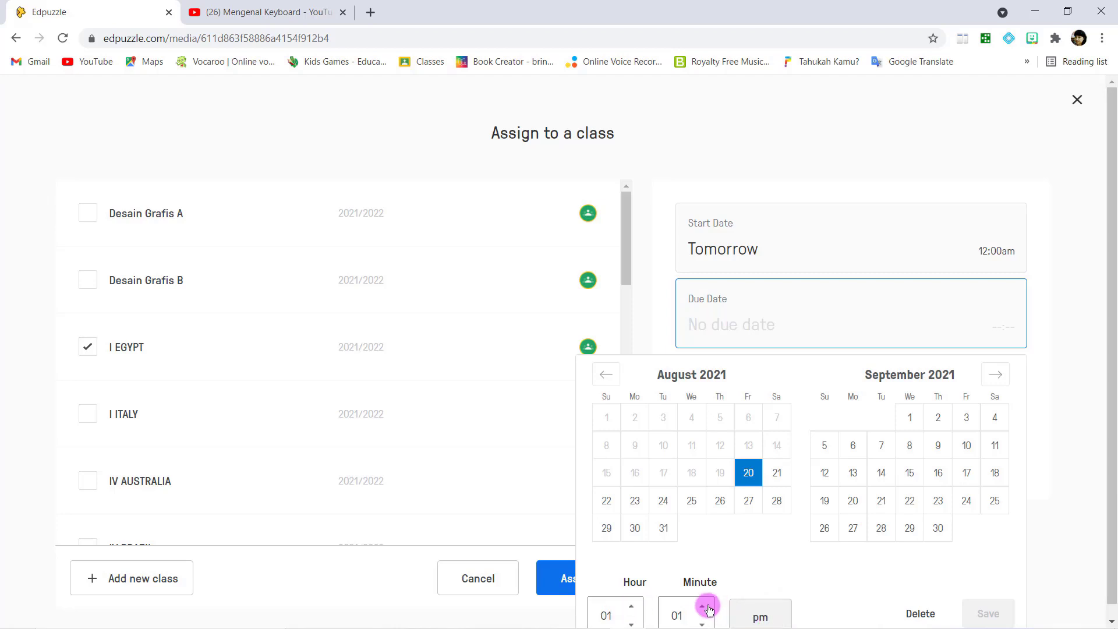
{"action": "left_click", "coordinate": [702, 622]}
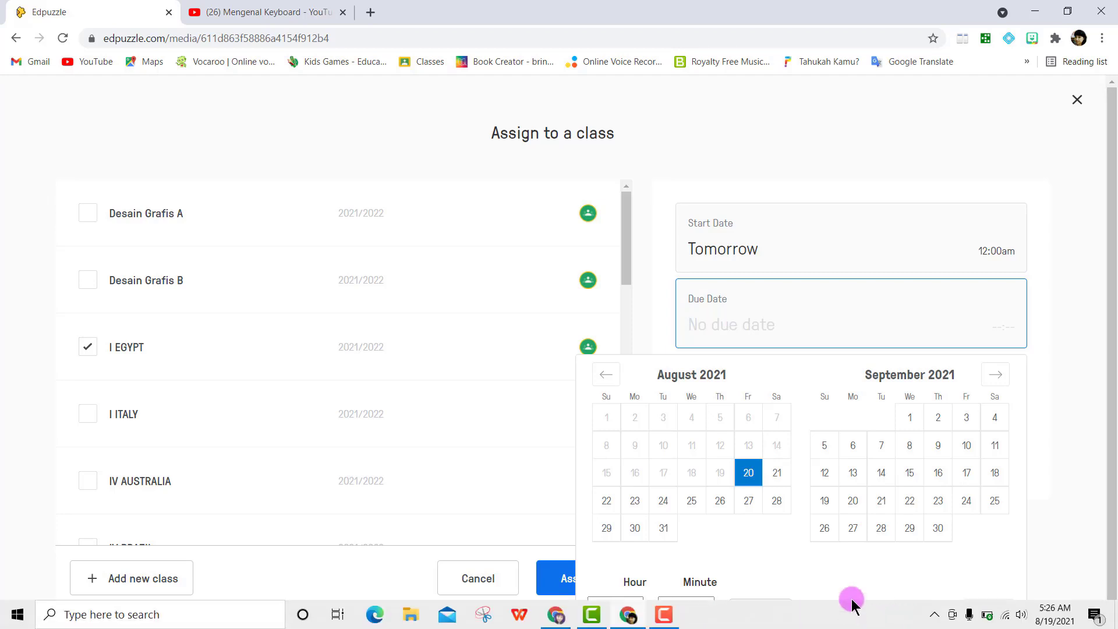
{"action": "scroll", "coordinate": [893, 524], "scroll_direction": "down", "scroll_amount": 1}
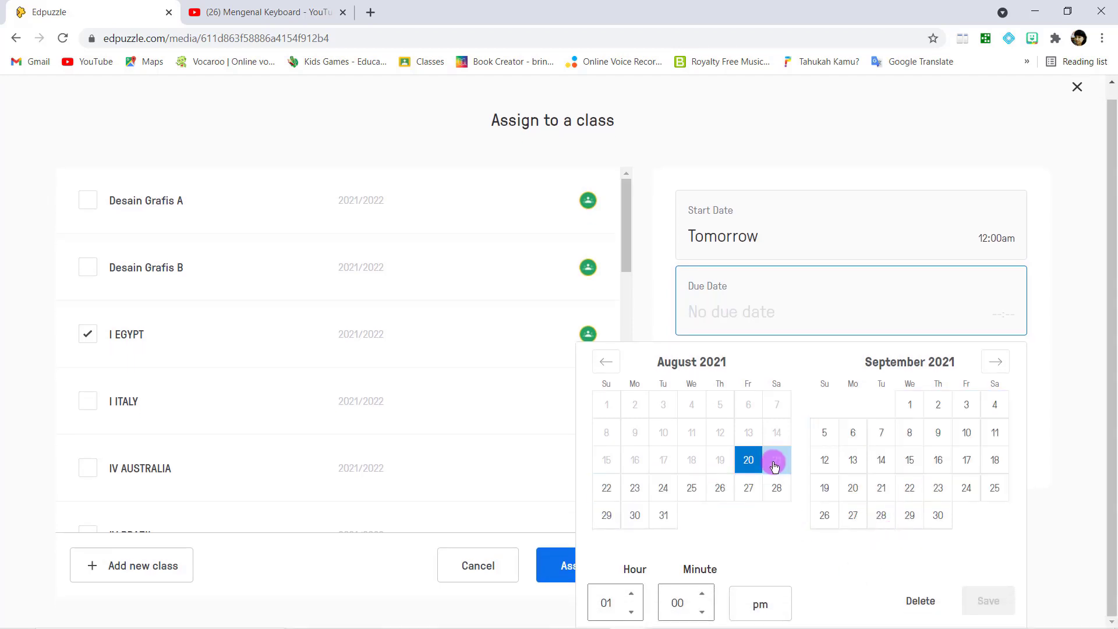
{"action": "left_click", "coordinate": [747, 459]}
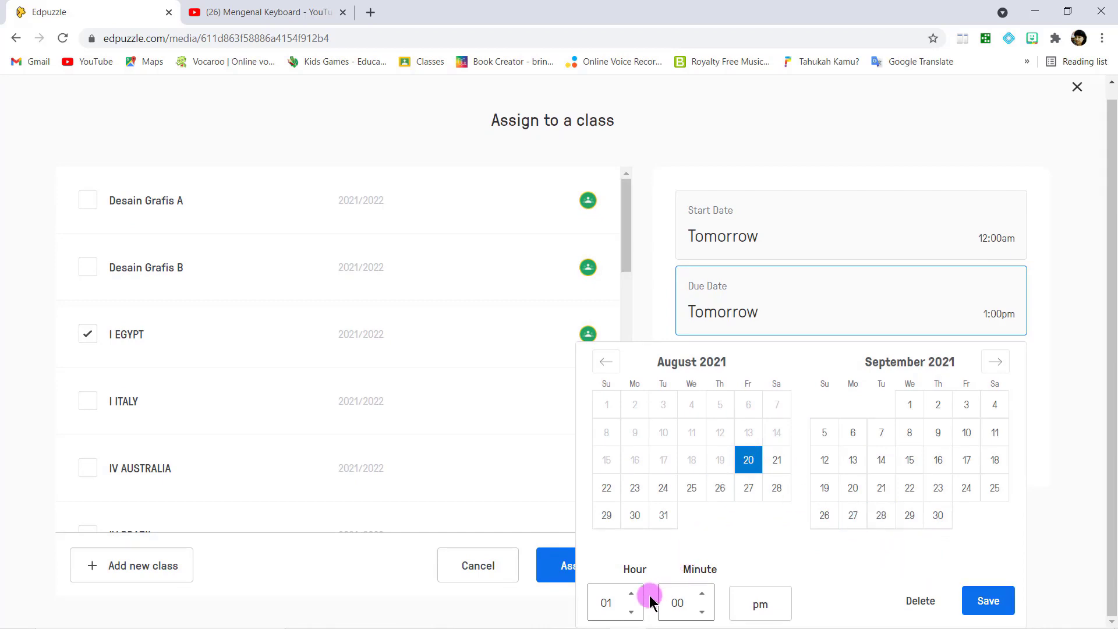
{"action": "left_click", "coordinate": [982, 601]}
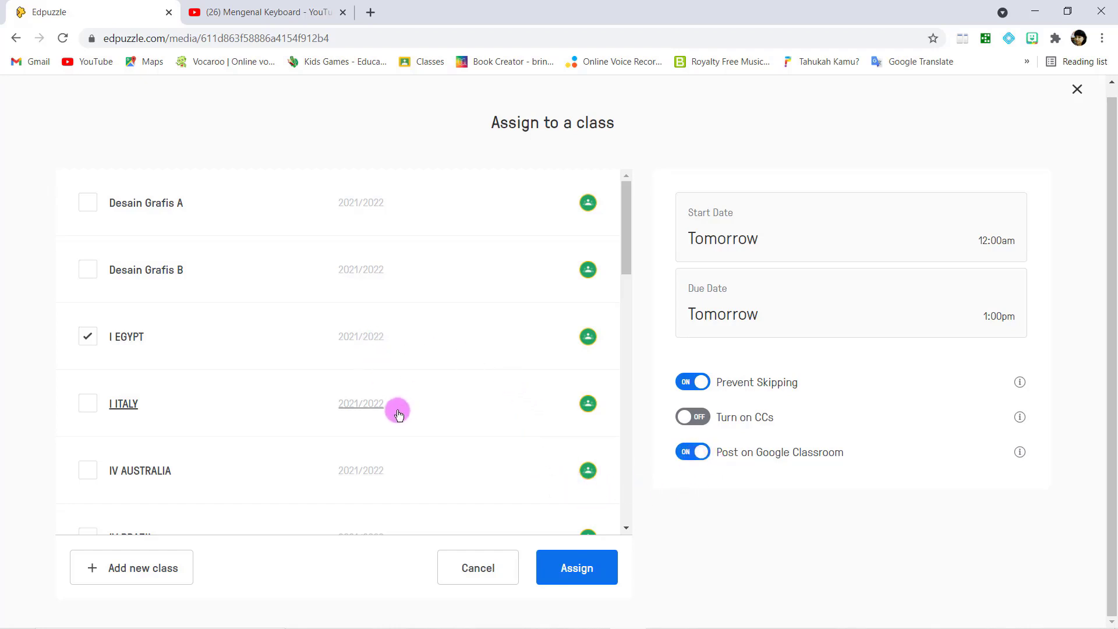
View the options for adding a new class, close them, and assign the lesson to I EGYPT.
{"action": "scroll", "coordinate": [488, 391], "scroll_direction": "down", "scroll_amount": 1}
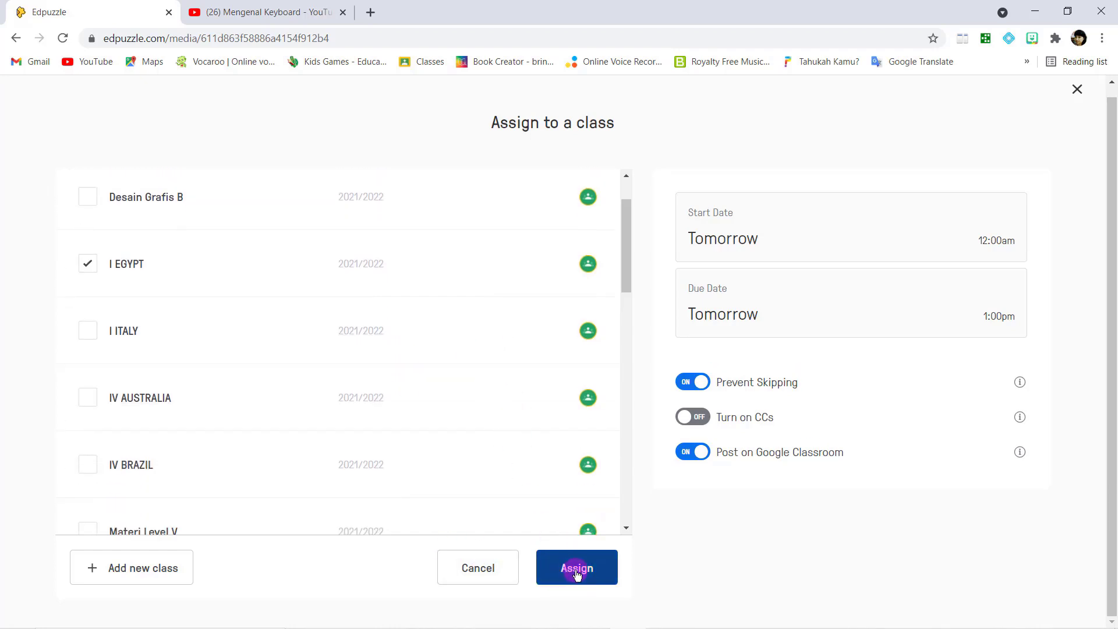
{"action": "left_click", "coordinate": [149, 570]}
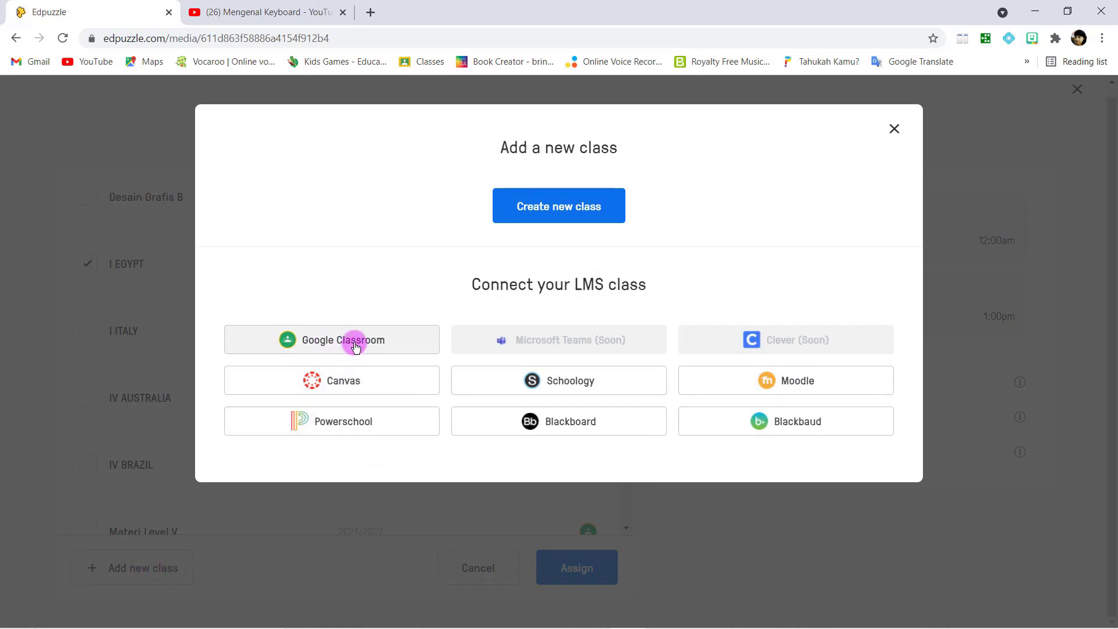
{"action": "left_click", "coordinate": [894, 129]}
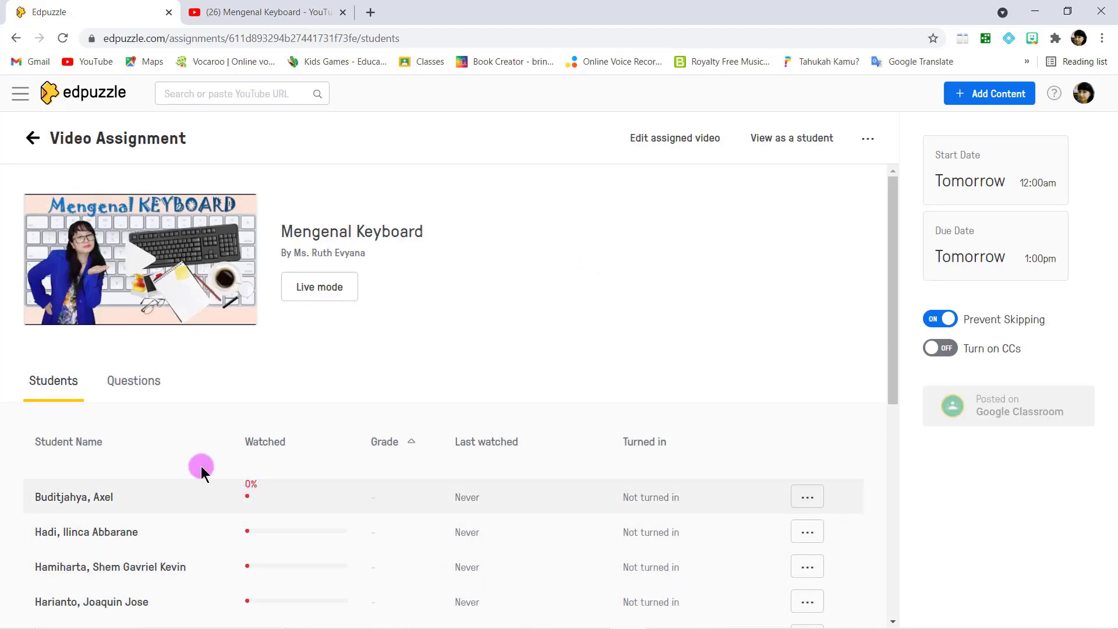
Review the student list with its watched, grade and turned-in columns for the Mengenal Keyboard assignment.
{"action": "scroll", "coordinate": [209, 460], "scroll_direction": "down", "scroll_amount": 3}
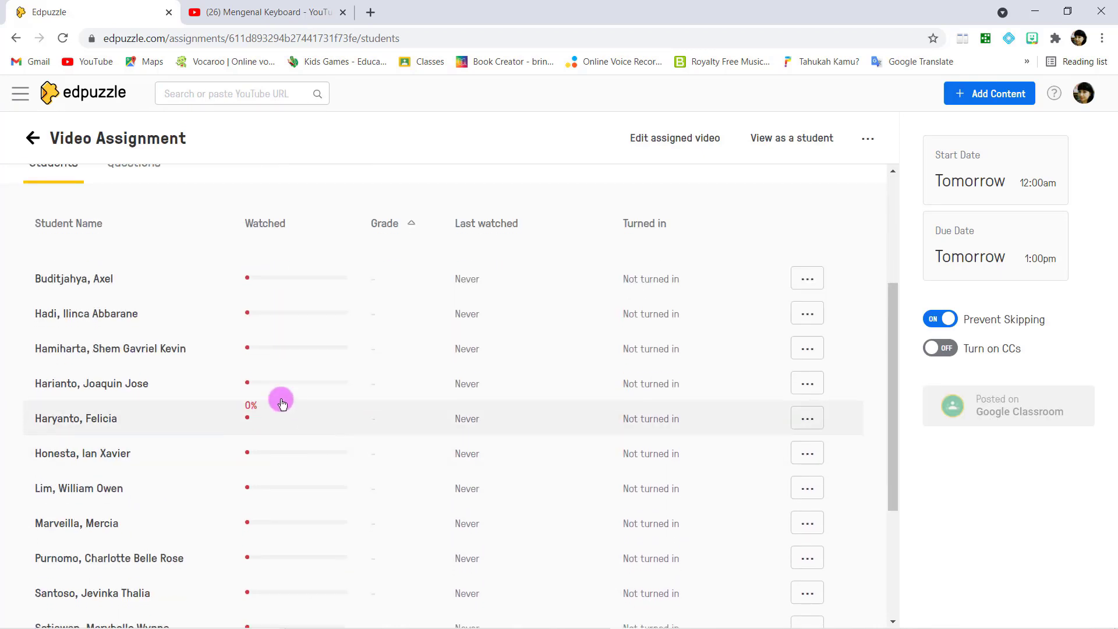
{"action": "scroll", "coordinate": [156, 283], "scroll_direction": "down", "scroll_amount": 3}
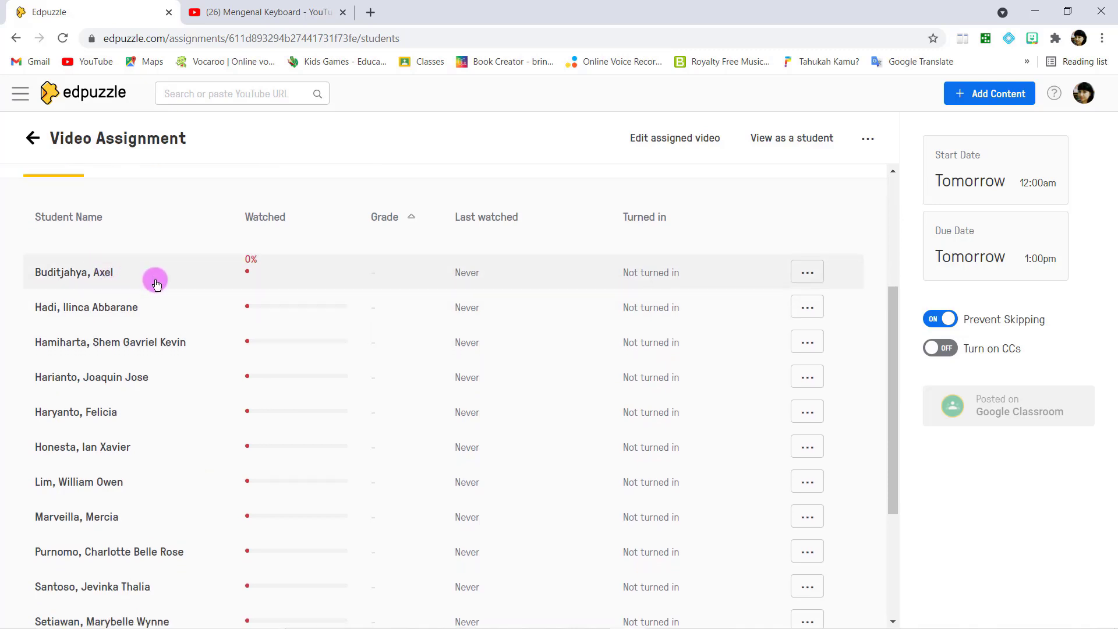
{"action": "scroll", "coordinate": [150, 284], "scroll_direction": "up", "scroll_amount": 5}
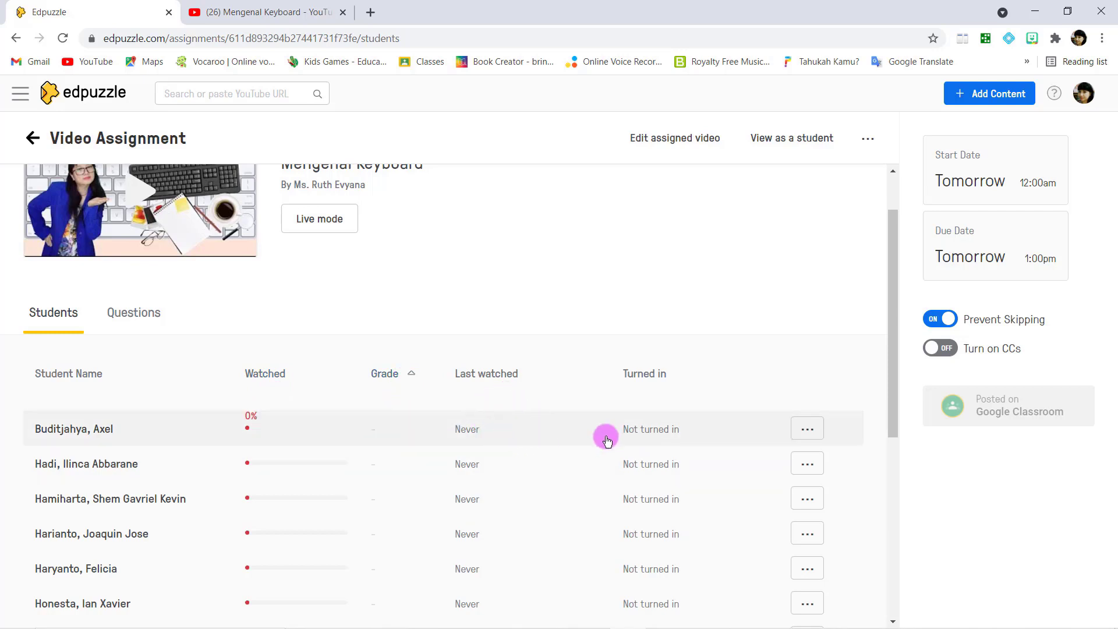
{"action": "scroll", "coordinate": [575, 420], "scroll_direction": "up", "scroll_amount": 2}
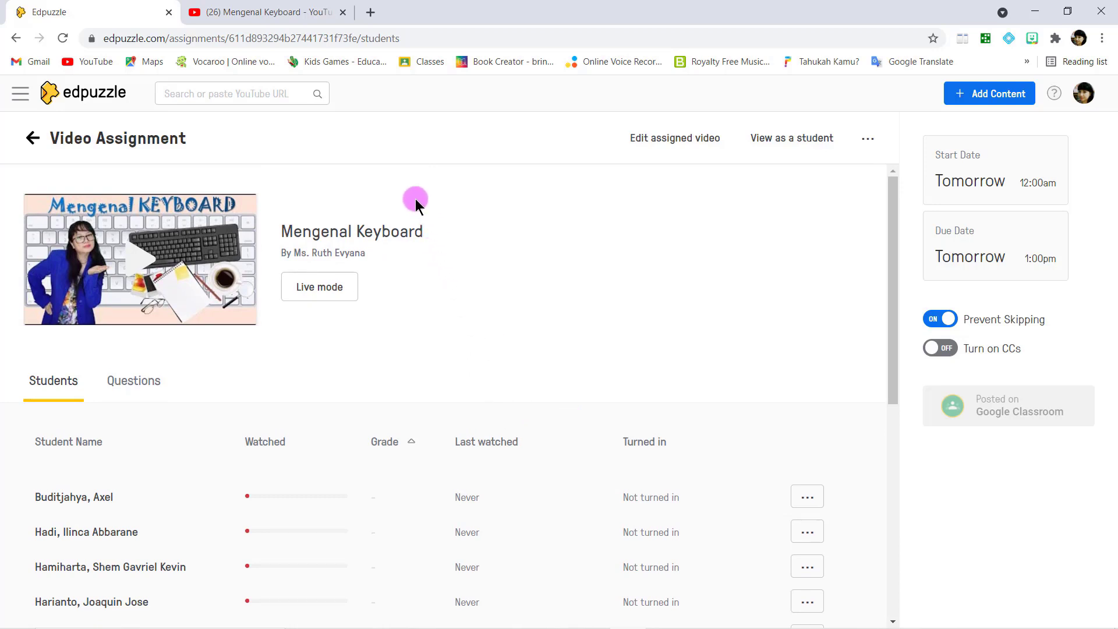
Open Google Classroom in a new browser tab and enter the I EGYPT class.
{"action": "left_click", "coordinate": [371, 13]}
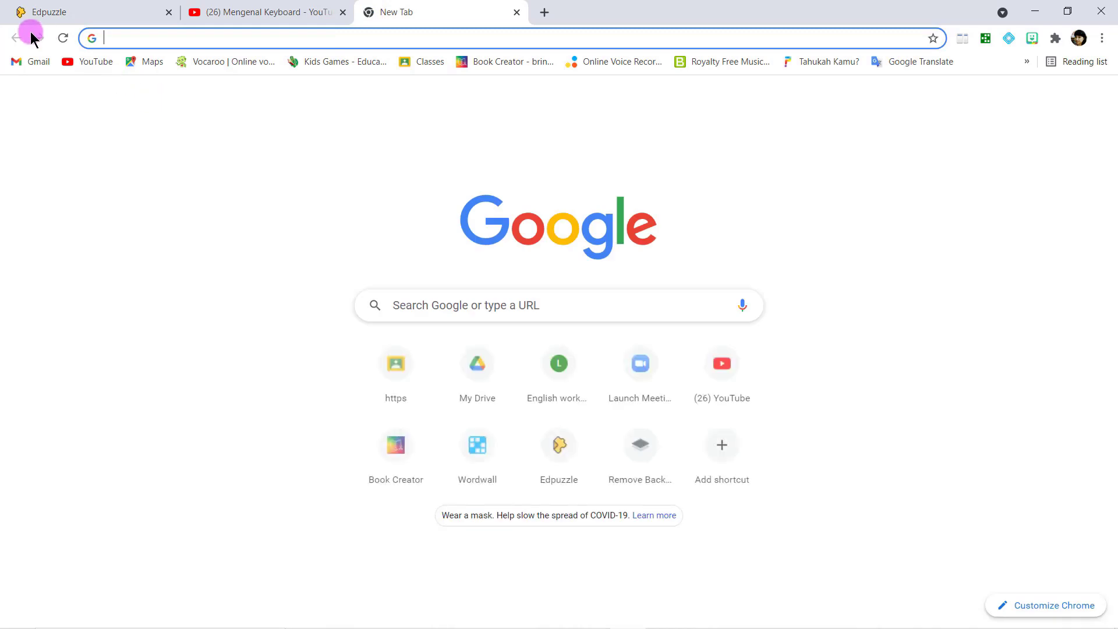
{"action": "left_click", "coordinate": [429, 63]}
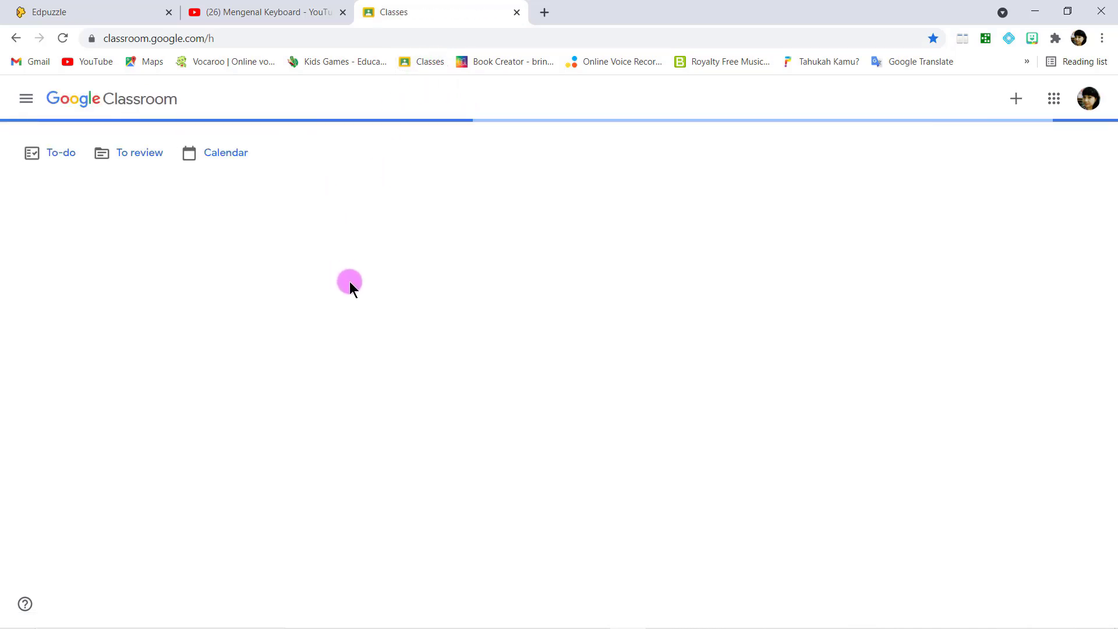
{"action": "scroll", "coordinate": [350, 283], "scroll_direction": "down", "scroll_amount": 3}
{"action": "scroll", "coordinate": [350, 284], "scroll_direction": "down", "scroll_amount": 12}
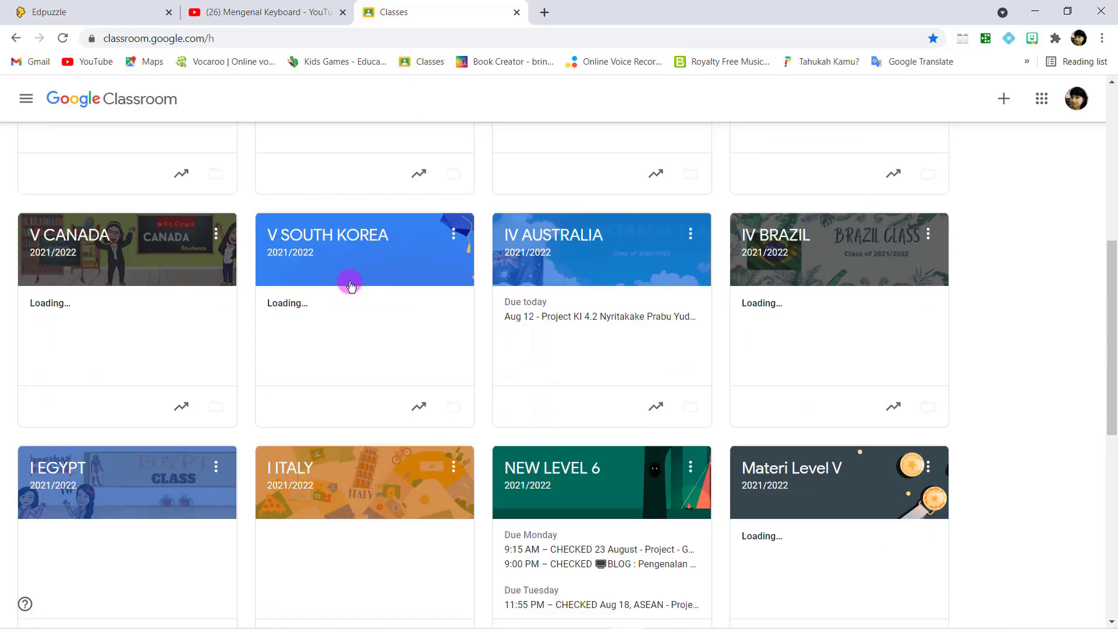
{"action": "scroll", "coordinate": [350, 284], "scroll_direction": "up", "scroll_amount": 3}
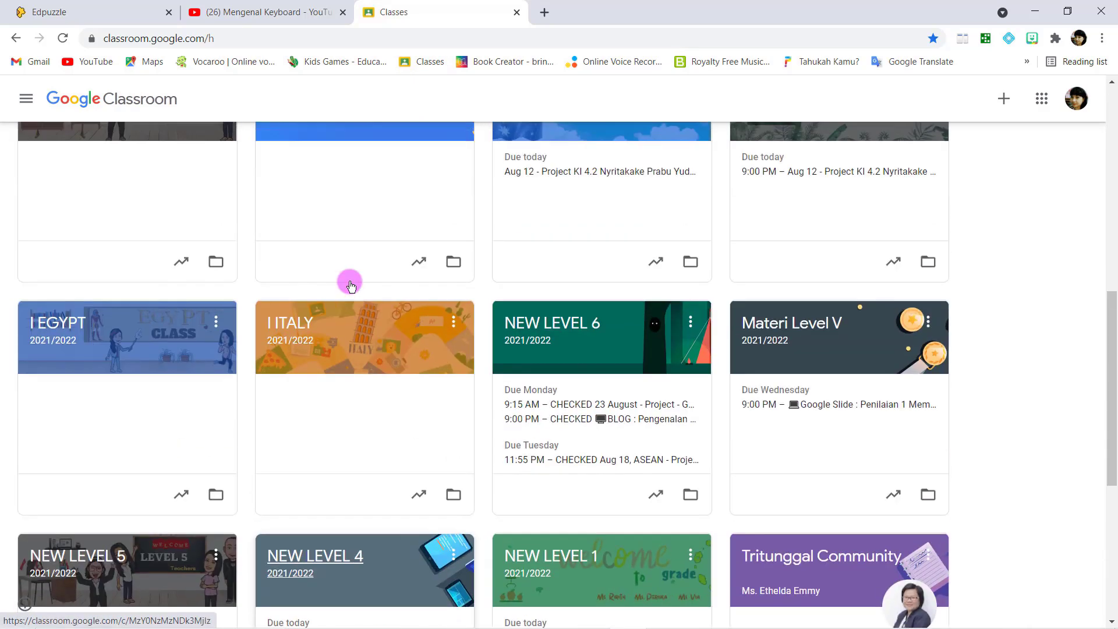
{"action": "scroll", "coordinate": [283, 363], "scroll_direction": "up", "scroll_amount": 3}
{"action": "left_click", "coordinate": [133, 478]}
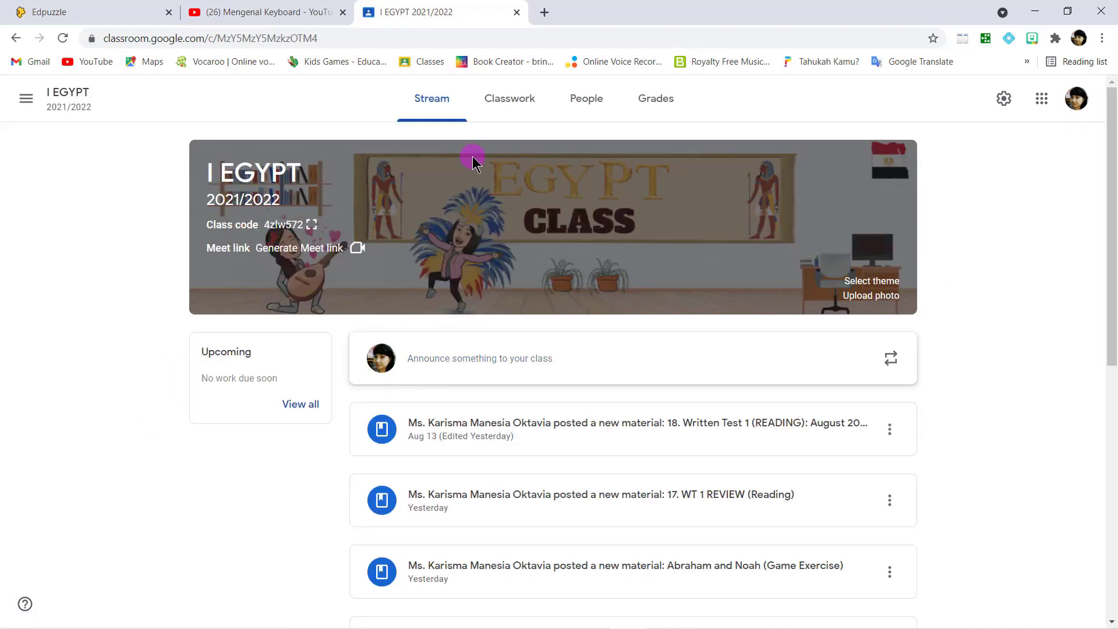
Open the scheduled "Edpuzzle - Mengenal Keyboard" assignment for editing from the class's classwork and save its schedule.
{"action": "left_click", "coordinate": [520, 114]}
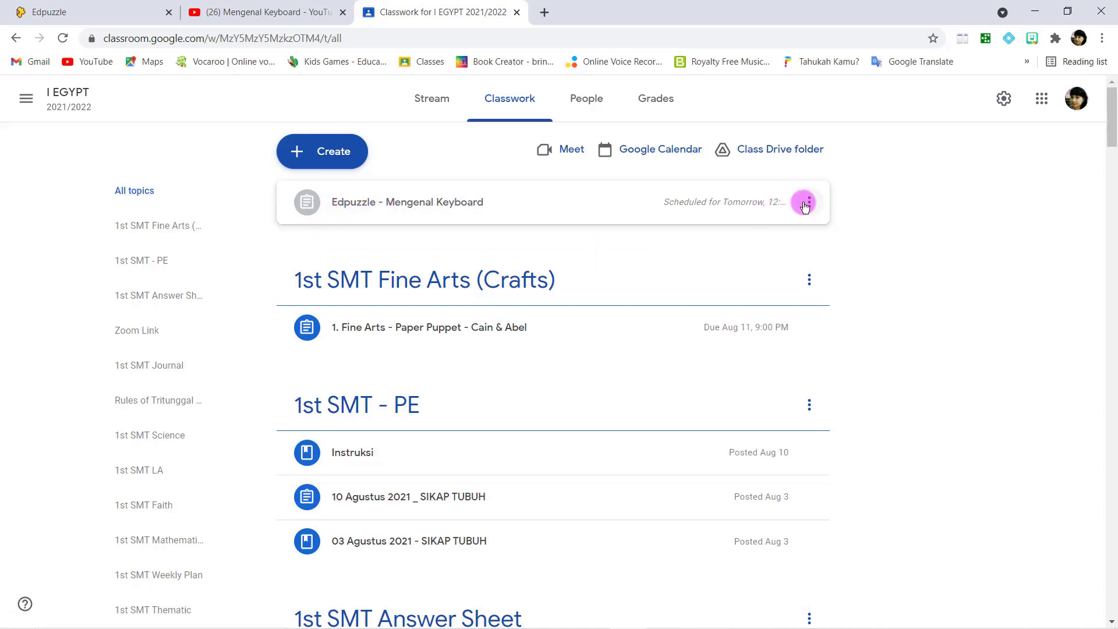
{"action": "left_click", "coordinate": [806, 204]}
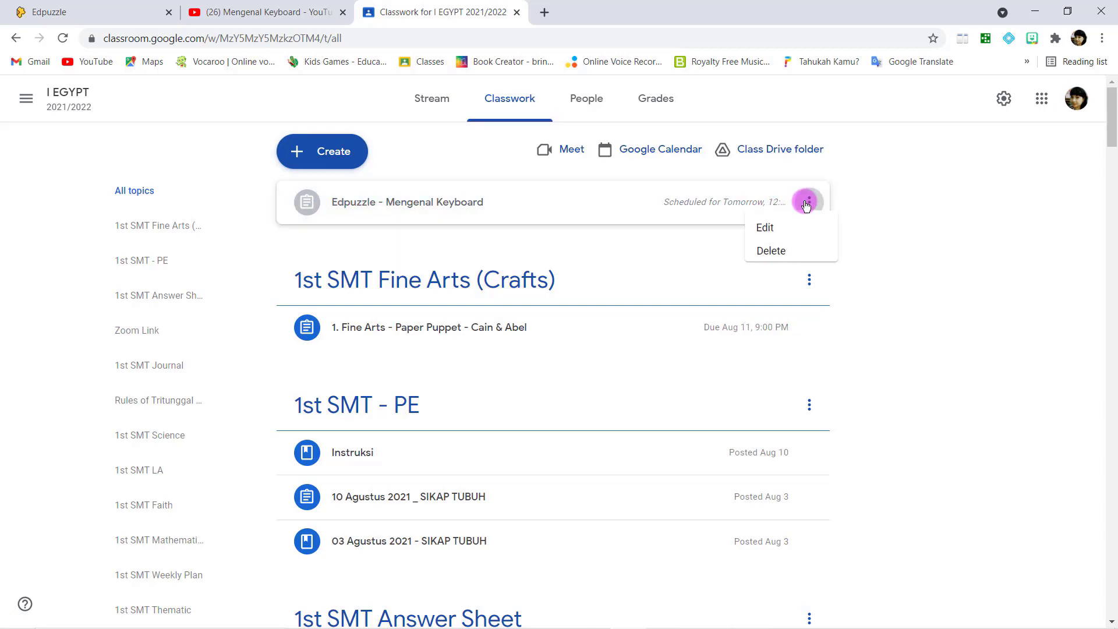
{"action": "left_click", "coordinate": [769, 232]}
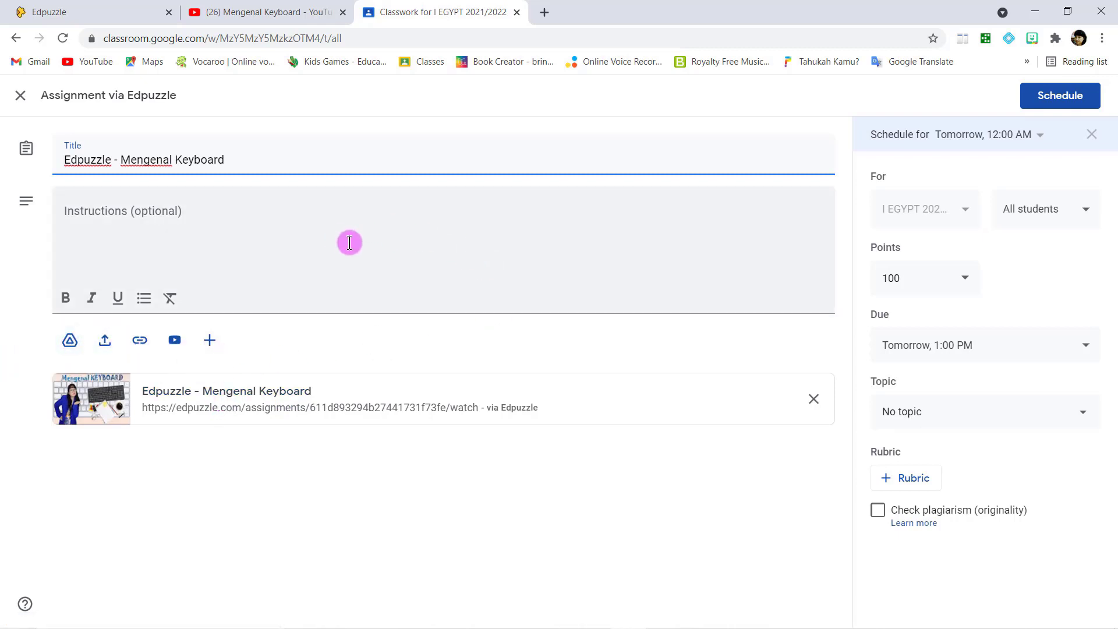
{"action": "left_click", "coordinate": [1055, 95]}
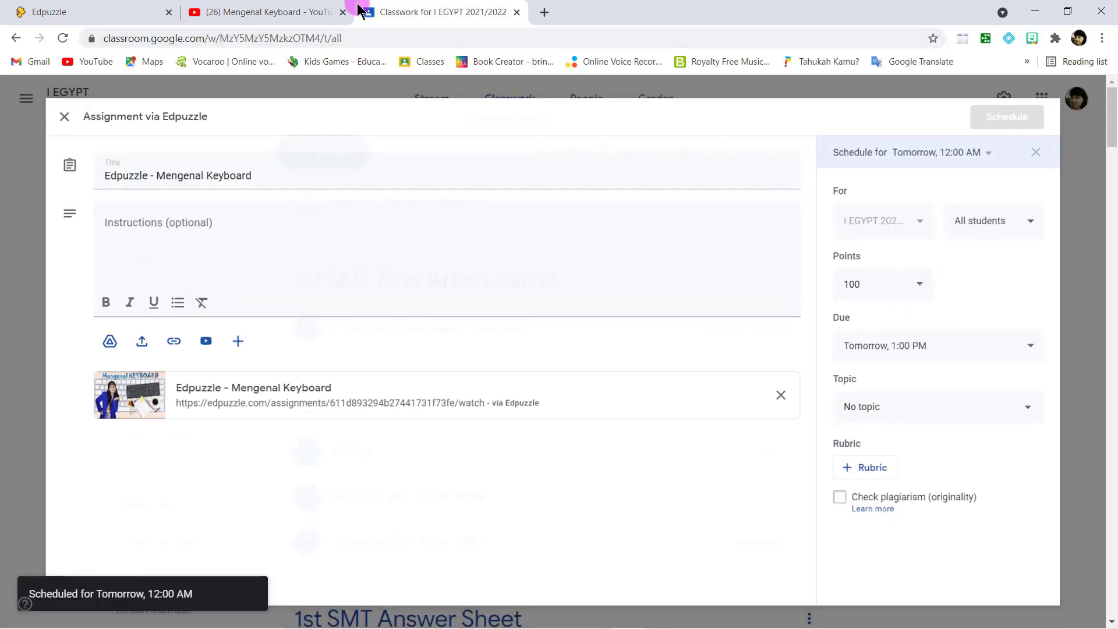
Switch to Edpuzzle, open the I EGYPT class gradebook, and review the students' total scores and time spent.
{"action": "left_click", "coordinate": [111, 16]}
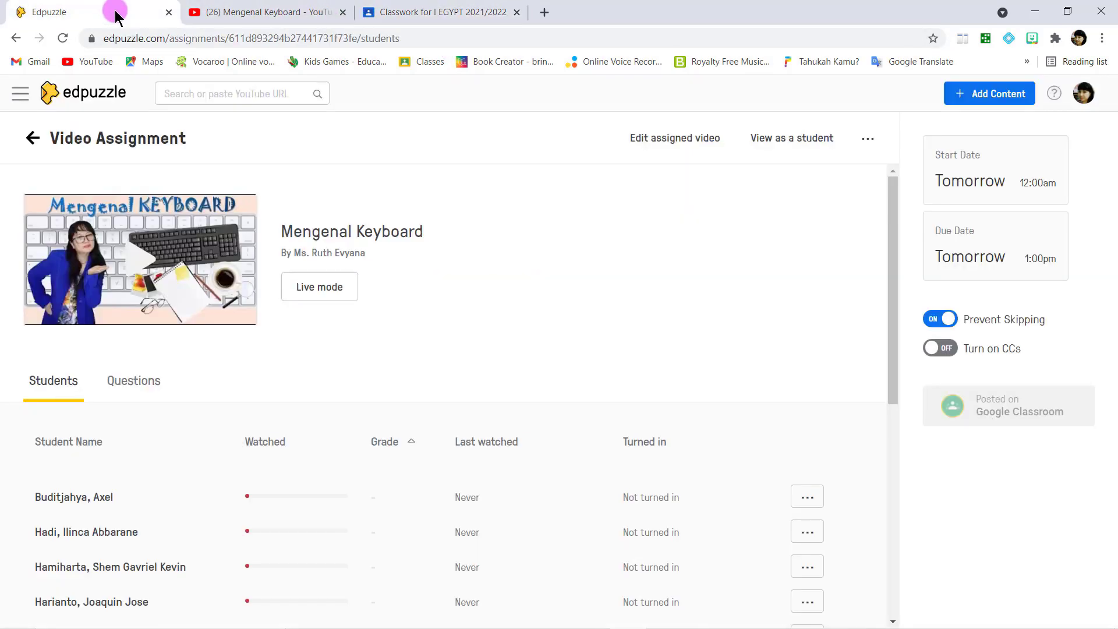
{"action": "left_click", "coordinate": [26, 140]}
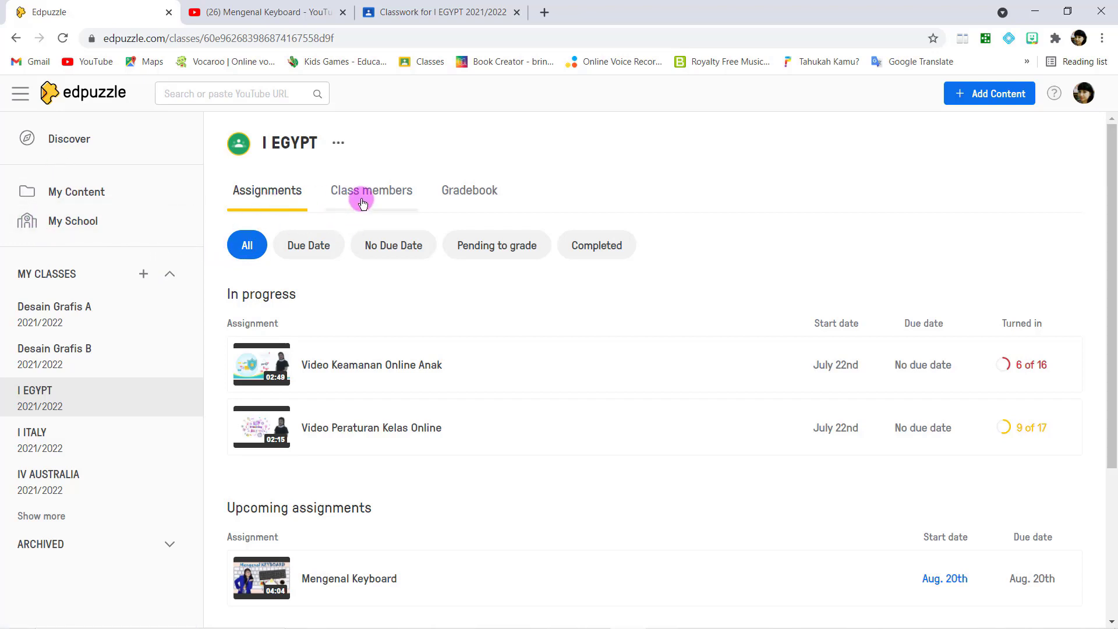
{"action": "left_click", "coordinate": [490, 201]}
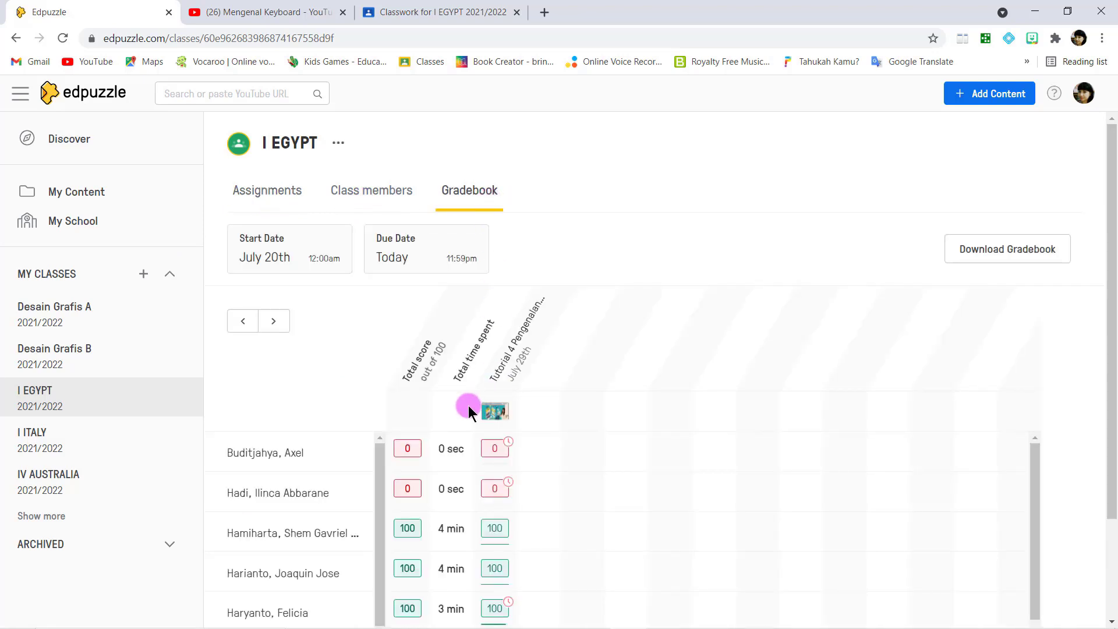
{"action": "scroll", "coordinate": [468, 406], "scroll_direction": "down", "scroll_amount": 5}
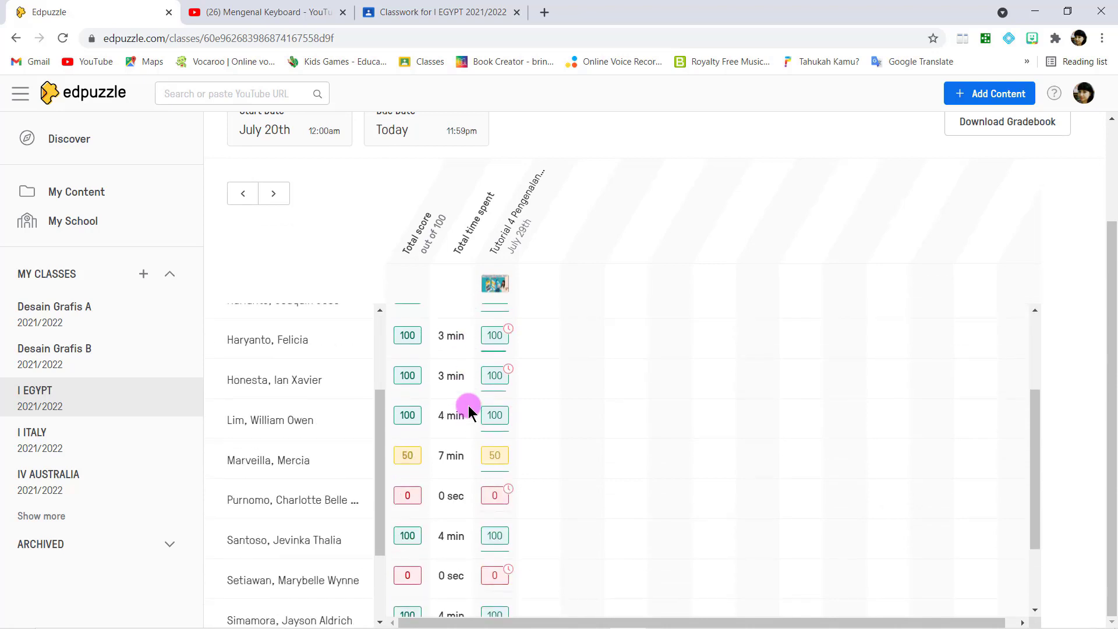
{"action": "scroll", "coordinate": [468, 405], "scroll_direction": "up", "scroll_amount": 5}
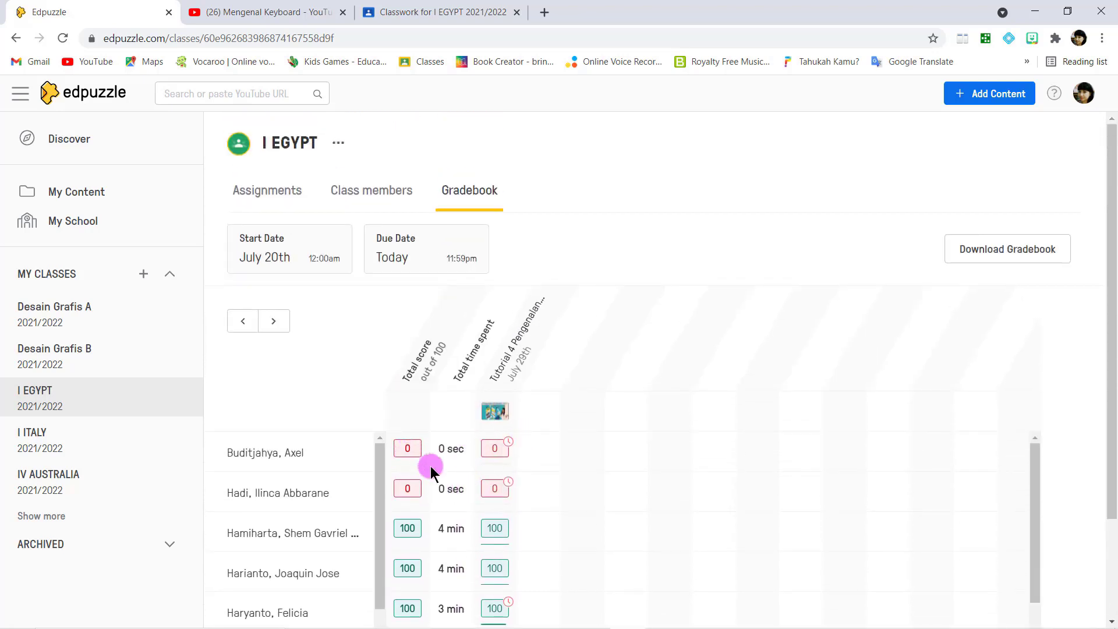
{"action": "scroll", "coordinate": [449, 474], "scroll_direction": "down", "scroll_amount": 4}
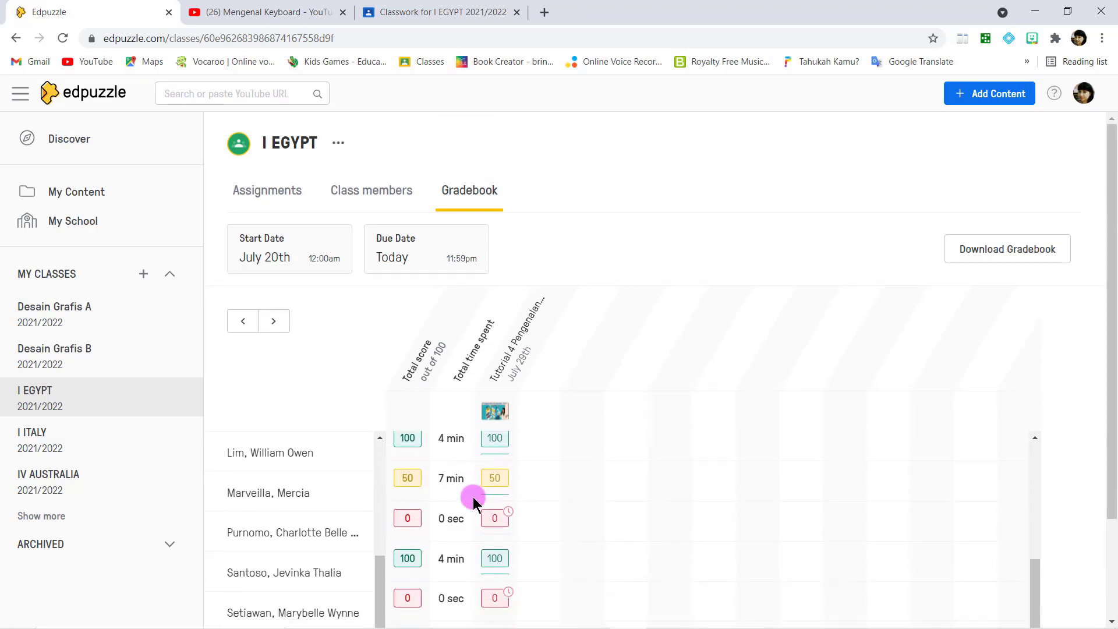
{"action": "scroll", "coordinate": [473, 497], "scroll_direction": "down", "scroll_amount": 3}
{"action": "scroll", "coordinate": [473, 498], "scroll_direction": "up", "scroll_amount": 1}
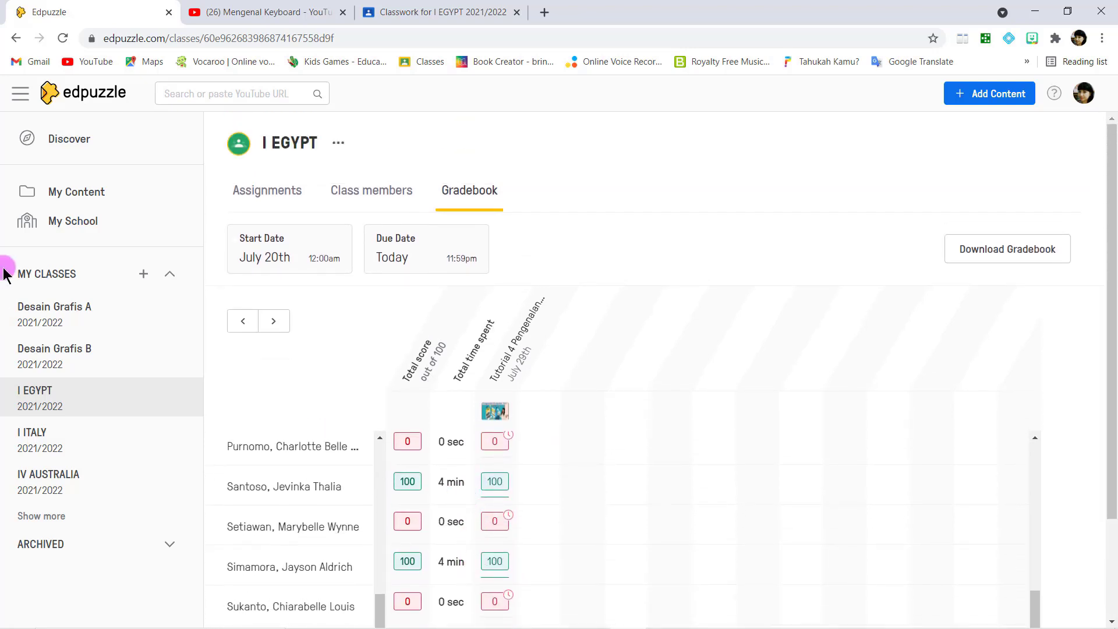
Browse the videos in My Content, and open a science teacher's video channel from the My School teacher list.
{"action": "left_click", "coordinate": [76, 192]}
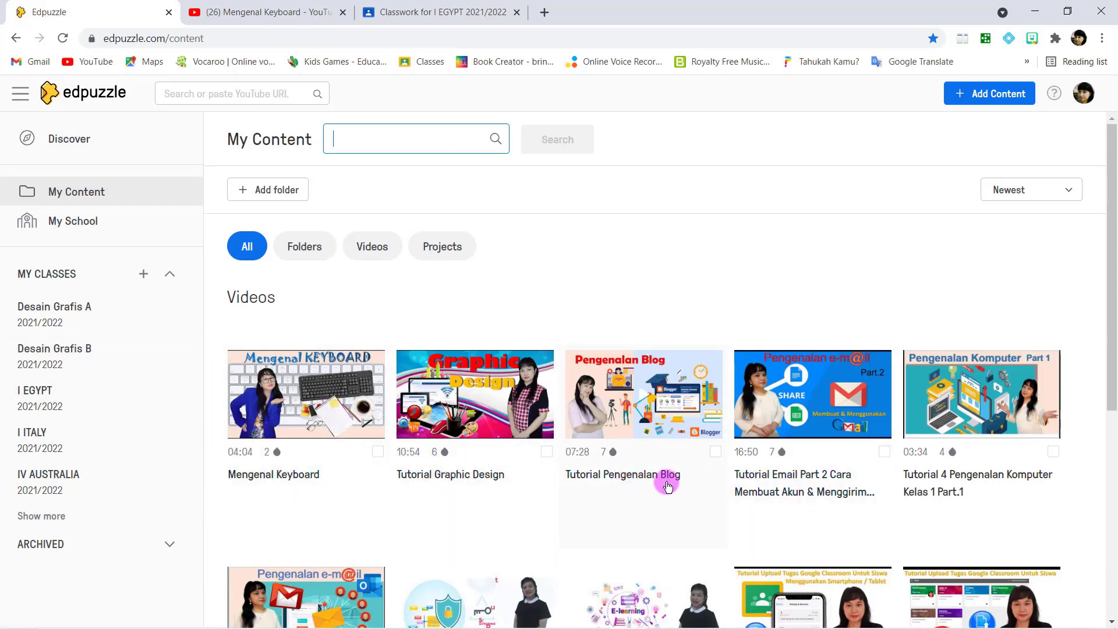
{"action": "scroll", "coordinate": [718, 492], "scroll_direction": "down", "scroll_amount": 4}
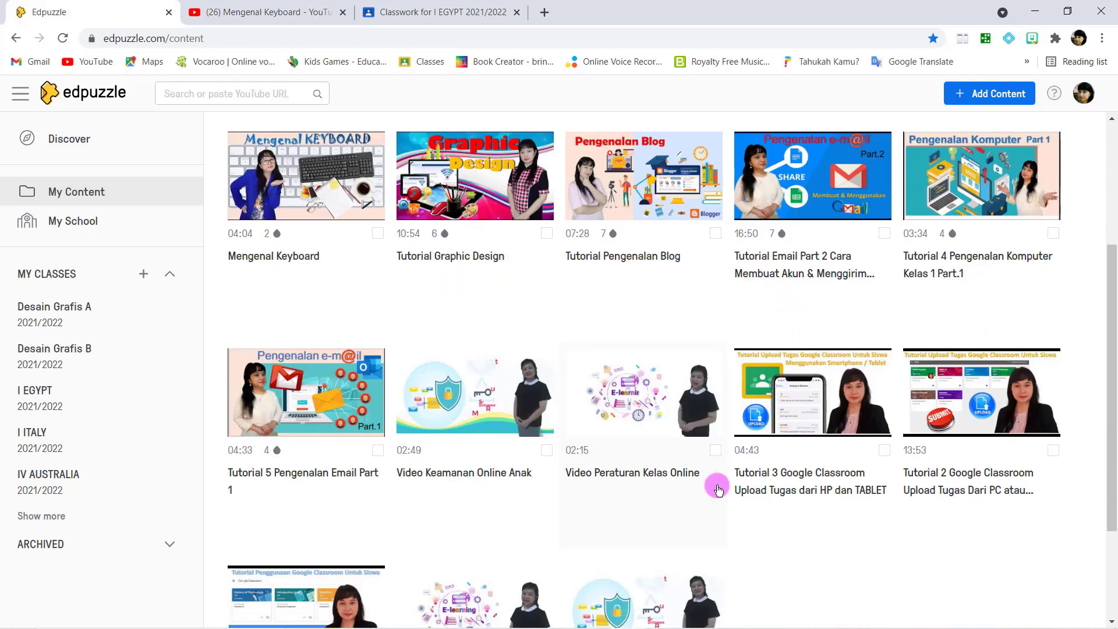
{"action": "scroll", "coordinate": [717, 490], "scroll_direction": "up", "scroll_amount": 4}
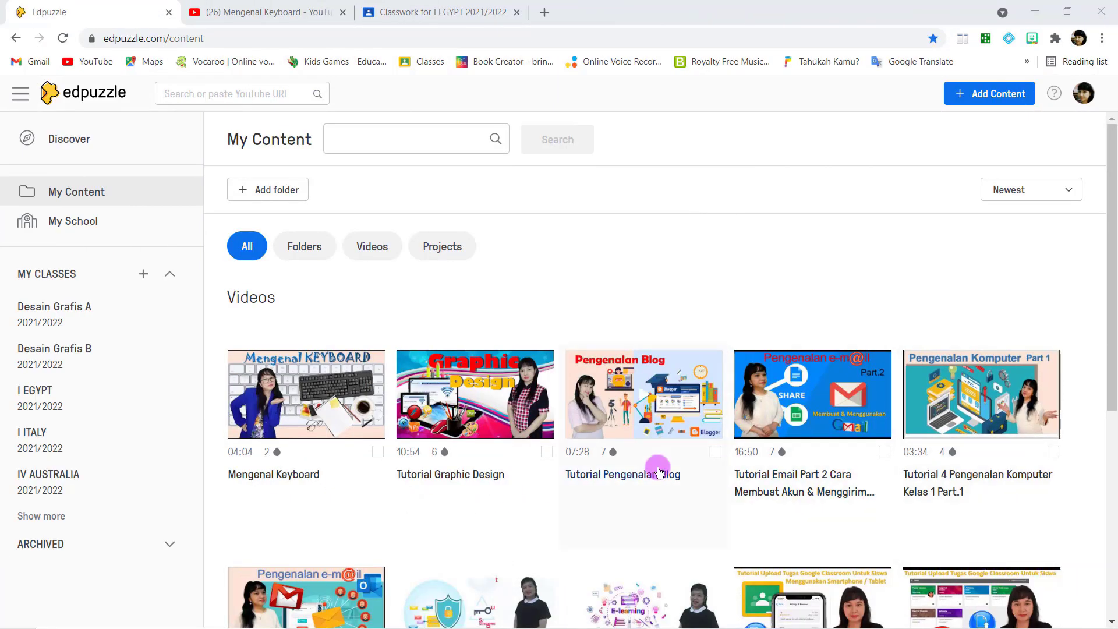
{"action": "left_click", "coordinate": [80, 227]}
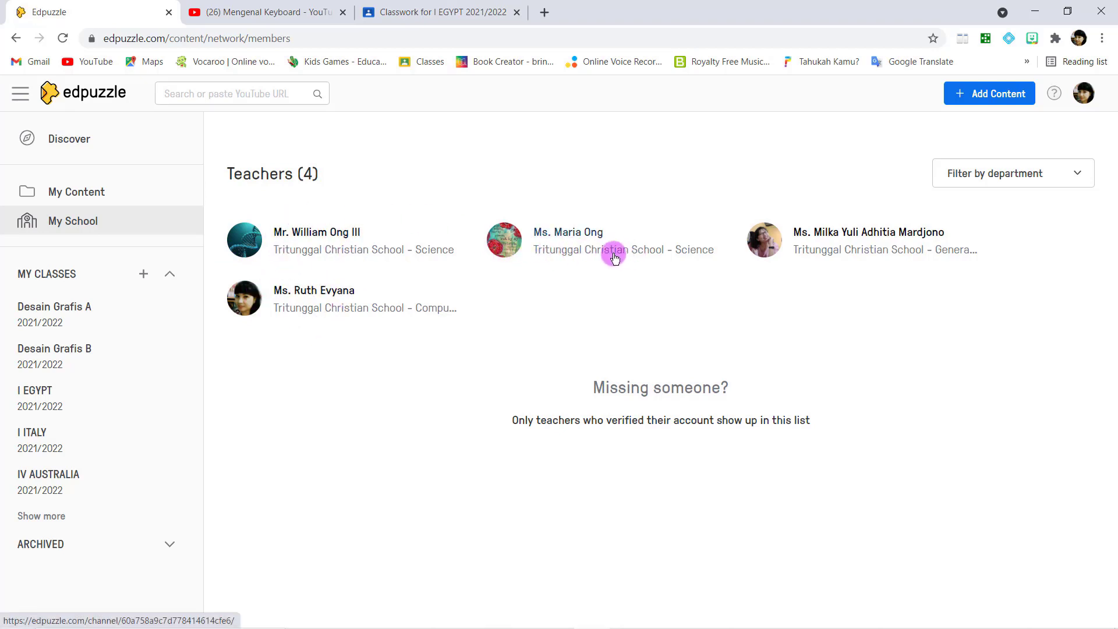
{"action": "left_click", "coordinate": [589, 251]}
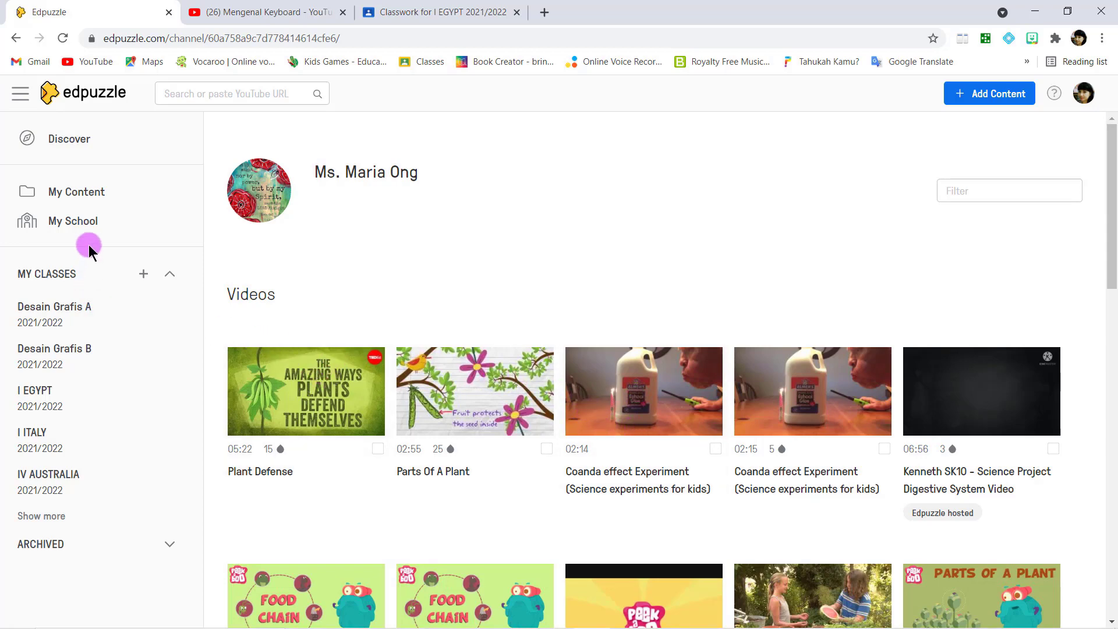
Return to My Content and view it filtered by folders, videos and projects, ending with all items.
{"action": "left_click", "coordinate": [110, 194]}
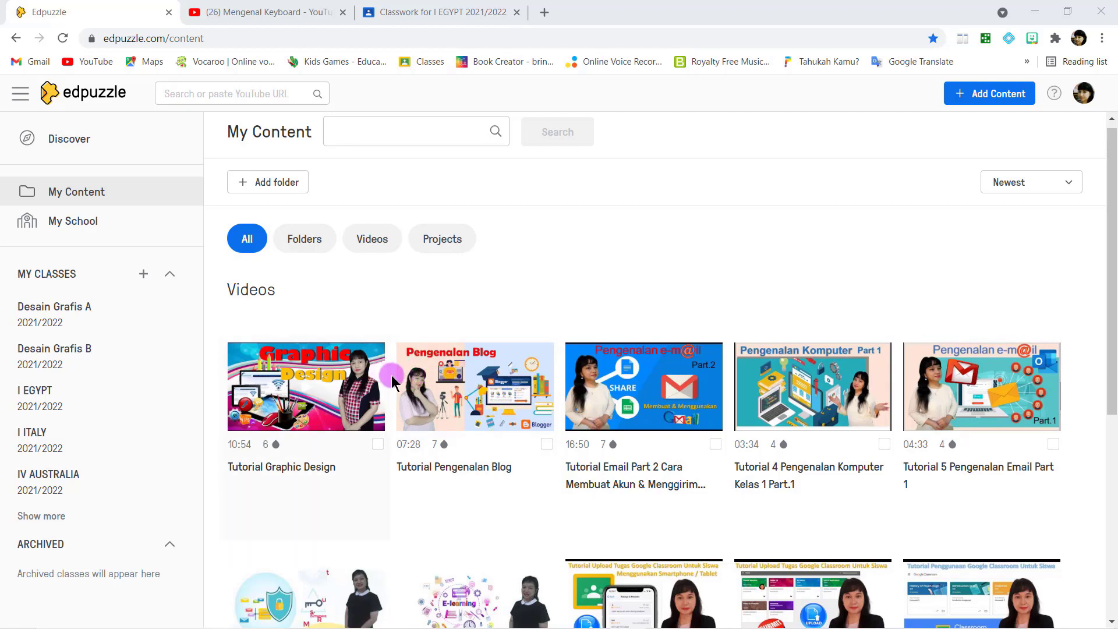
{"action": "left_click", "coordinate": [144, 198]}
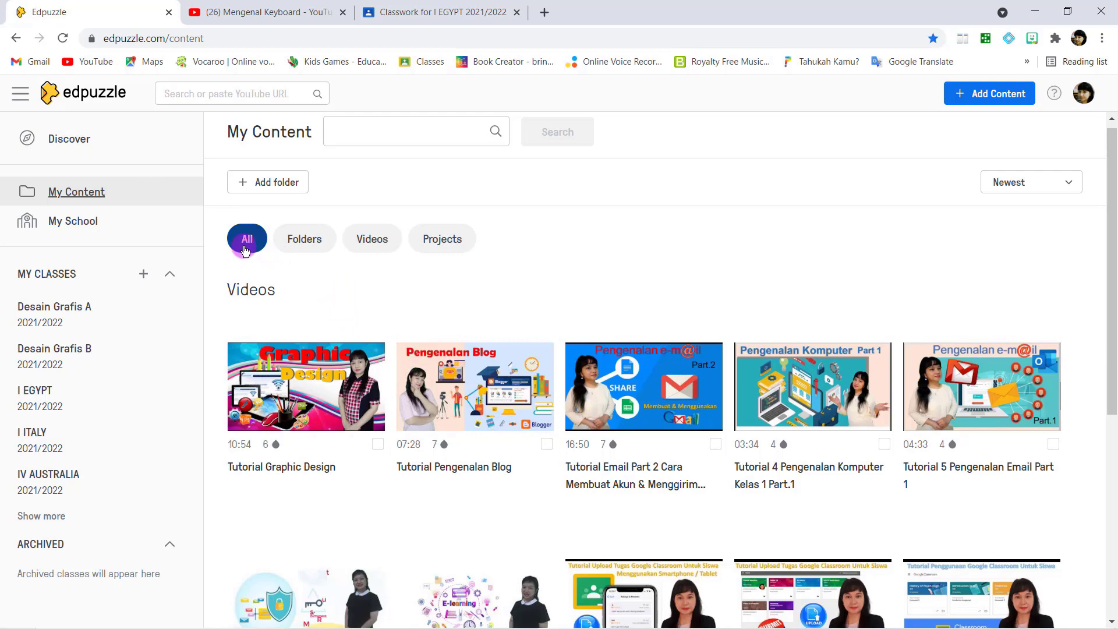
{"action": "left_click", "coordinate": [294, 244]}
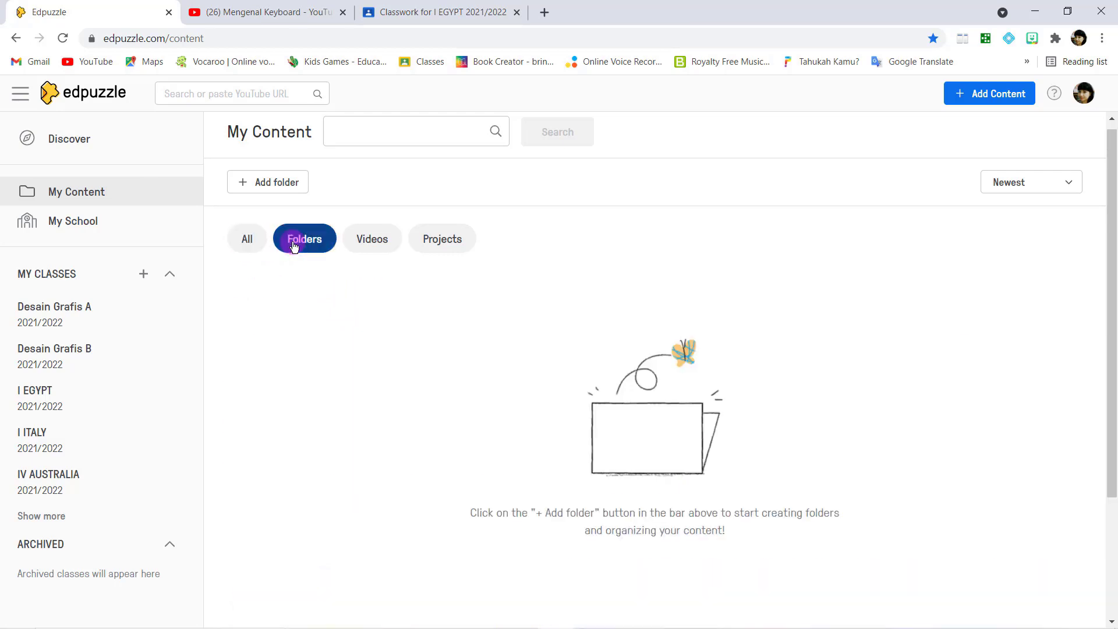
{"action": "left_click", "coordinate": [373, 239]}
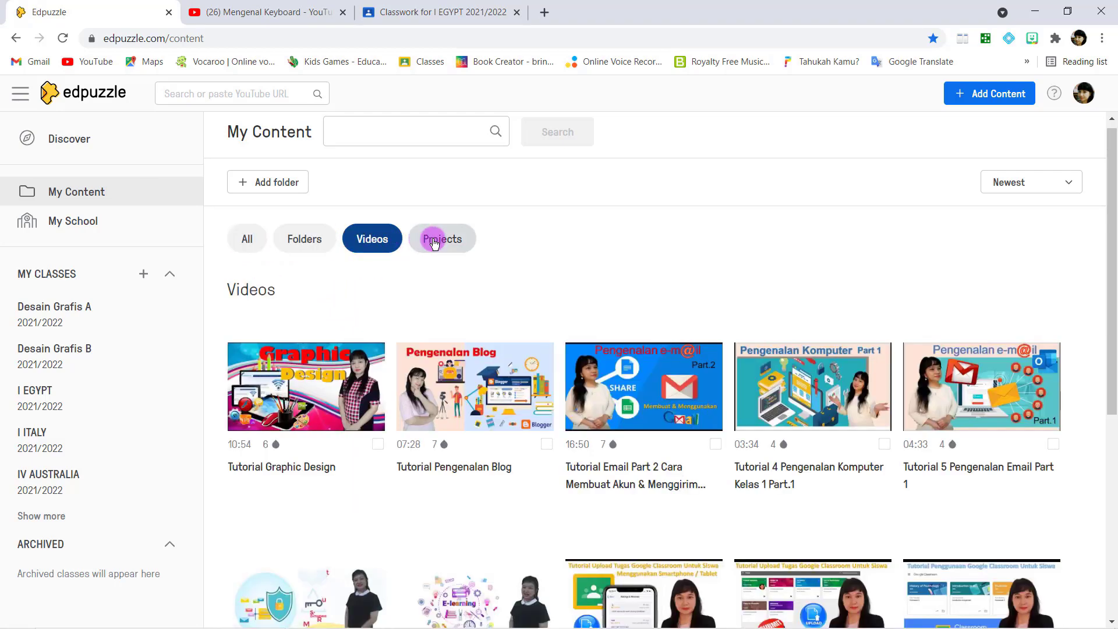
{"action": "left_click", "coordinate": [417, 240]}
{"action": "left_click", "coordinate": [247, 241]}
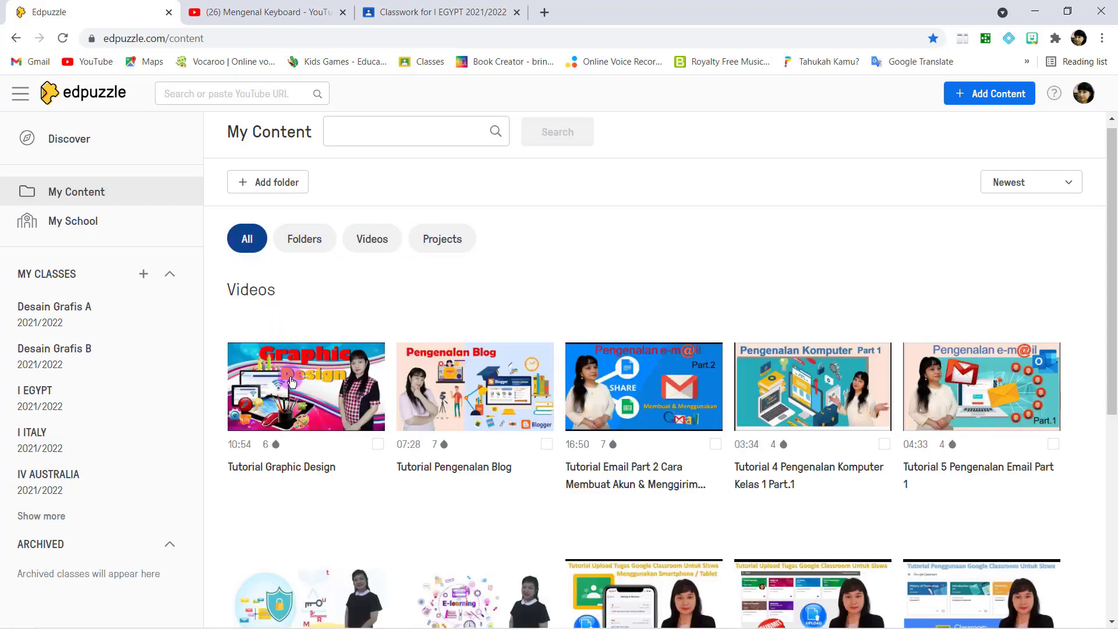
Select the Tutorial Graphic Design video to view its available actions, and unselect it.
{"action": "left_click", "coordinate": [378, 444]}
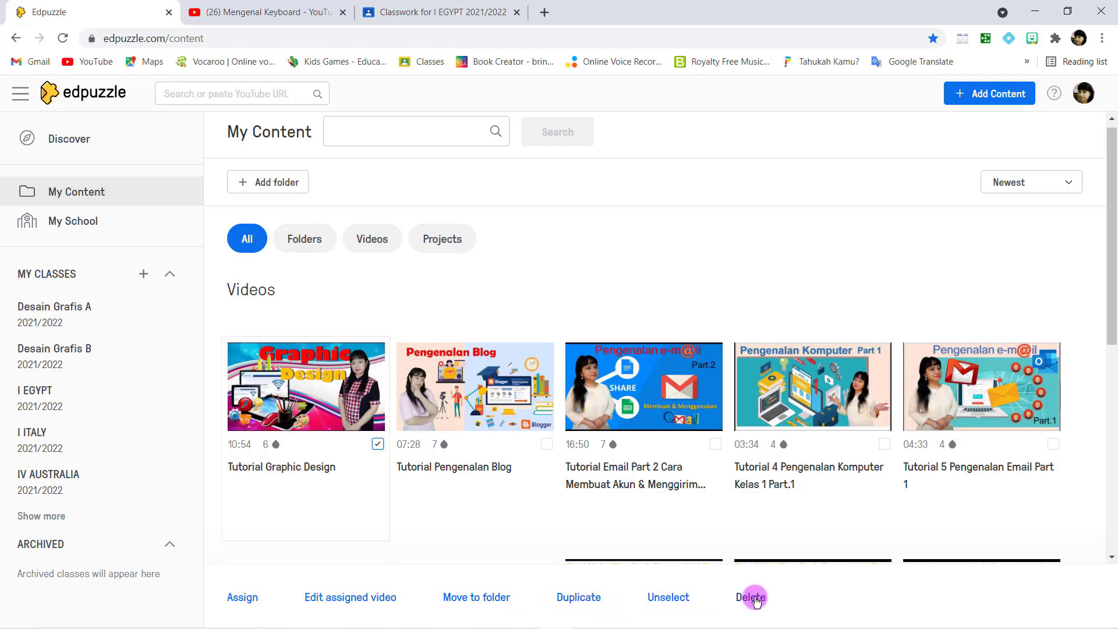
{"action": "left_click", "coordinate": [378, 445]}
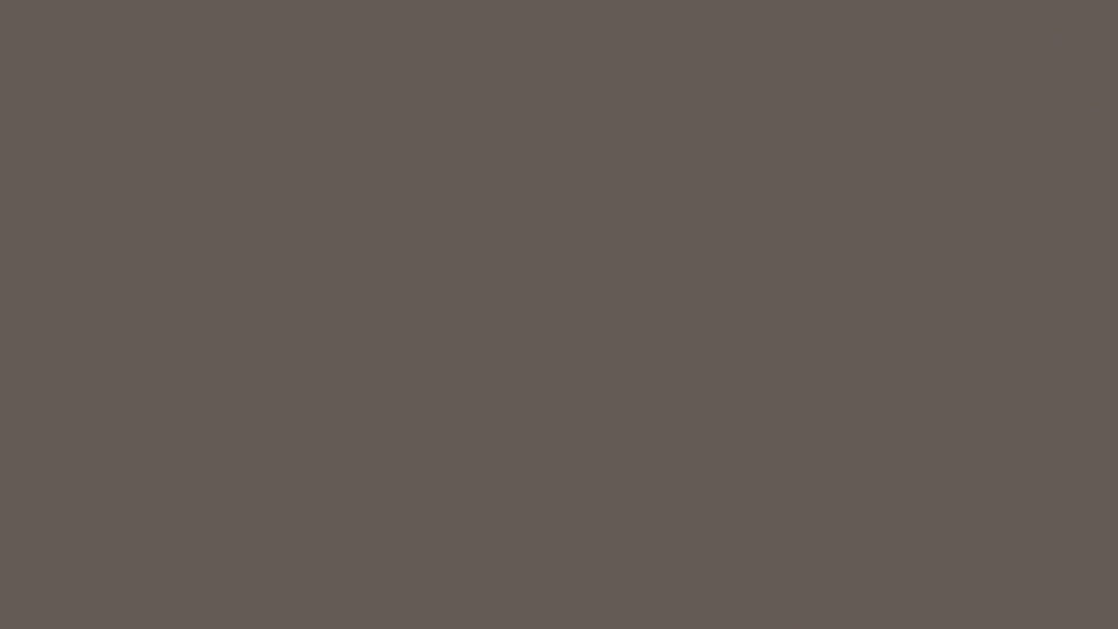